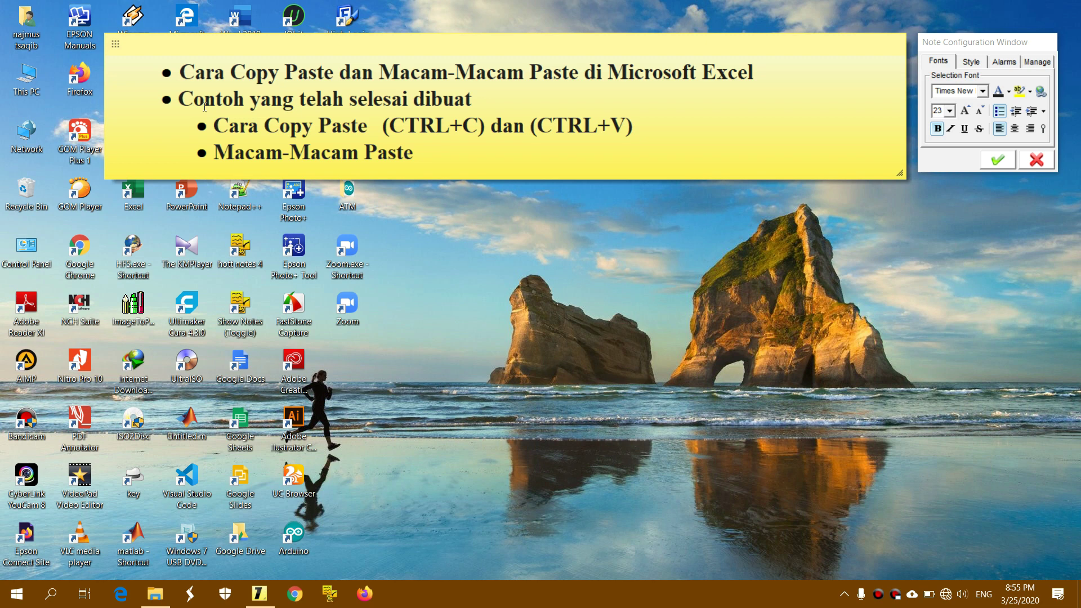
- Open File Explorer to the folder that holds the copy-paste workbook
left_click(155, 593)
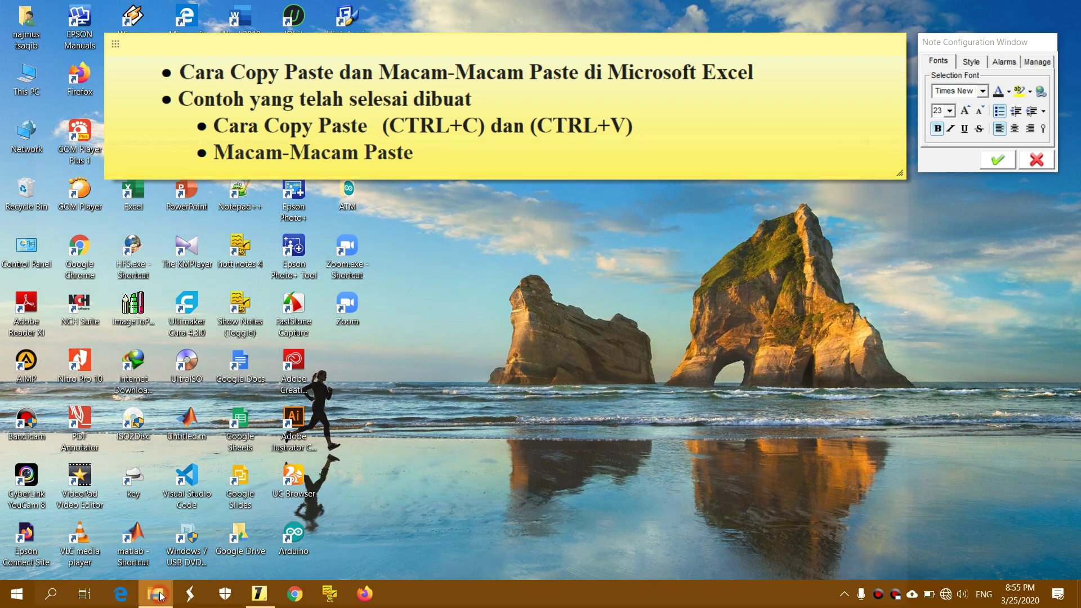
- Open the copy-paste workbook and view the Sheet1 (2) example table
double_click(382, 154)
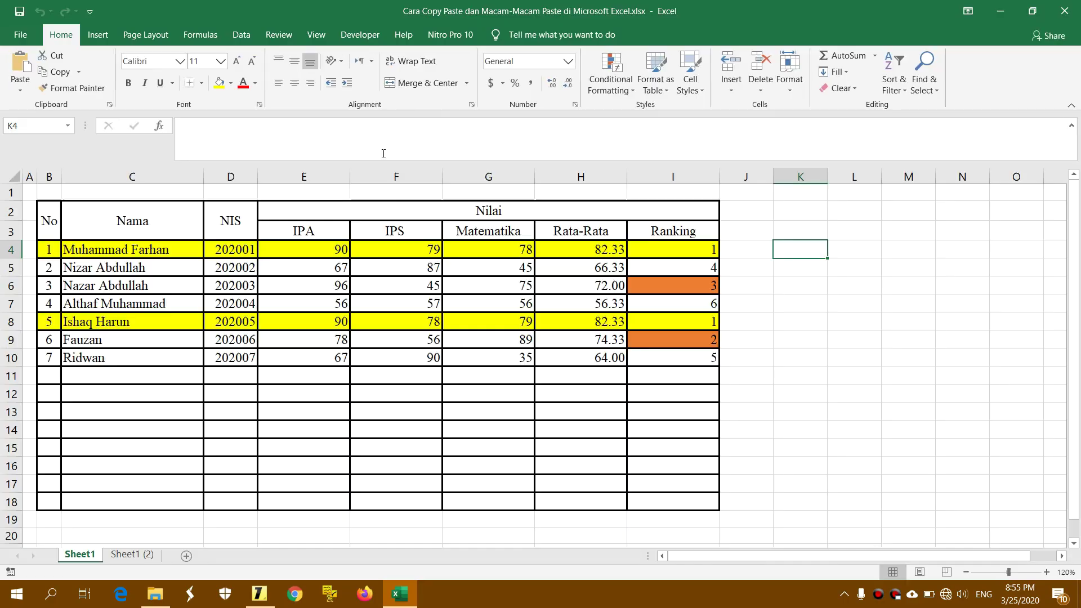
left_click(793, 237)
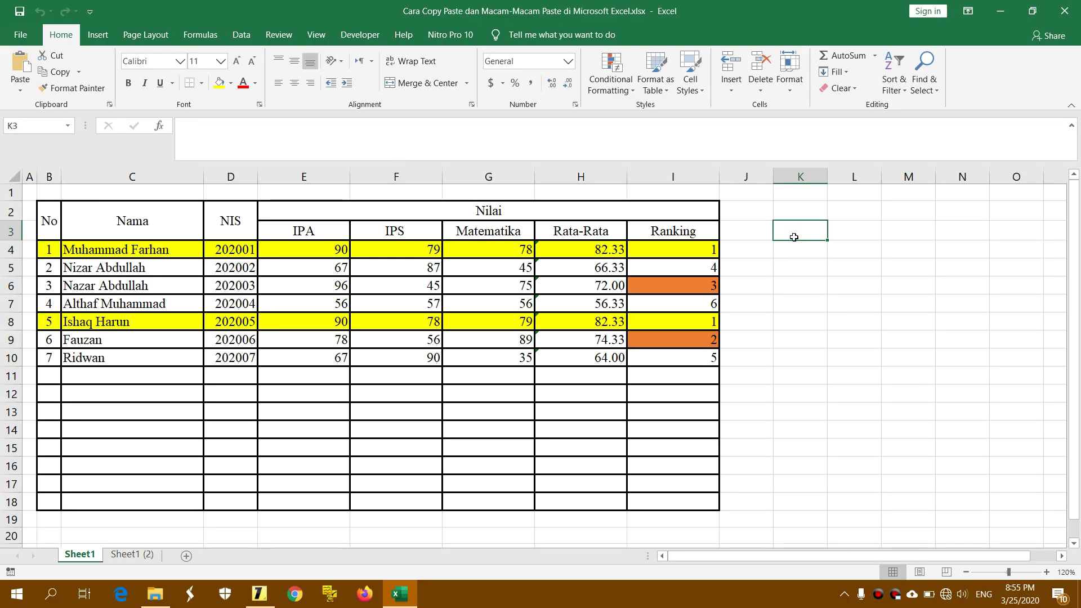
left_click(120, 560)
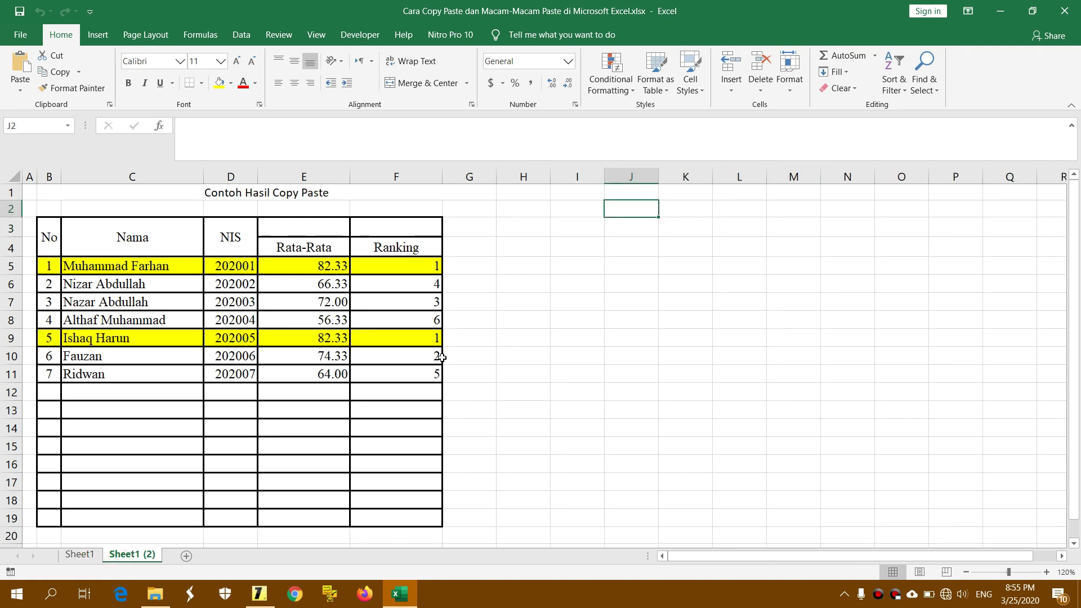
left_click(525, 332)
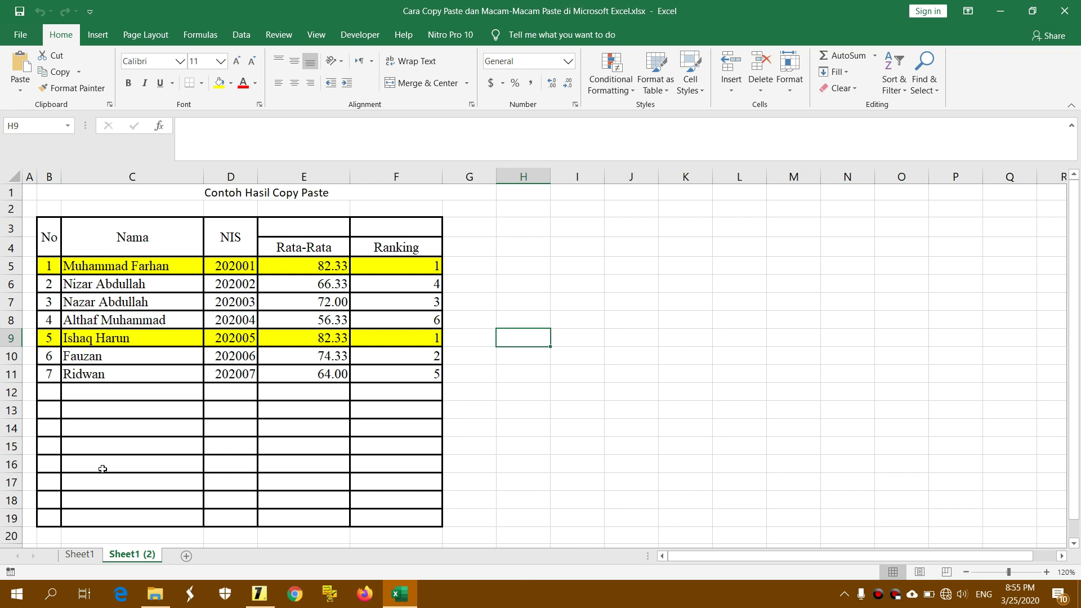
- Compare Sheet1's grade table with the Sheet1 (2) example, then minimize the workbook
left_click(79, 555)
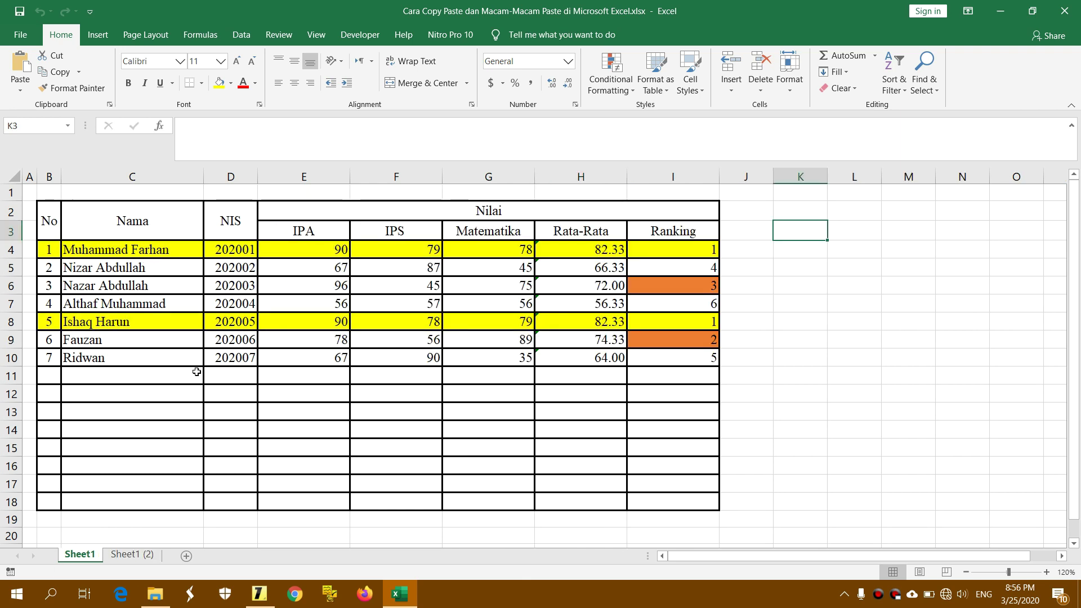
left_click(132, 554)
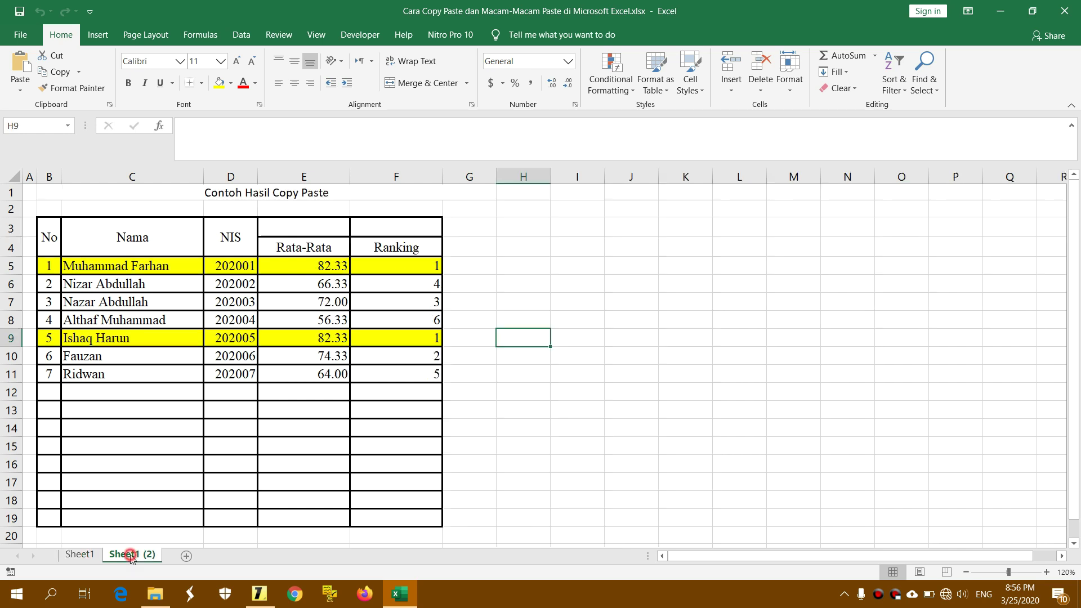
left_click(561, 312)
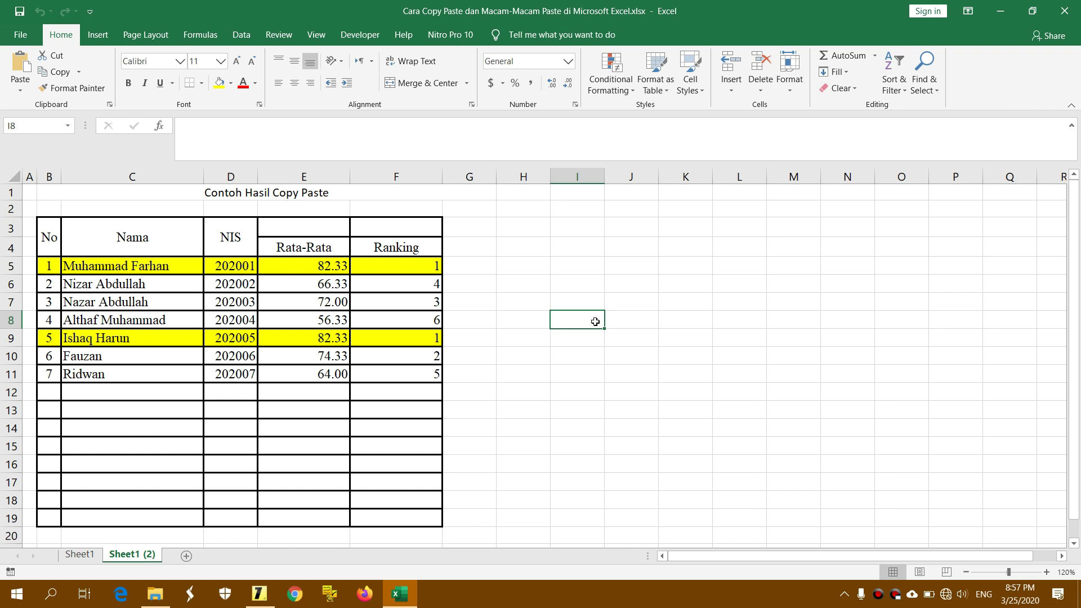
left_click(661, 269)
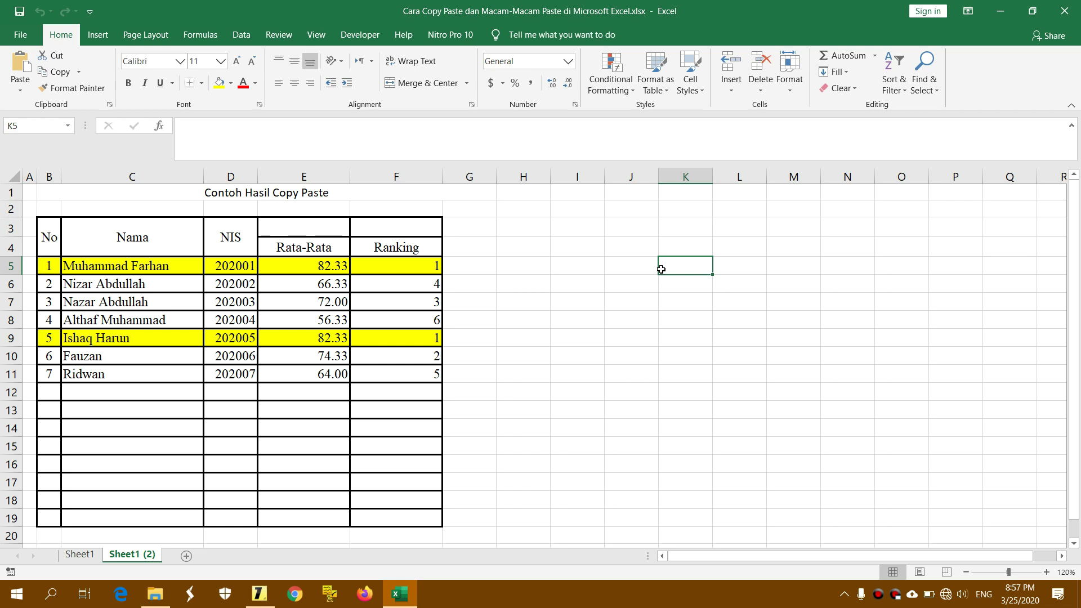
left_click(1008, 10)
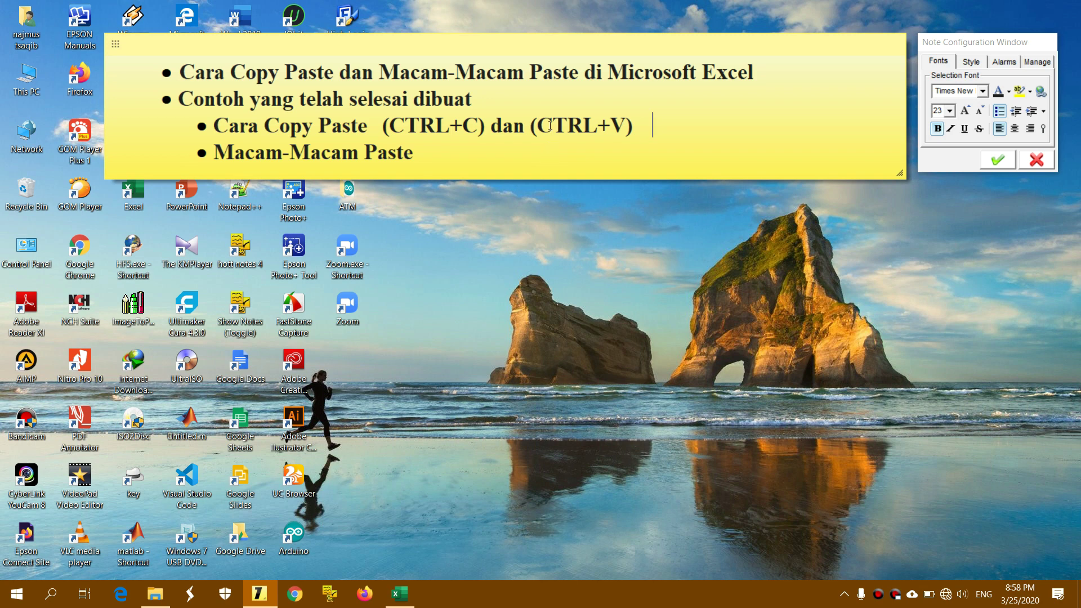
- Cut the finished copy-paste bullet line from the sticky note and bring Excel back
left_click(679, 118)
right_click(675, 122)
left_click_drag(675, 122, 213, 125)
left_click(399, 593)
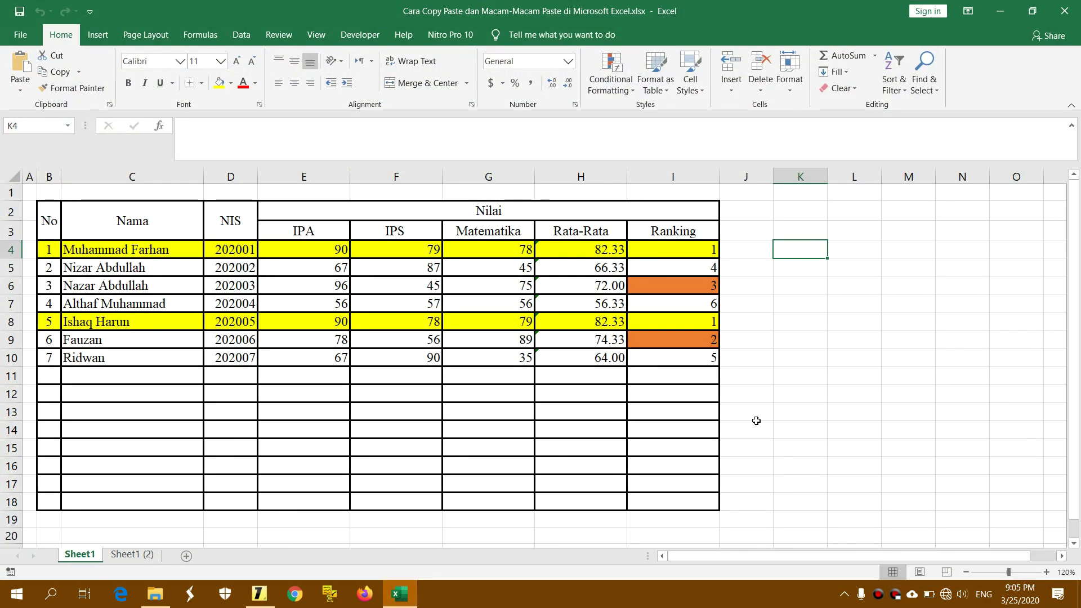
- Add a blank Sheet2, check it, and return to the Sheet1 grade table headers
left_click(132, 554)
left_click(566, 363)
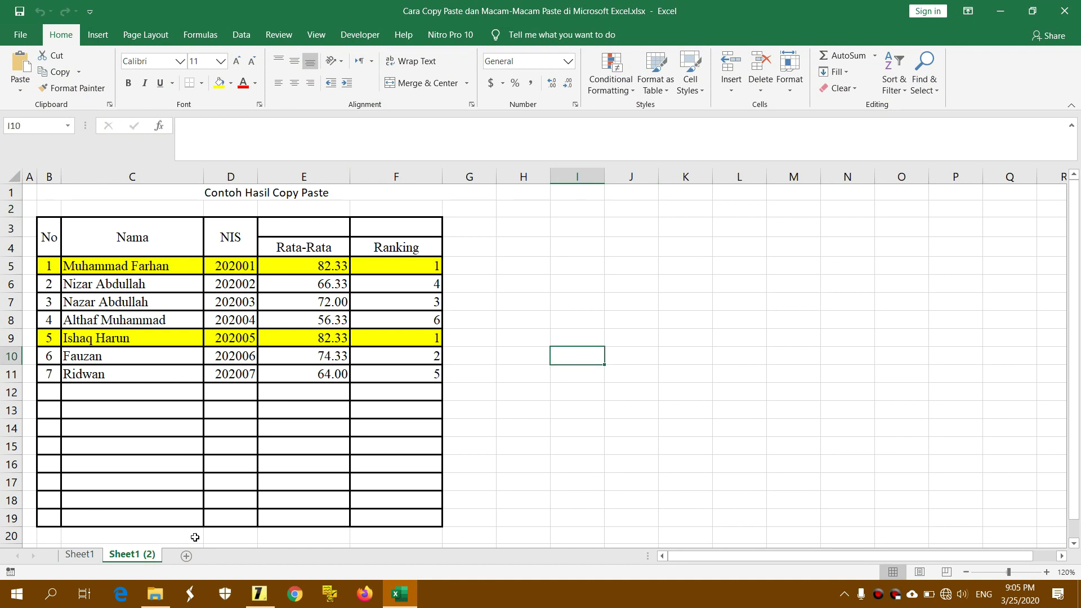
left_click(186, 558)
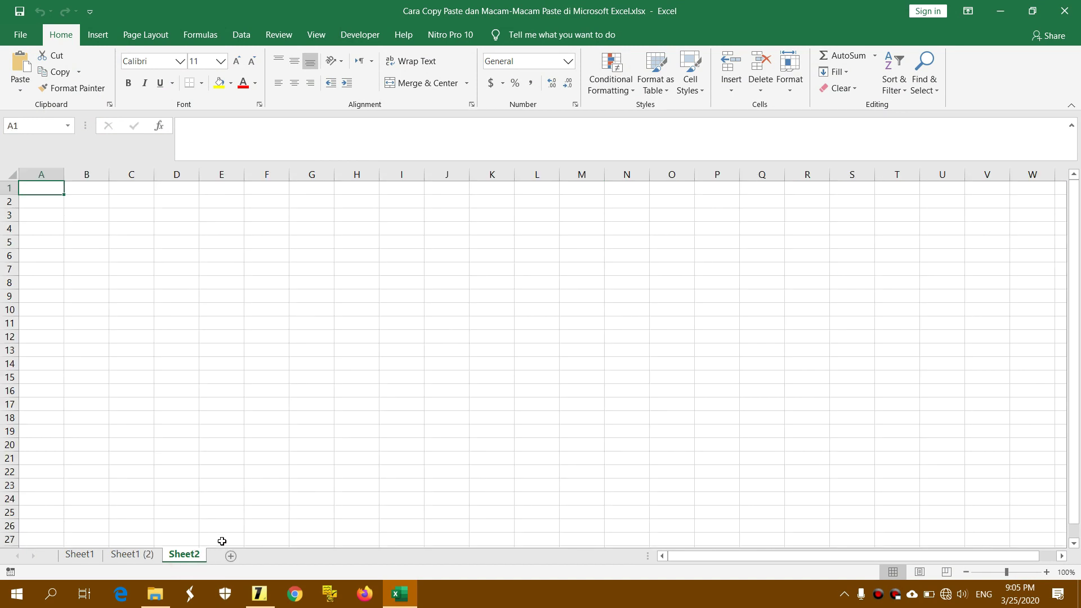
left_click(82, 555)
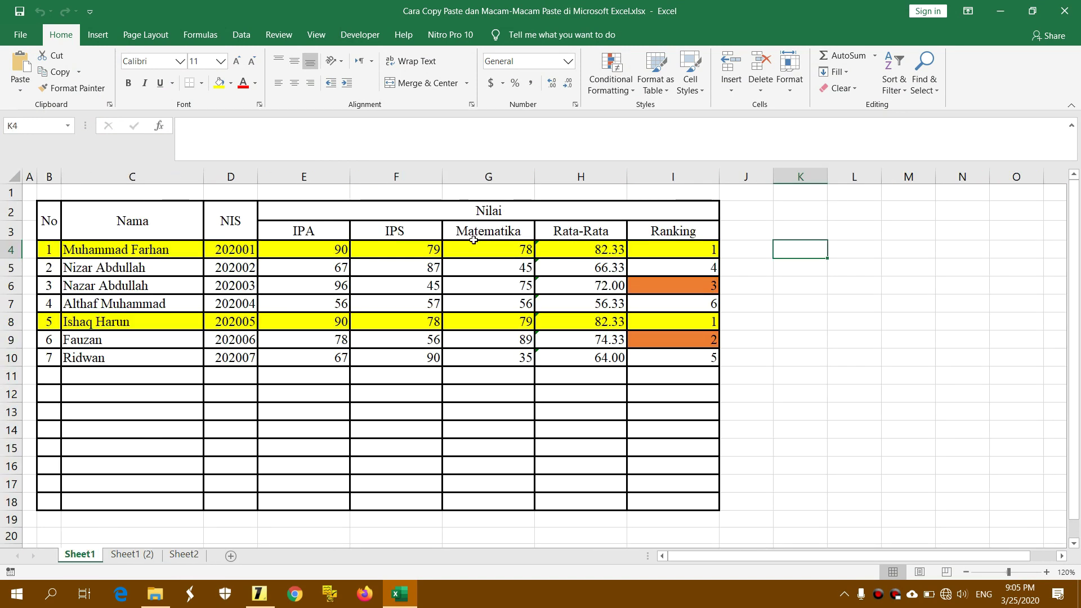
left_click(185, 555)
left_click(79, 554)
left_click(52, 220)
left_click(150, 219)
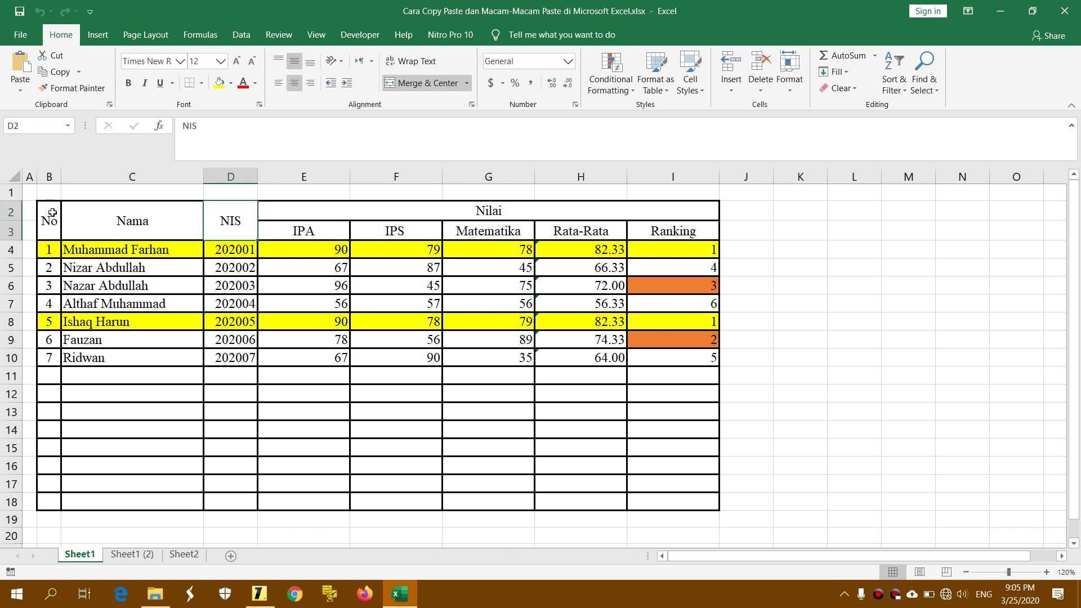
- Select and copy the No, Nama and NIS block down to row 18 on Sheet1
mouse_move(50, 213)
left_mouse_down()
mouse_move(87, 215)
mouse_move(202, 359)
left_mouse_up()
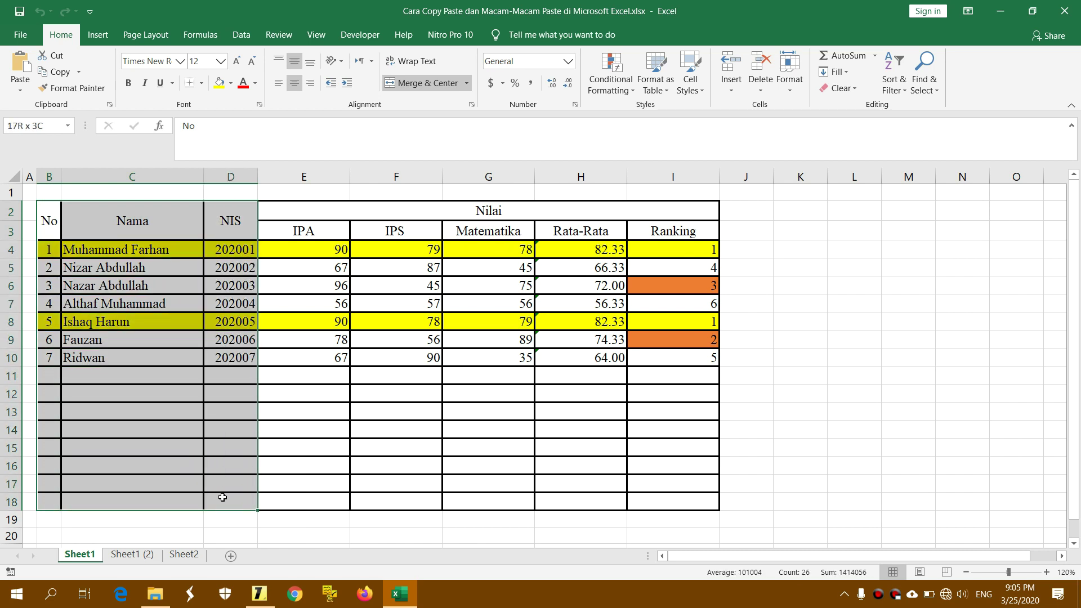
left_click_drag(203, 358, 223, 496)
key("ctrl+c")
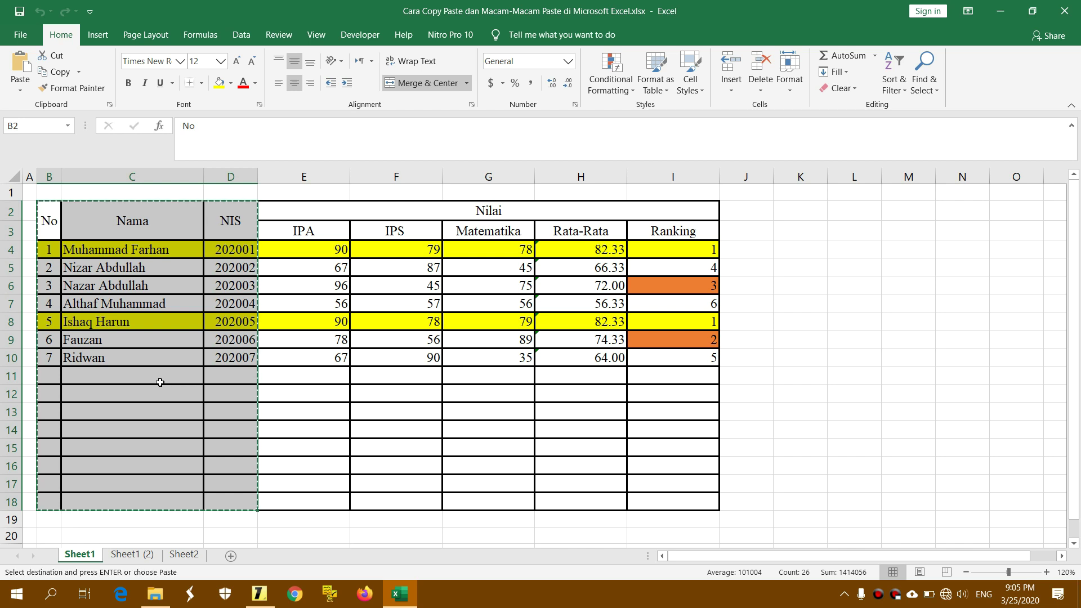
left_click(200, 536)
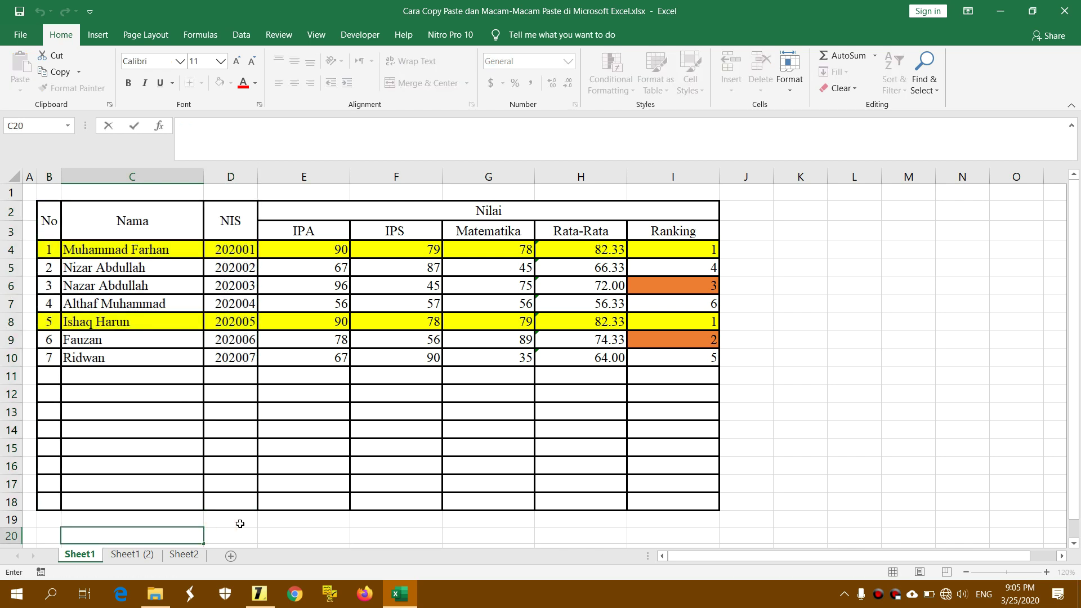
mouse_move(49, 221)
left_mouse_down()
mouse_move(222, 227)
mouse_move(209, 495)
left_mouse_up()
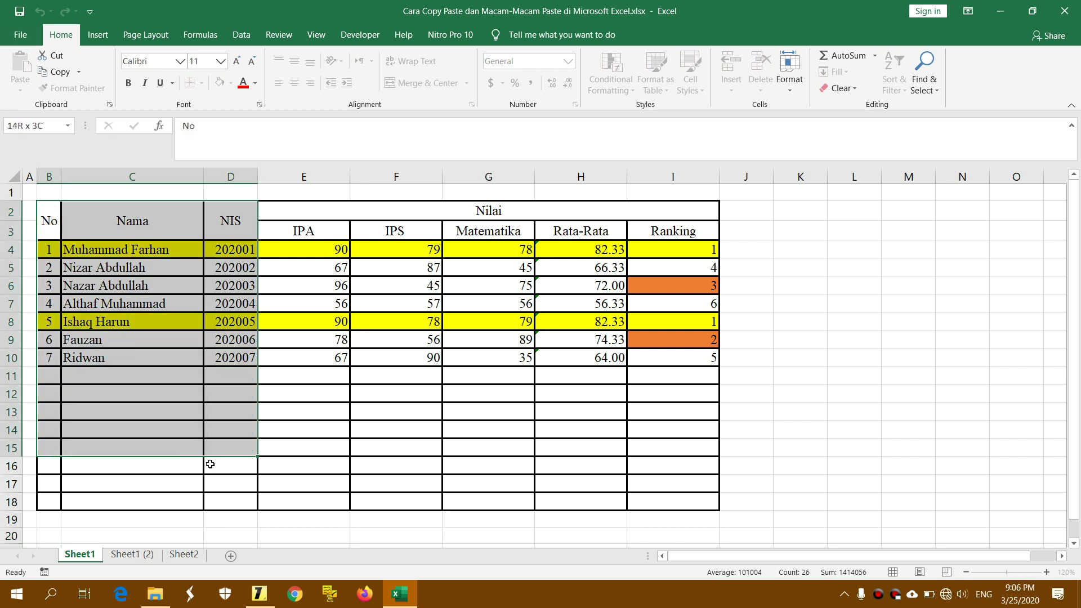
right_click(137, 342)
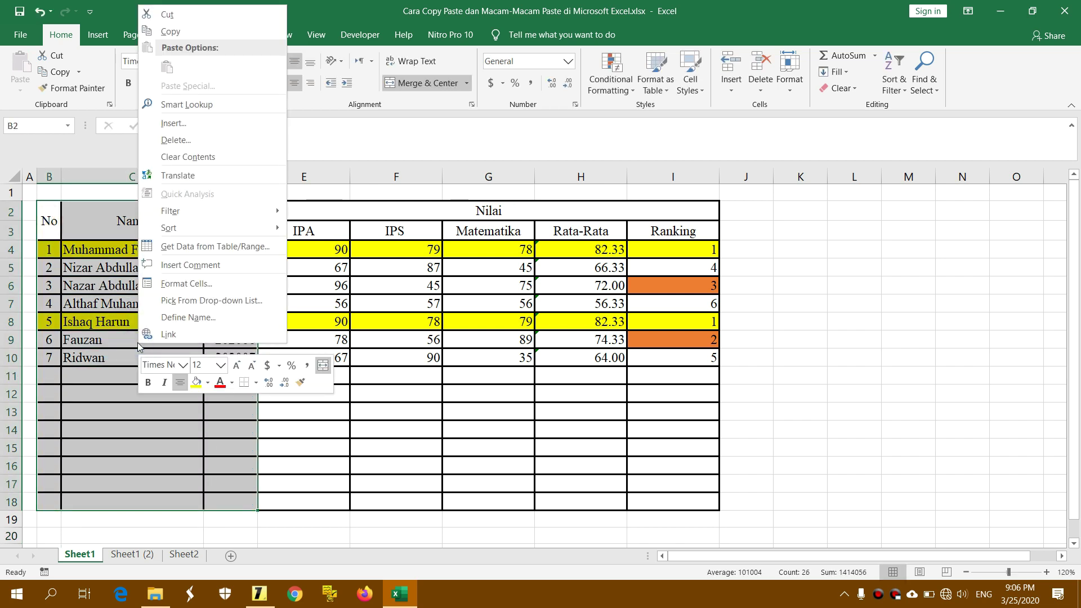
left_click(170, 32)
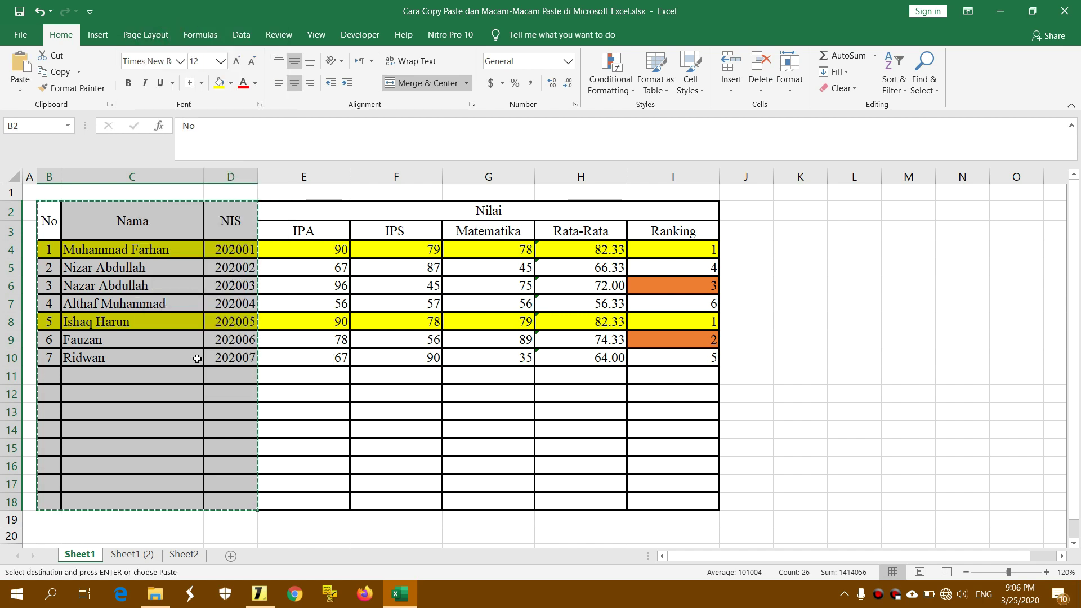
- Paste the block at A1 of Sheet2, then go back to Sheet1
left_click(186, 555)
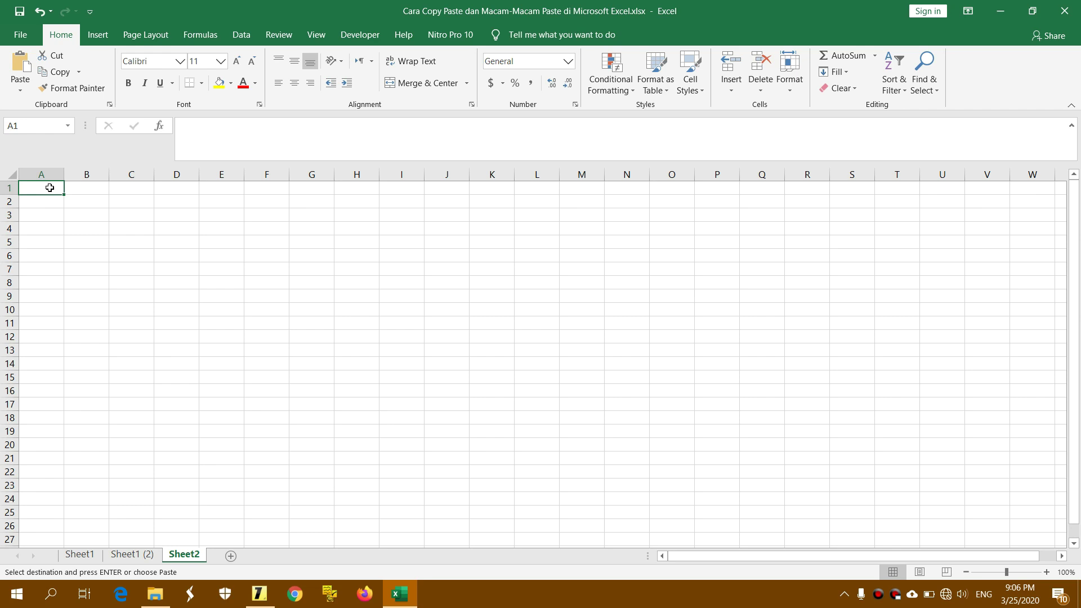
key("ctrl+v")
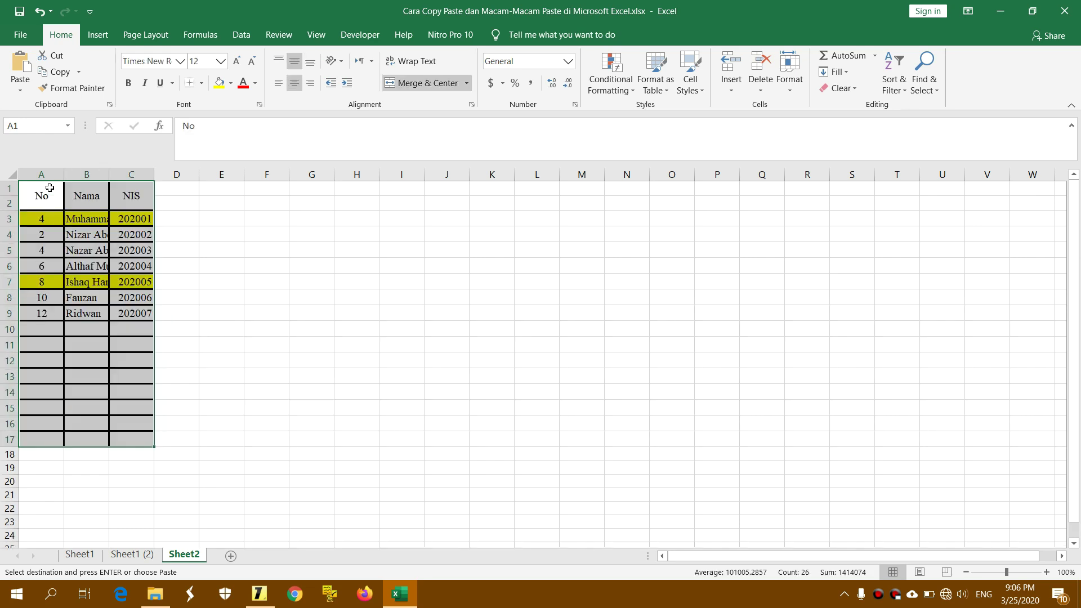
left_click(216, 254)
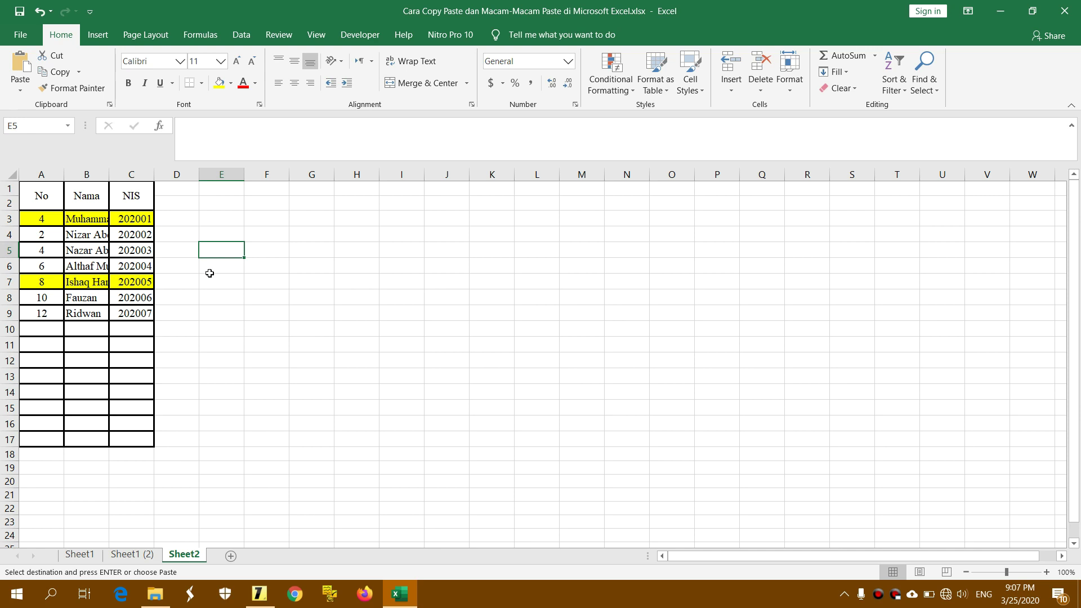
left_click(79, 554)
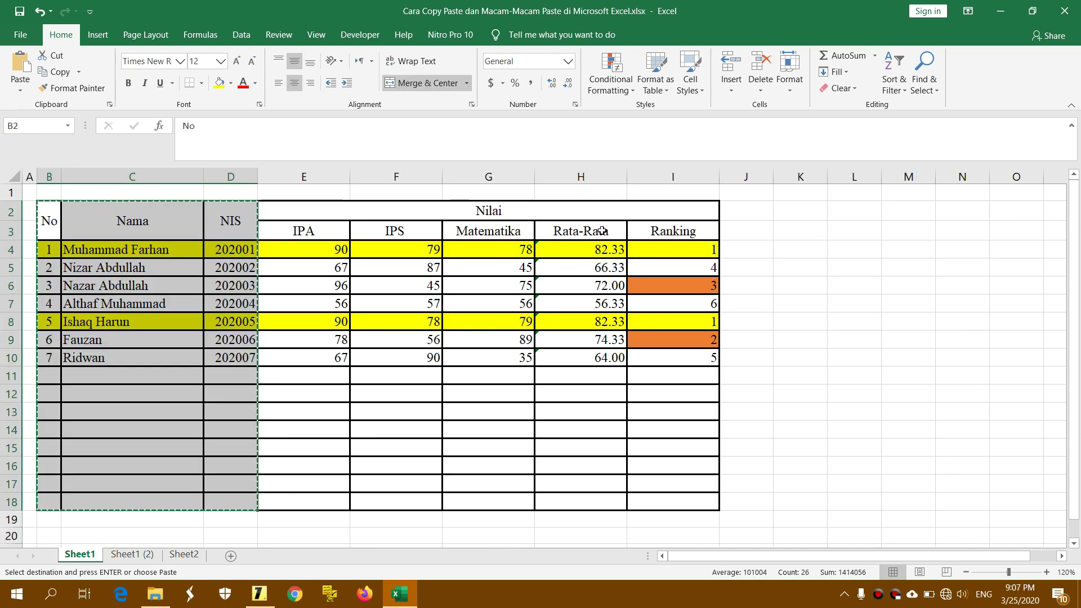
- Copy the Rata-Rata and Ranking columns H3:I18 on Sheet1
left_click(572, 230)
left_click_drag(572, 230, 663, 354)
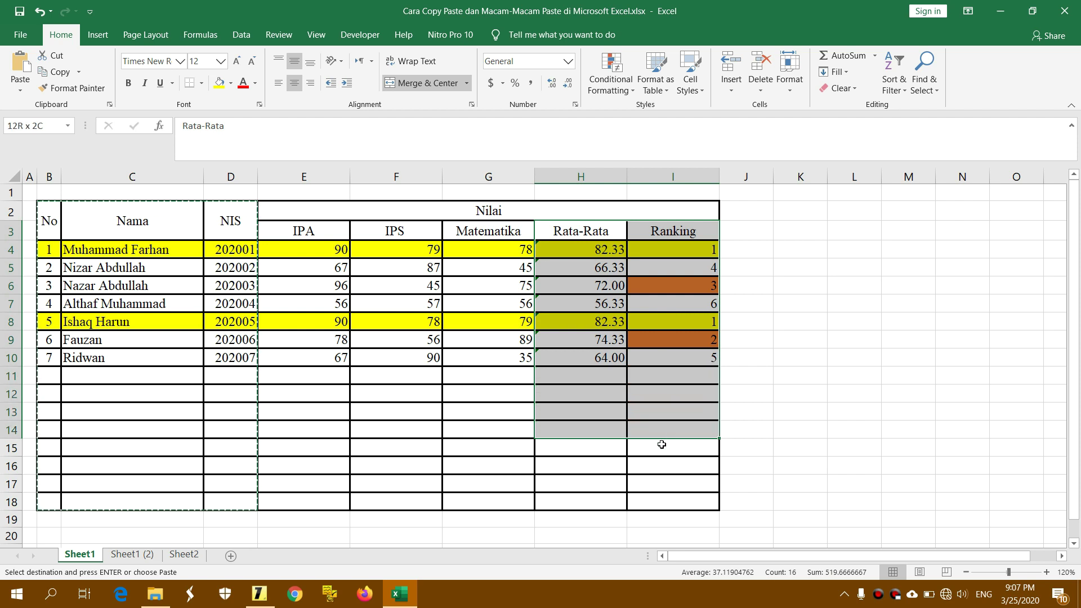
left_click_drag(662, 354, 662, 503)
right_click(573, 262)
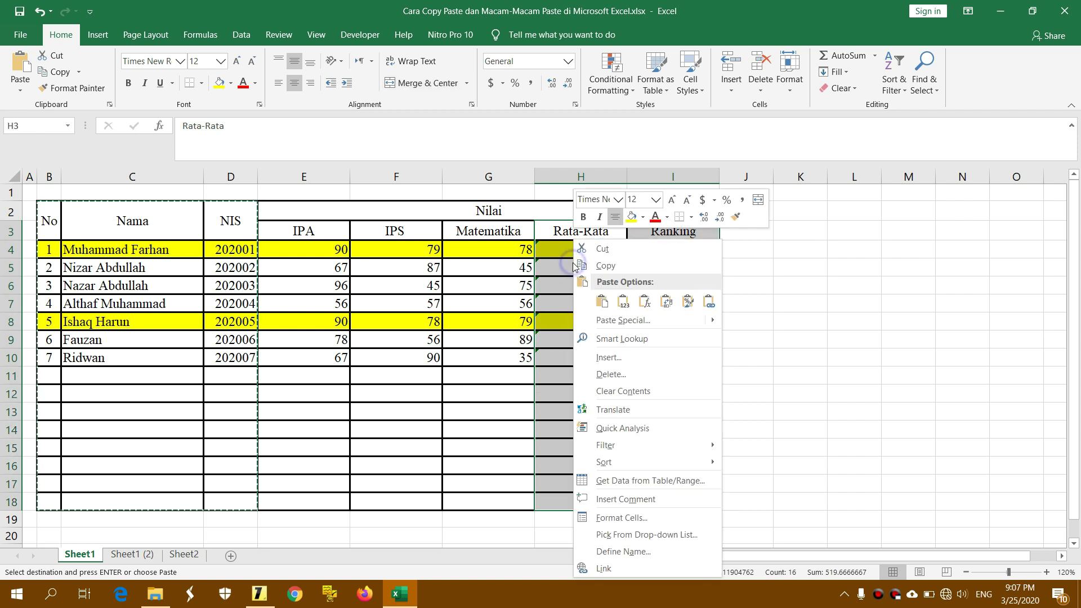
left_click(634, 262)
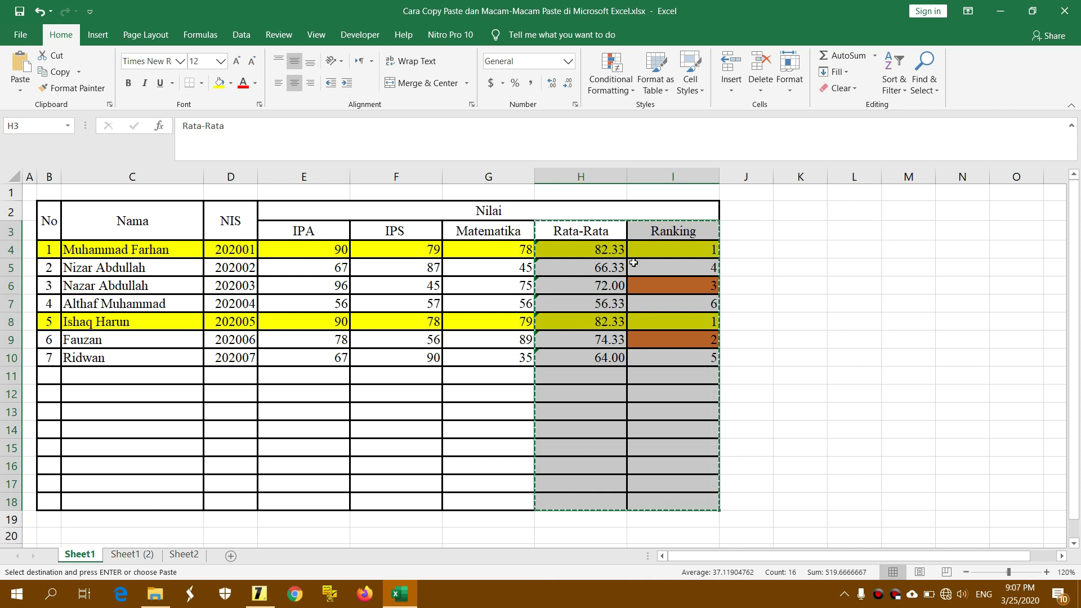
- Paste them at D2 of Sheet2, showing ####### and all-1 ranks, then return to Sheet1
left_click(186, 555)
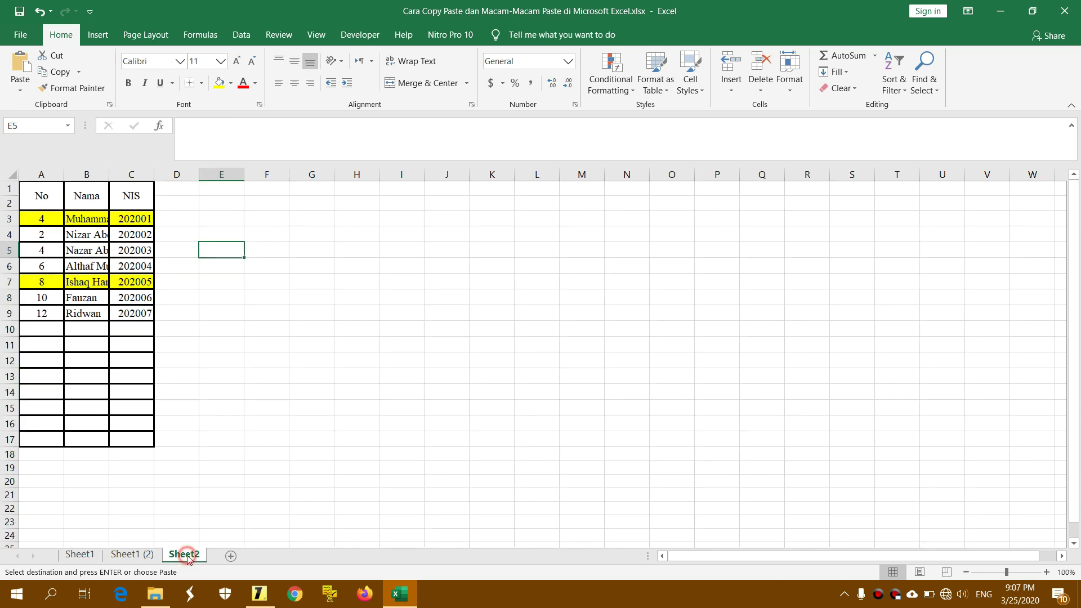
left_click(175, 203)
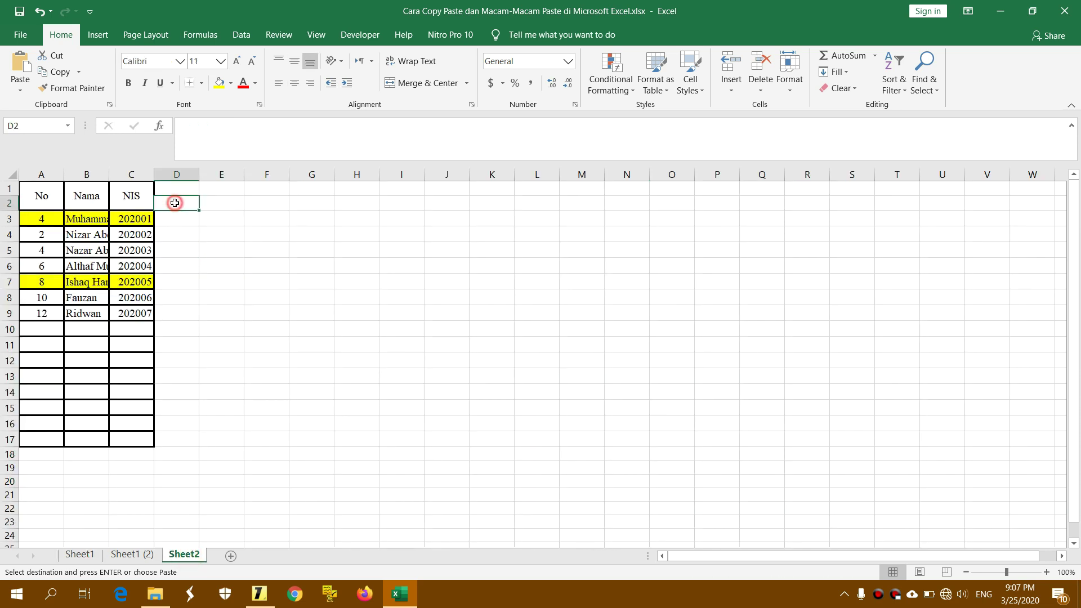
left_click(79, 554)
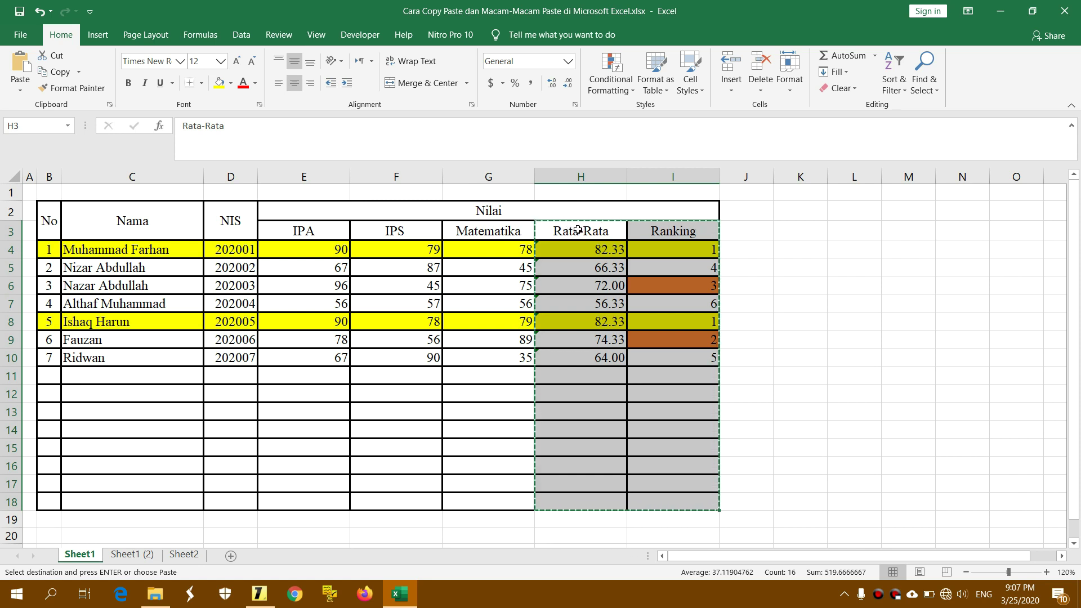
left_click(174, 555)
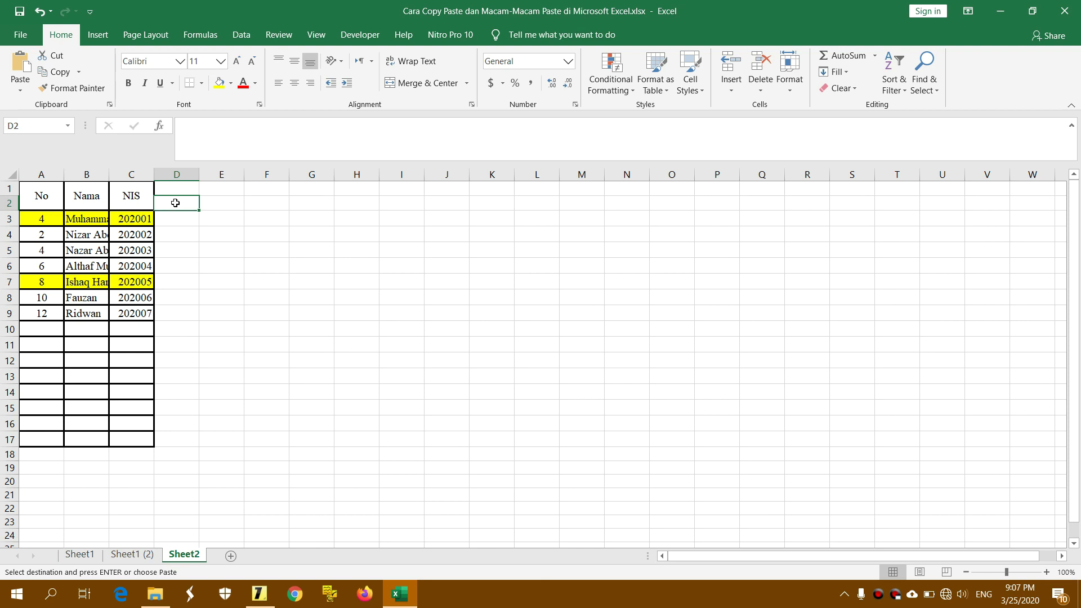
key("ctrl+v")
left_click(293, 239)
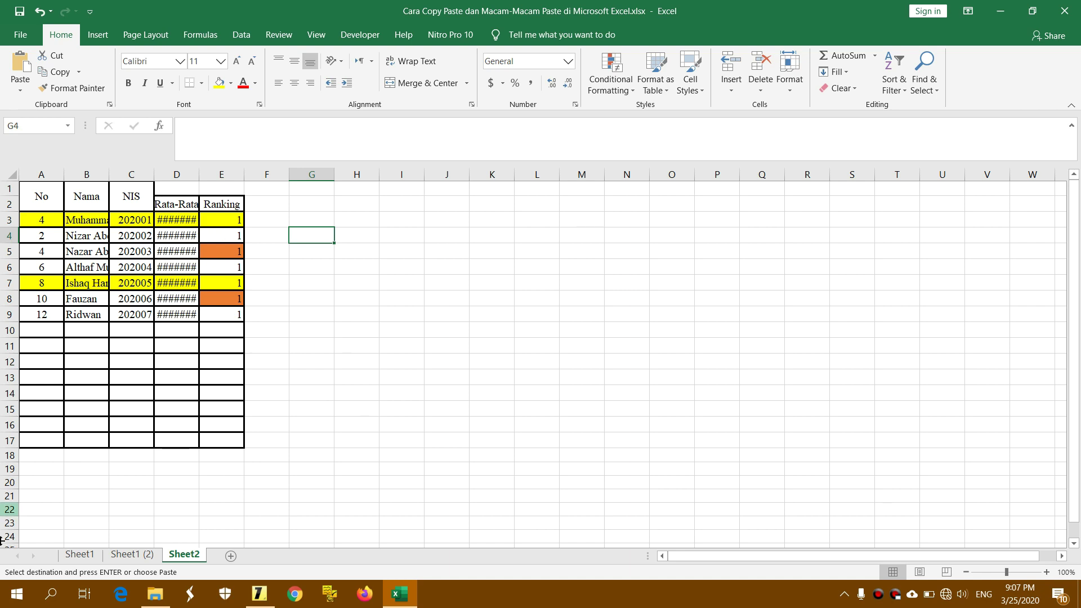
left_click(86, 556)
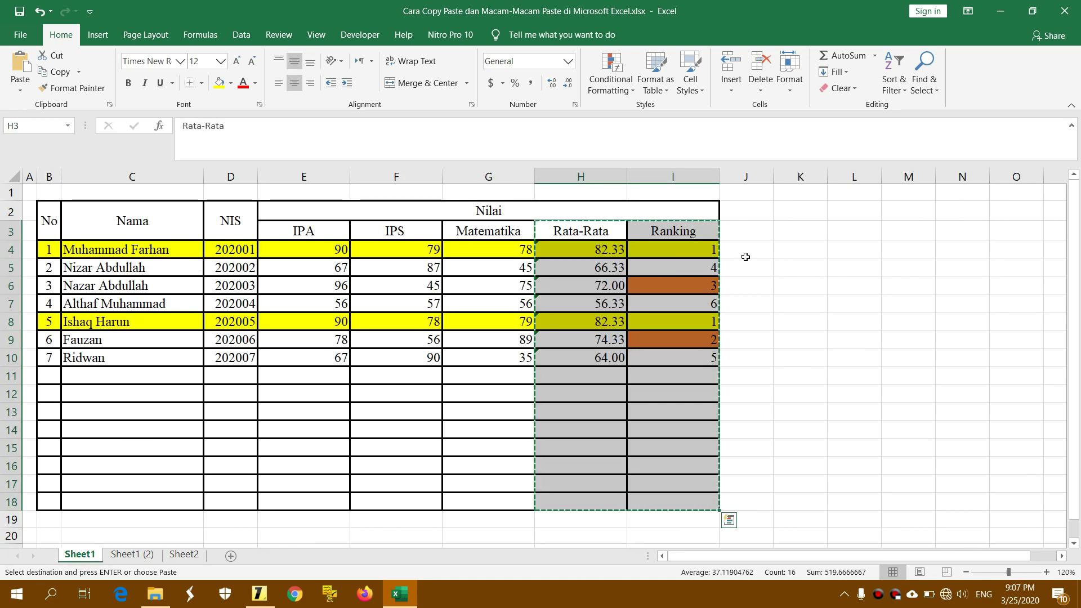
- Inspect the average formula in H4 on Sheet1
left_click(746, 250)
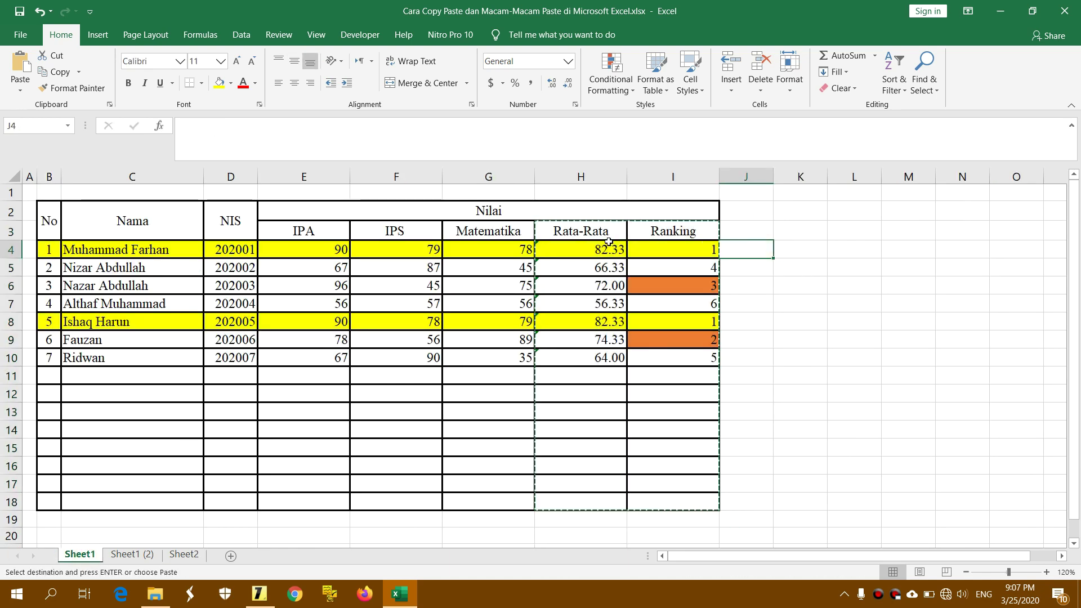
left_click(583, 249)
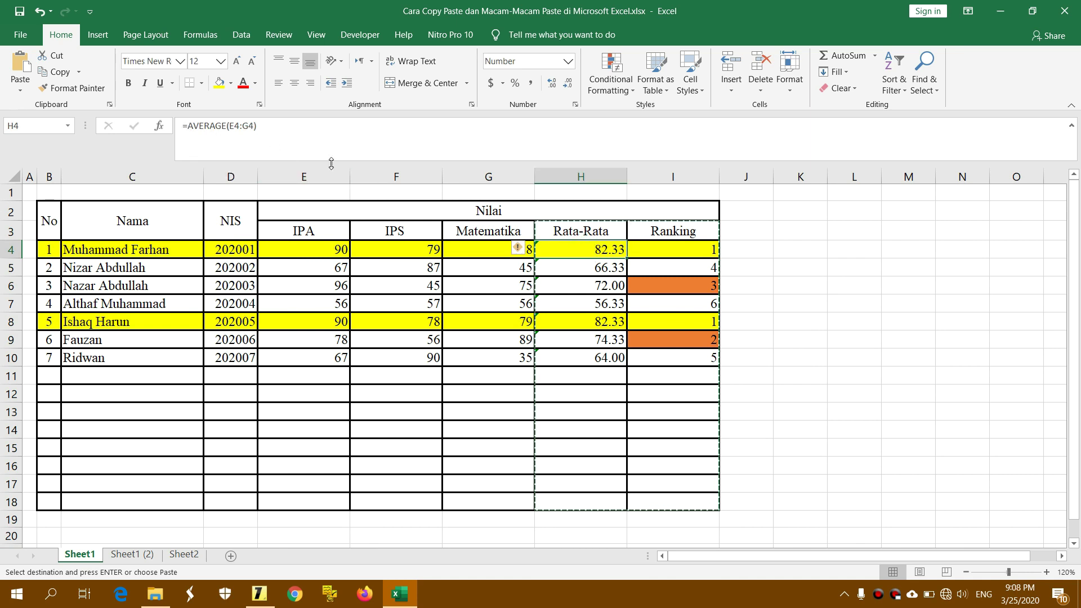
left_click(826, 257)
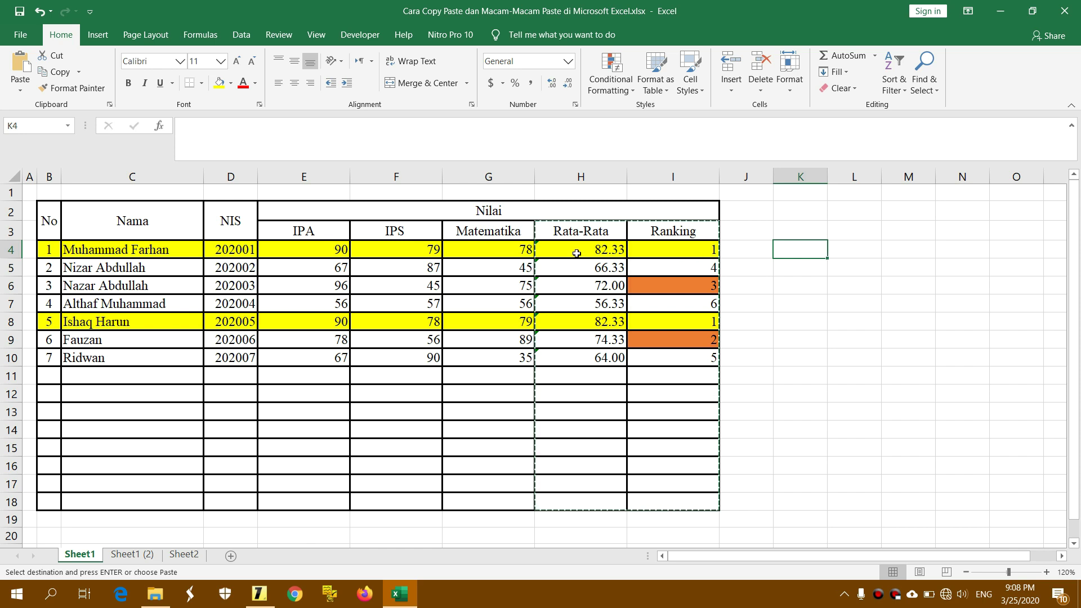
- Delete columns D and E on Sheet2, leaving the No, Nama and NIS table
left_click(186, 555)
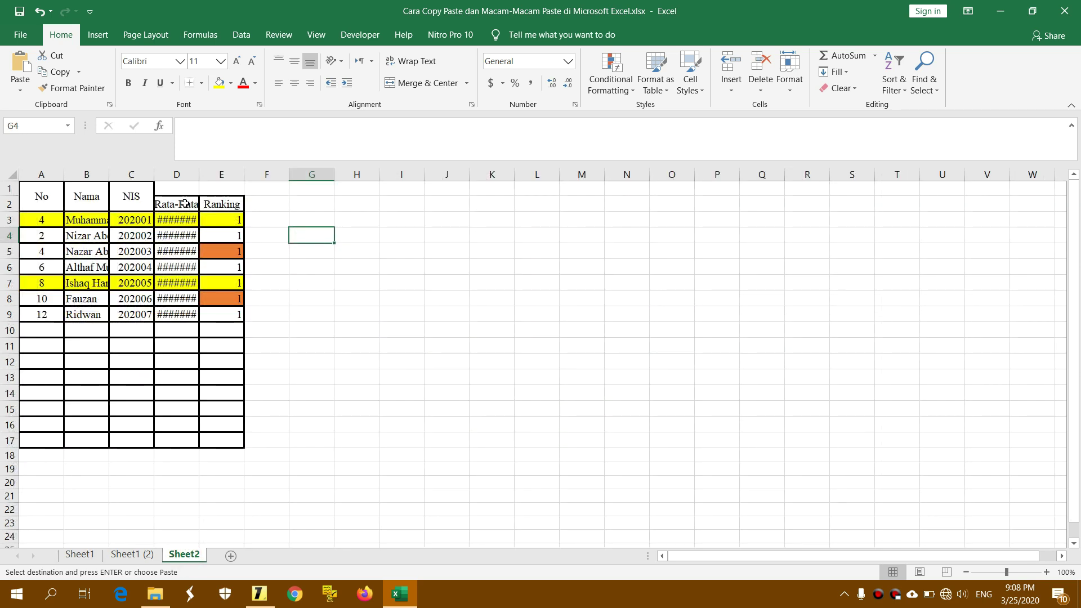
left_click(179, 175)
left_click(219, 175, "ctrl")
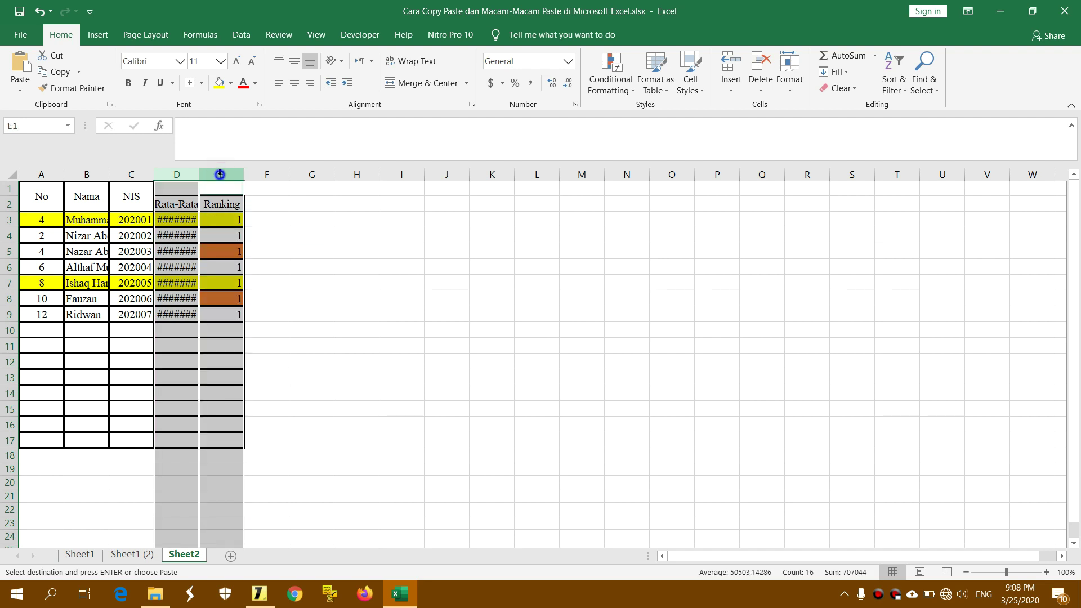
right_click(220, 178)
left_click(287, 295)
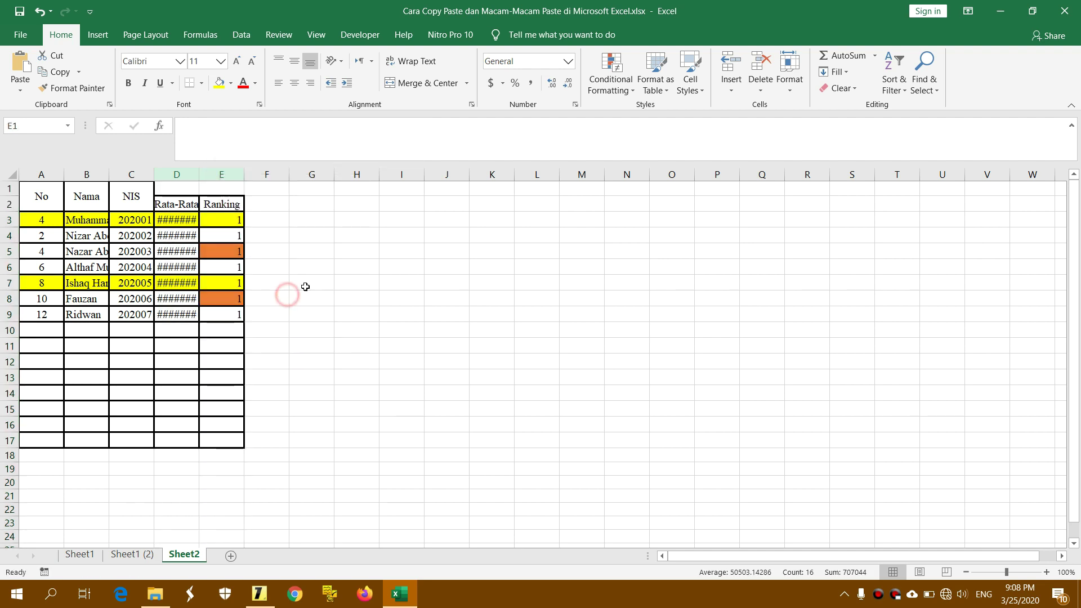
left_click(326, 282)
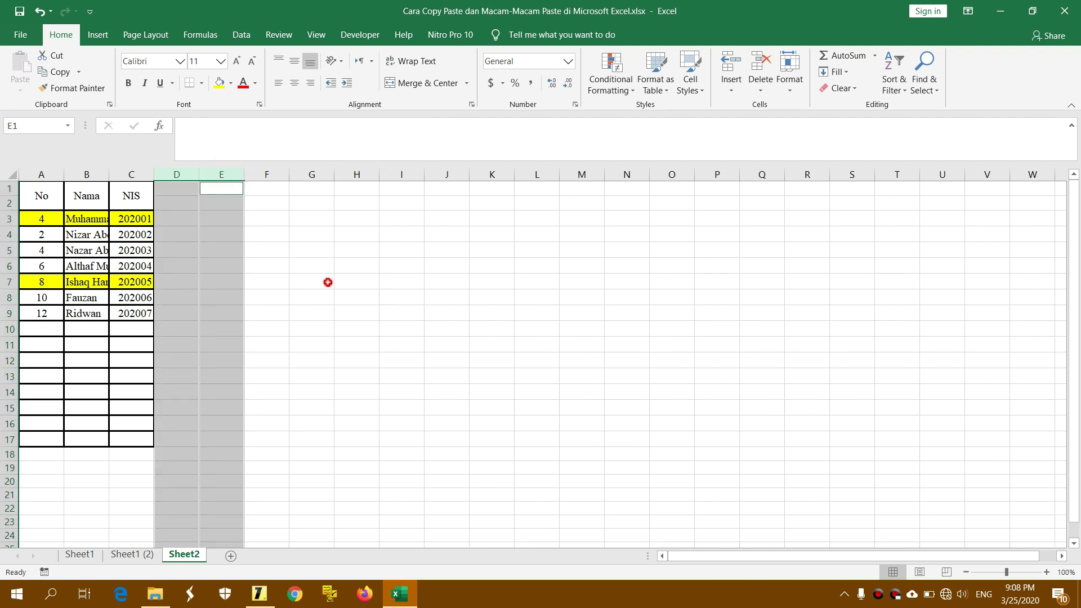
- Copy the Rata-Rata and Ranking block H3:I18 on Sheet1 again
left_click(80, 554)
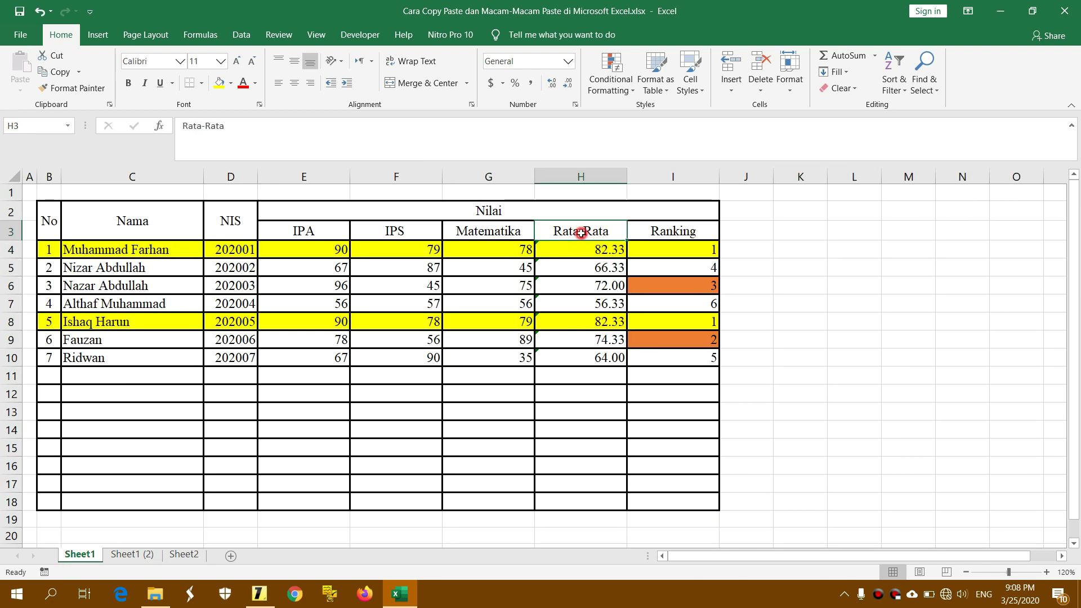
mouse_move(588, 232)
left_mouse_down()
mouse_move(663, 406)
mouse_move(656, 499)
left_mouse_up()
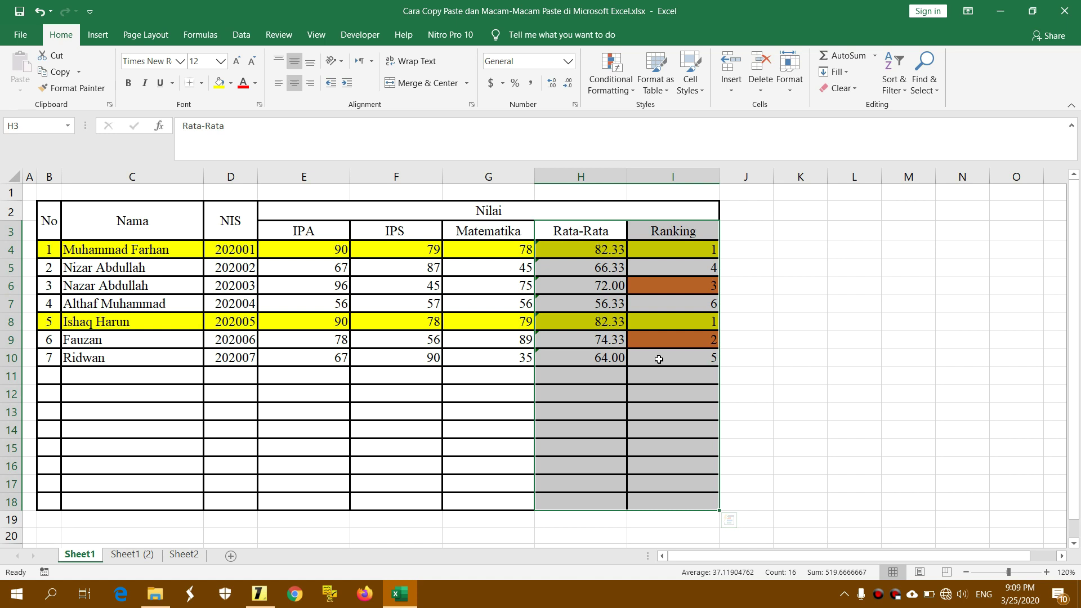
key("ctrl+c")
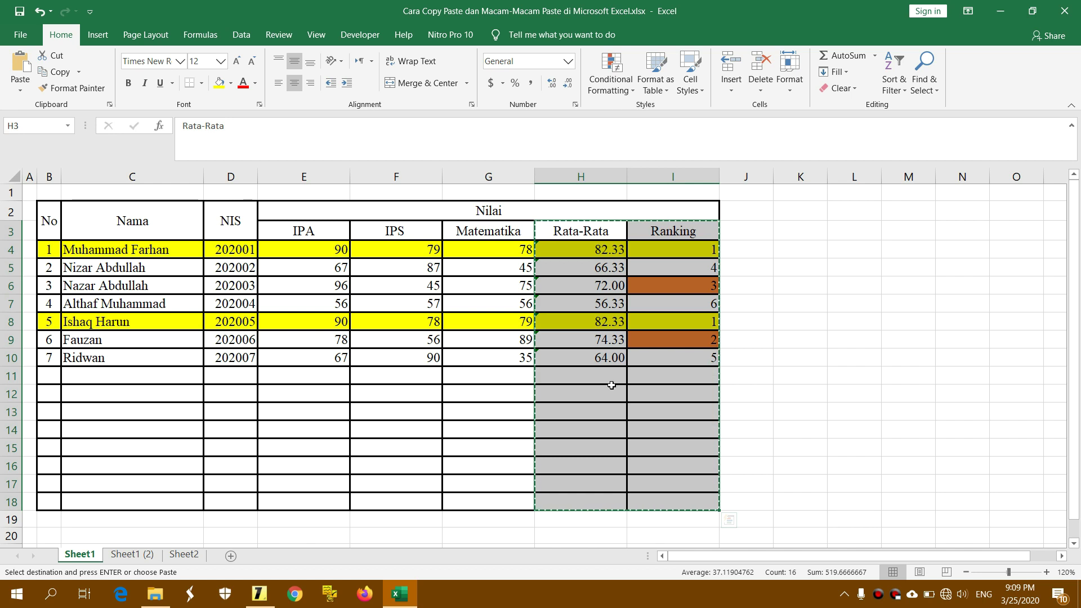
- Paste the copied columns at D2 of Sheet2 using Values & Source Formatting
left_click(183, 556)
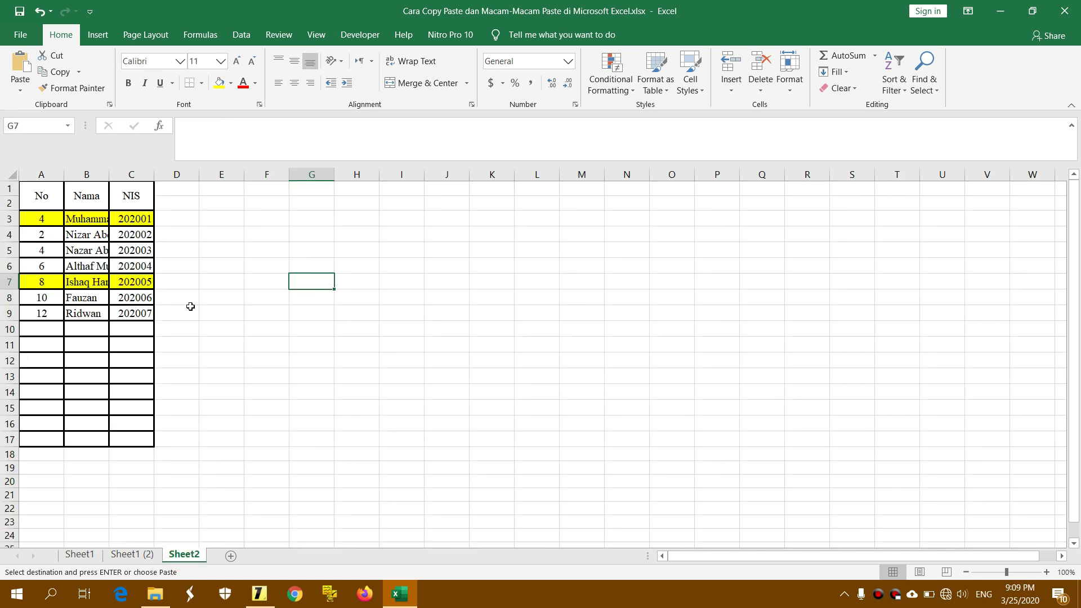
left_click(180, 204)
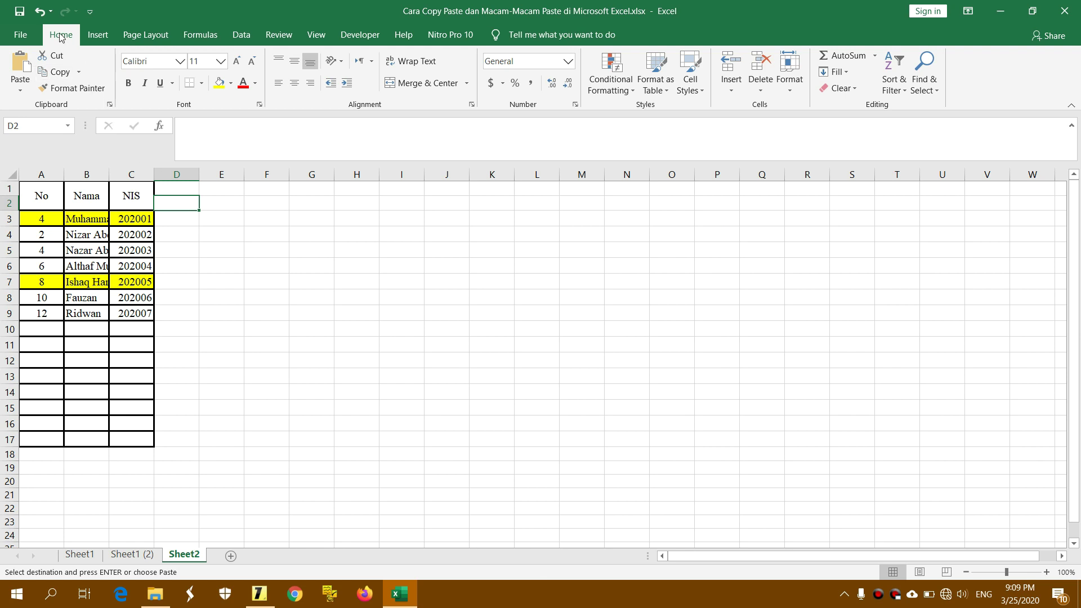
left_click(27, 97)
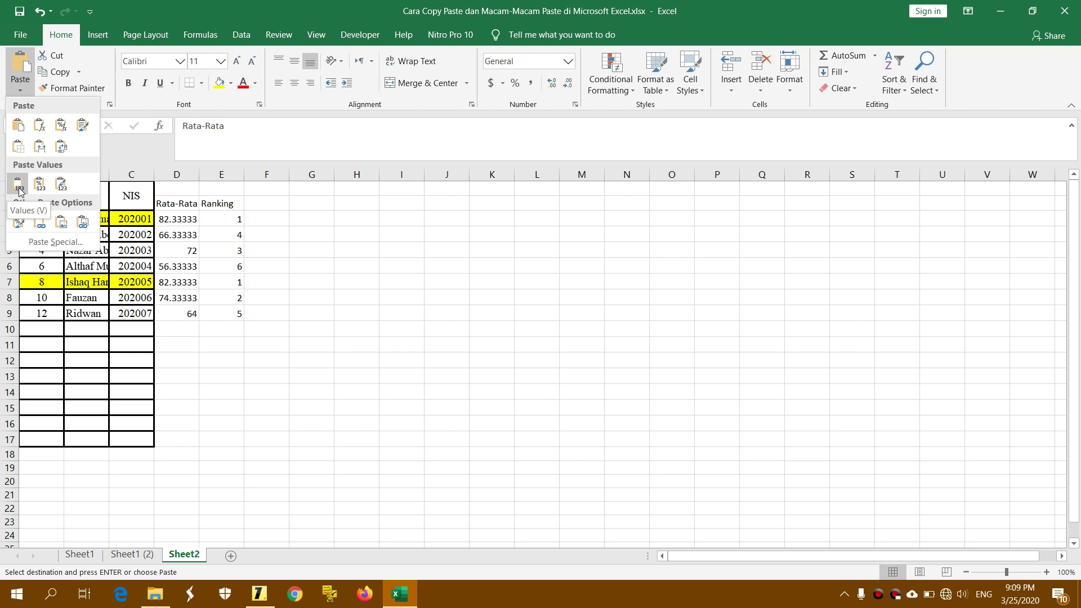
left_click(59, 187)
- Confirm D3 on Sheet2 holds a plain value versus Sheet1's average formula
left_click(402, 251)
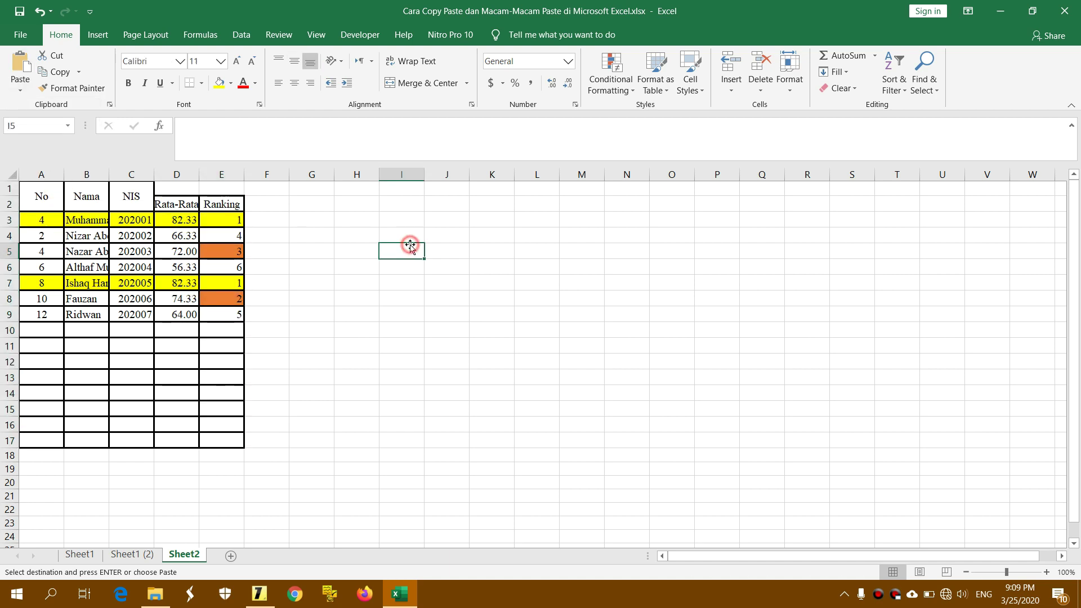
left_click(187, 220)
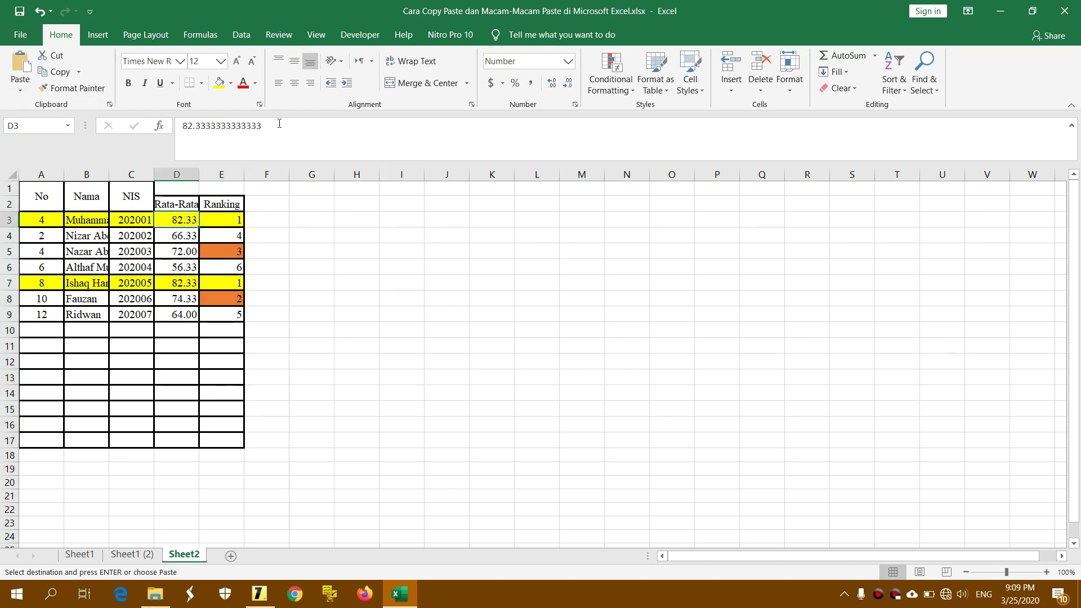
left_click(80, 556)
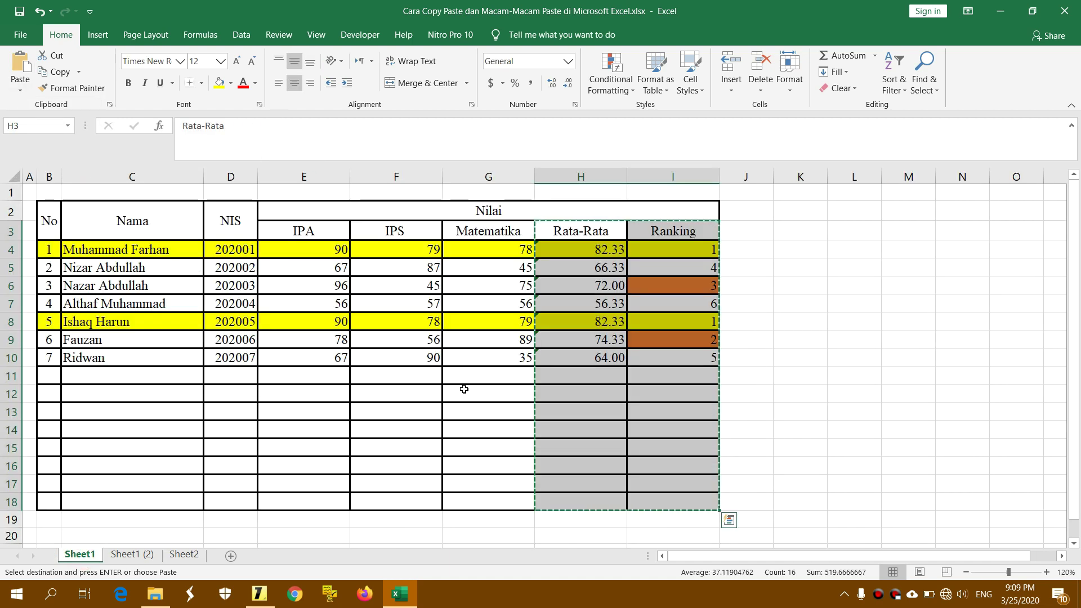
key("Down")
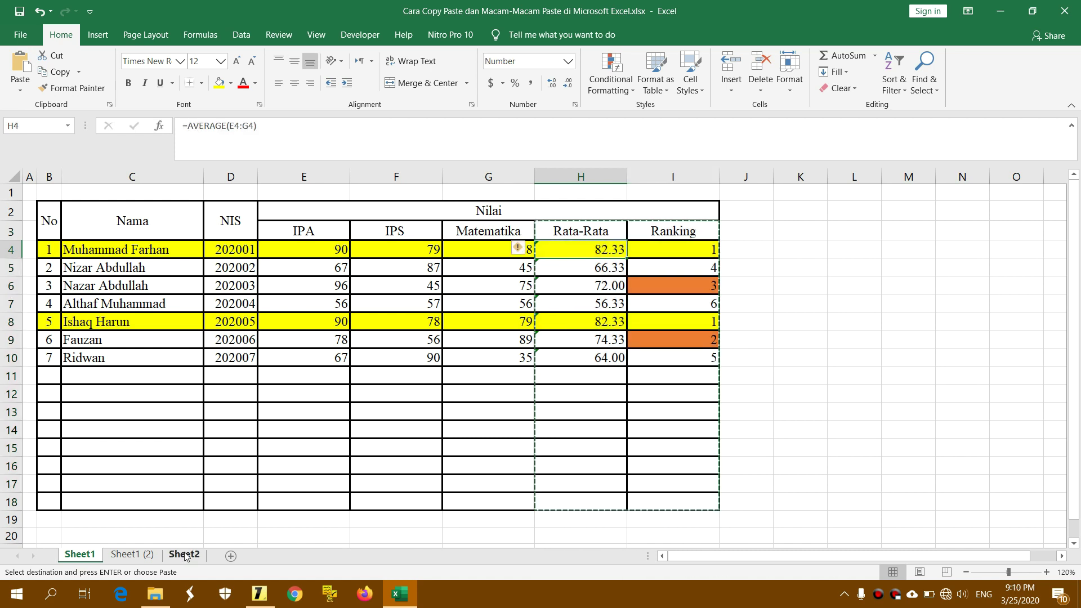
- Back on Sheet2, select the header cells D1:E1 above Rata-Rata and Ranking
left_click(184, 554)
left_click(313, 293)
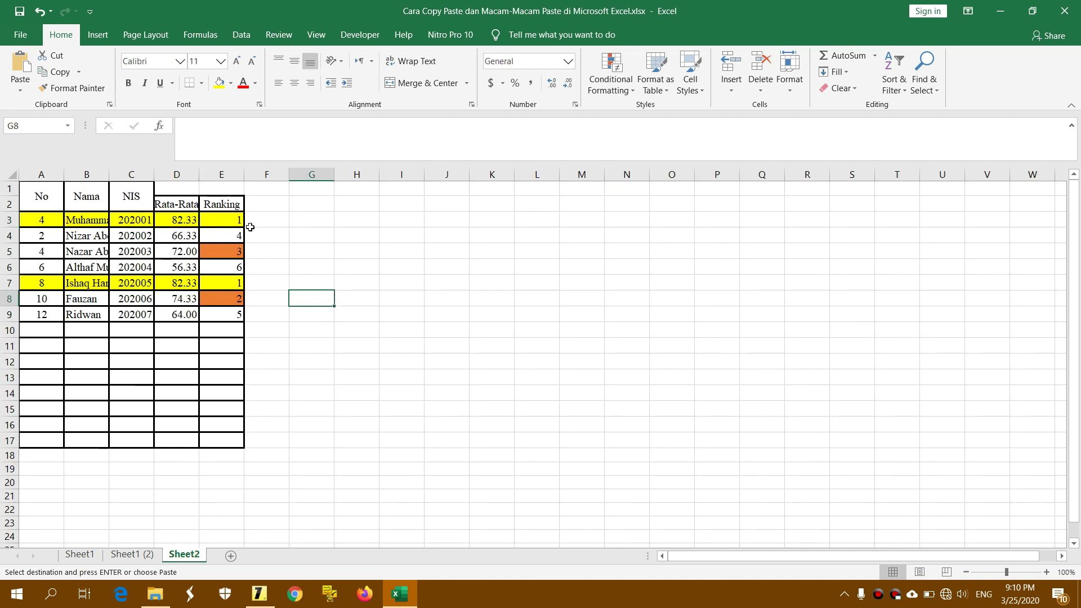
left_click(287, 207)
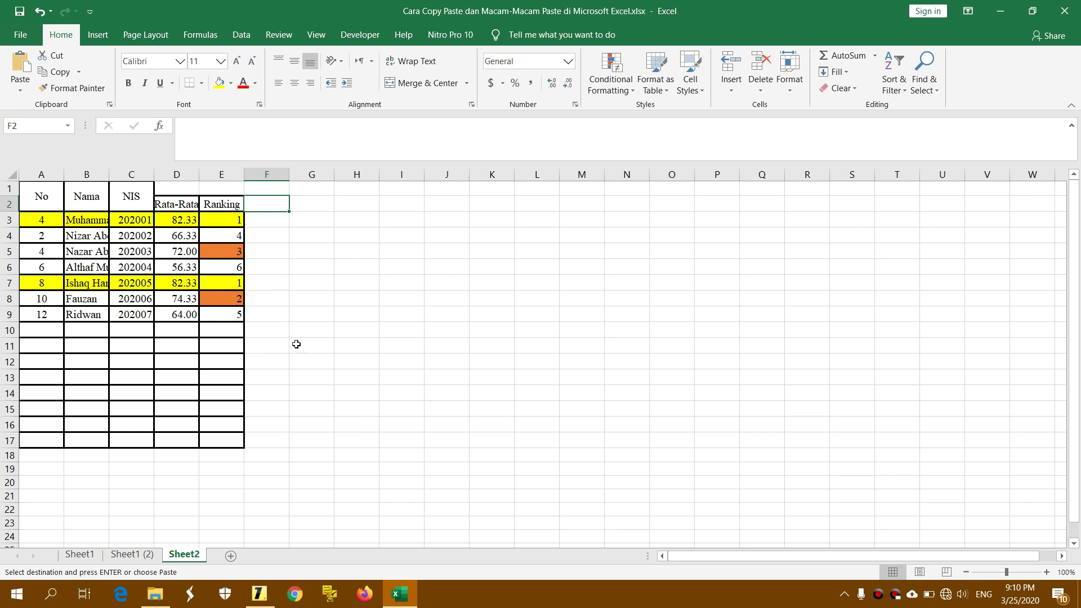
left_click(135, 555)
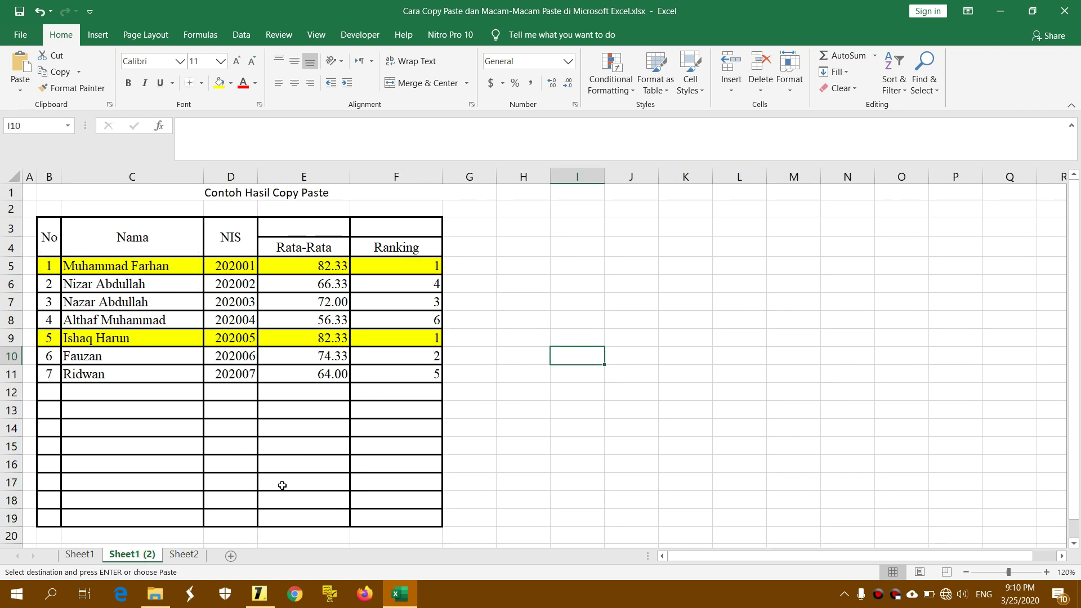
left_click(174, 554)
left_click_drag(183, 188, 220, 187)
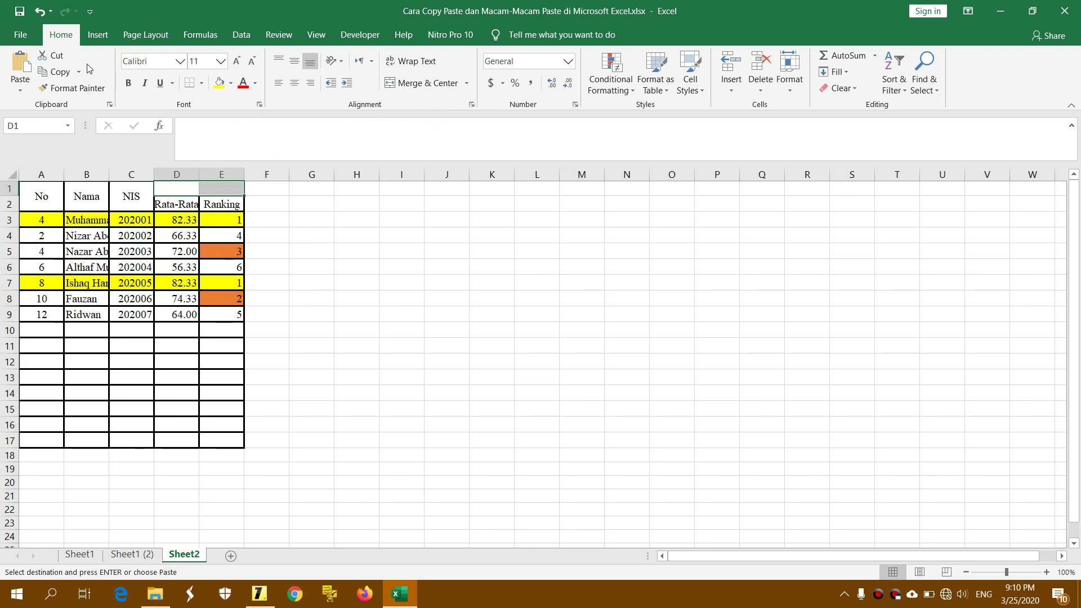
- Put a thick outline border around Sheet2's Rata-Rata and Ranking header cells D1:E1
key("Escape")
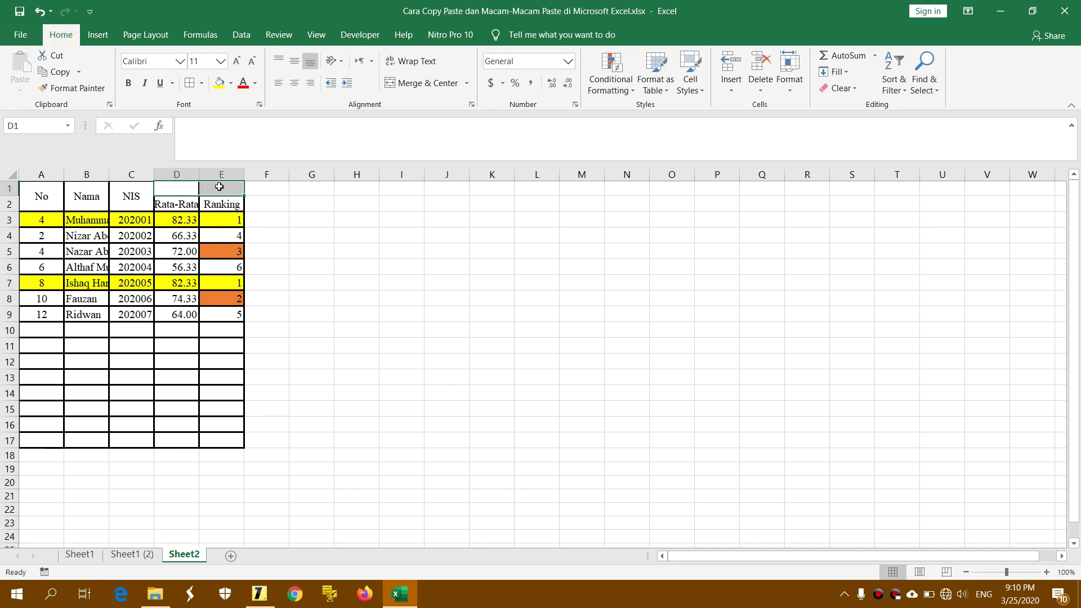
left_click(201, 83)
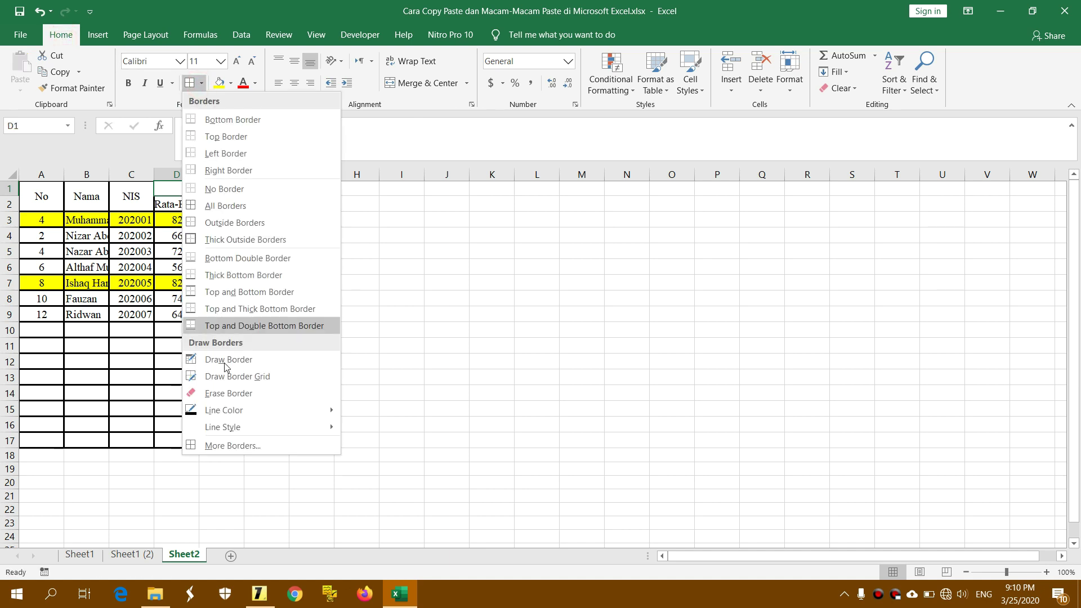
left_click(235, 447)
left_click(745, 198)
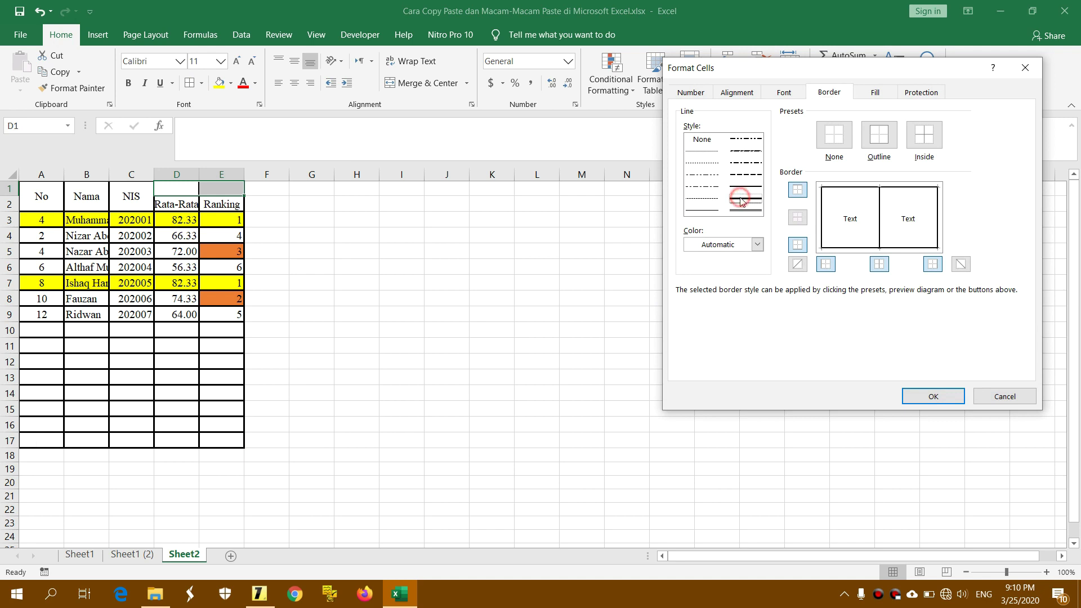
left_click(879, 134)
left_click(926, 397)
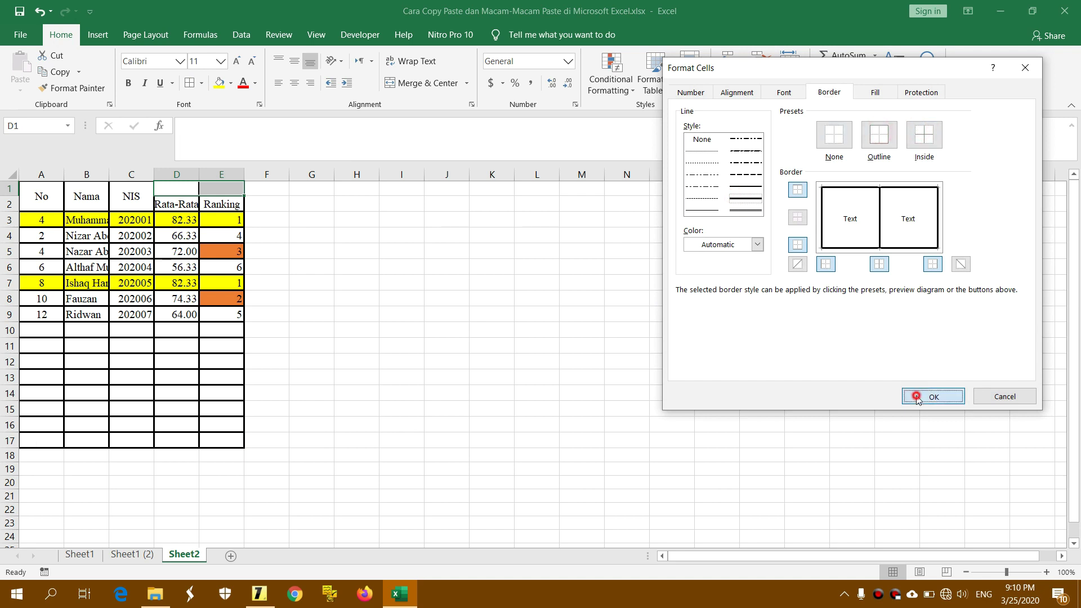
left_click(488, 285)
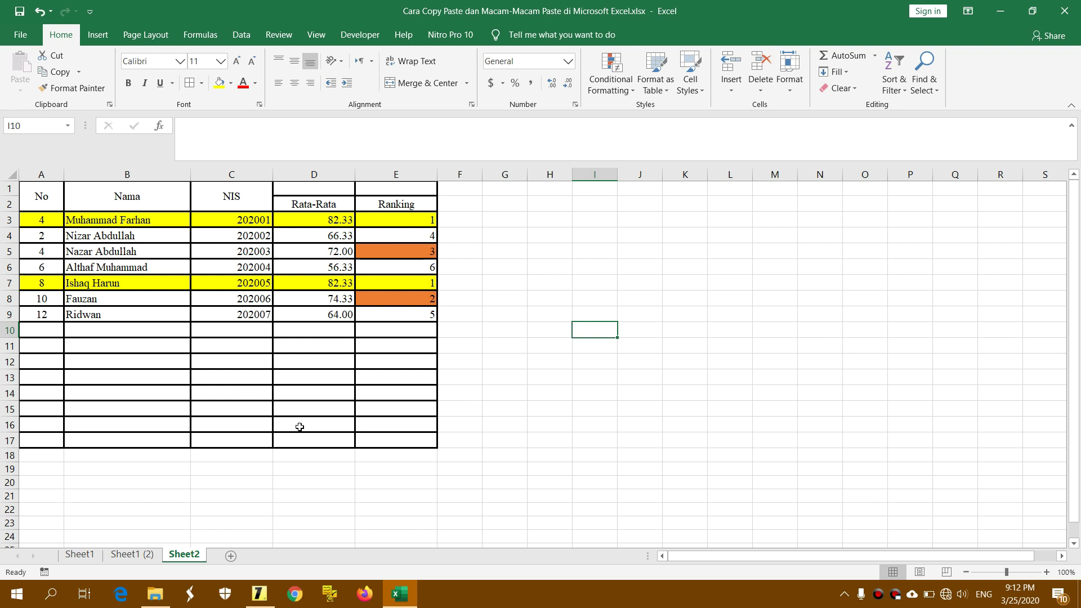
- Copy the No, Nama and NIS columns (B2:D18) from Sheet1's grades table
left_click(79, 554)
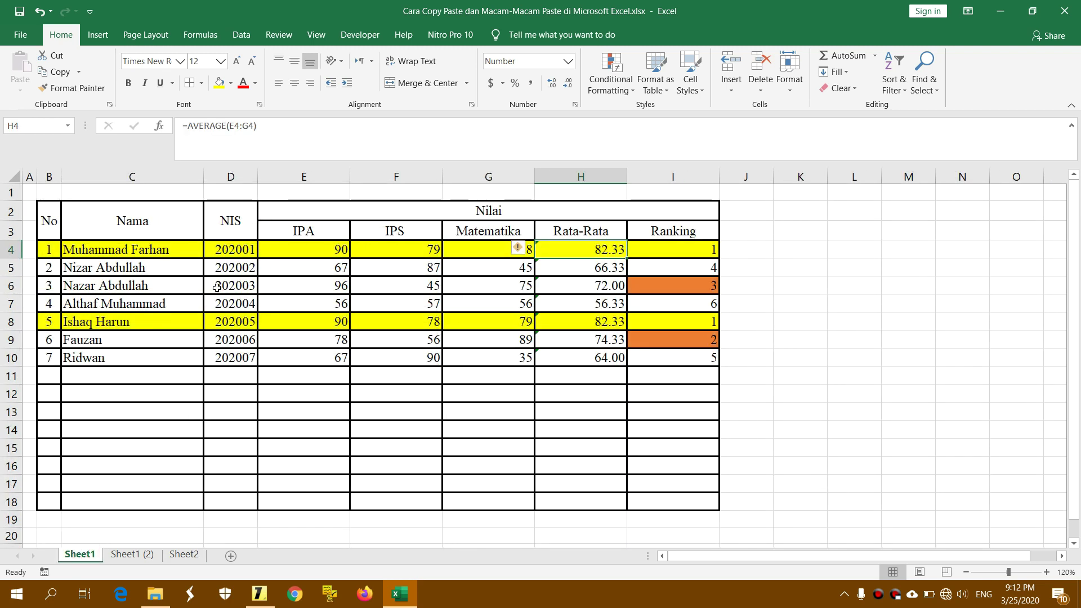
mouse_move(56, 225)
left_mouse_down()
mouse_move(206, 240)
mouse_move(206, 496)
left_mouse_up()
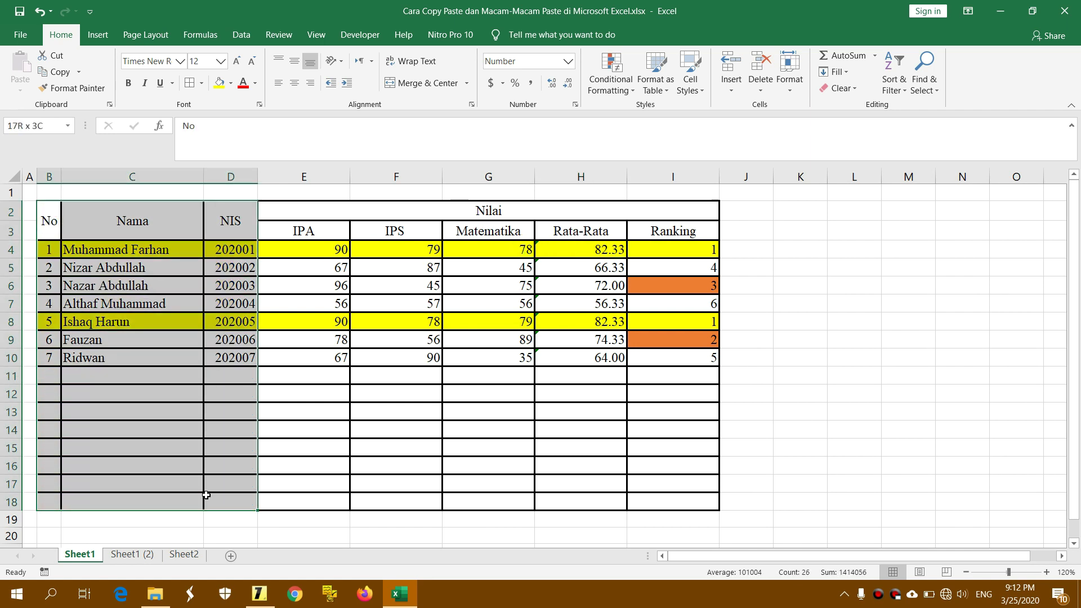
right_click(132, 350)
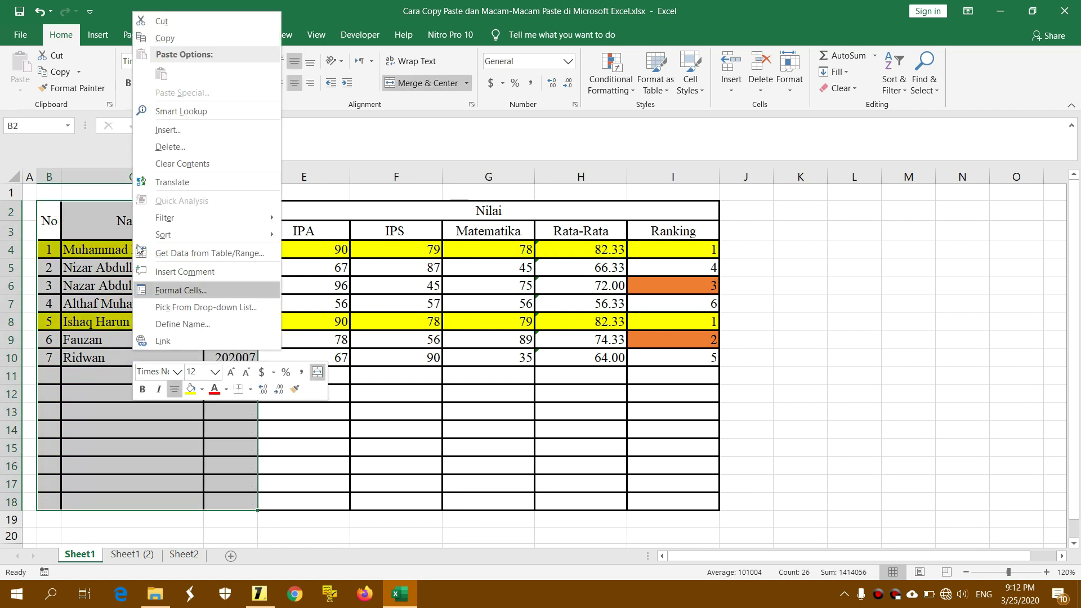
left_click(155, 40)
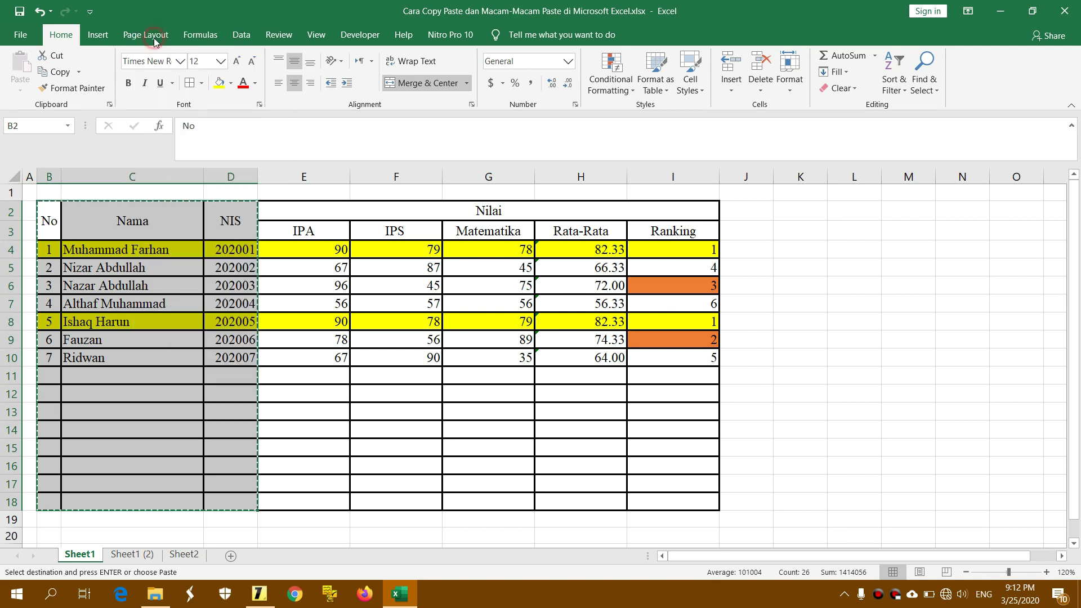
- Paste them as links into a new Sheet3, then return to Sheet1
left_click(231, 556)
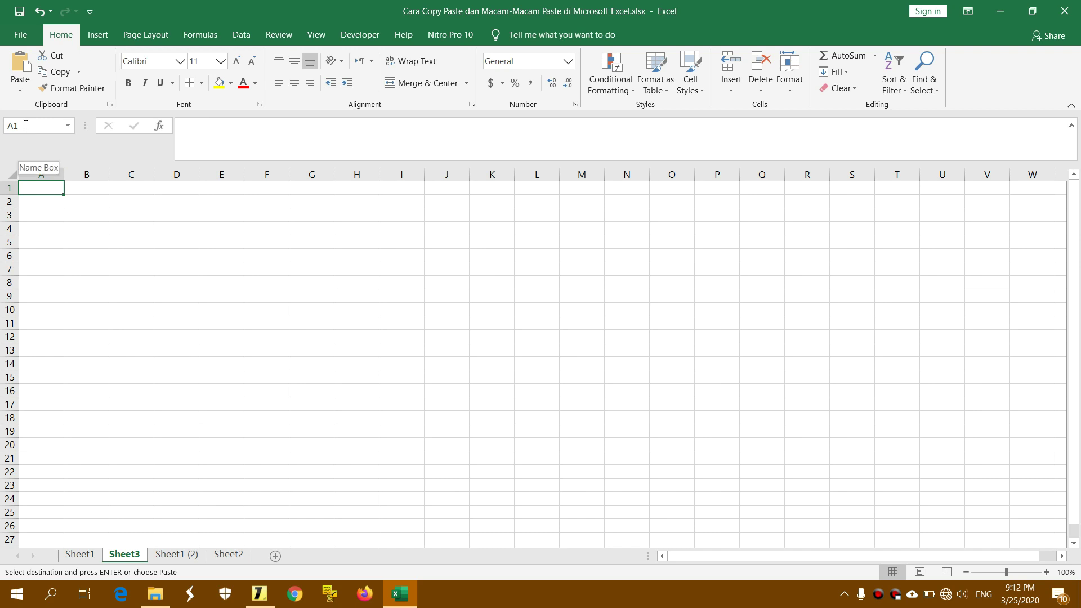
left_click(22, 92)
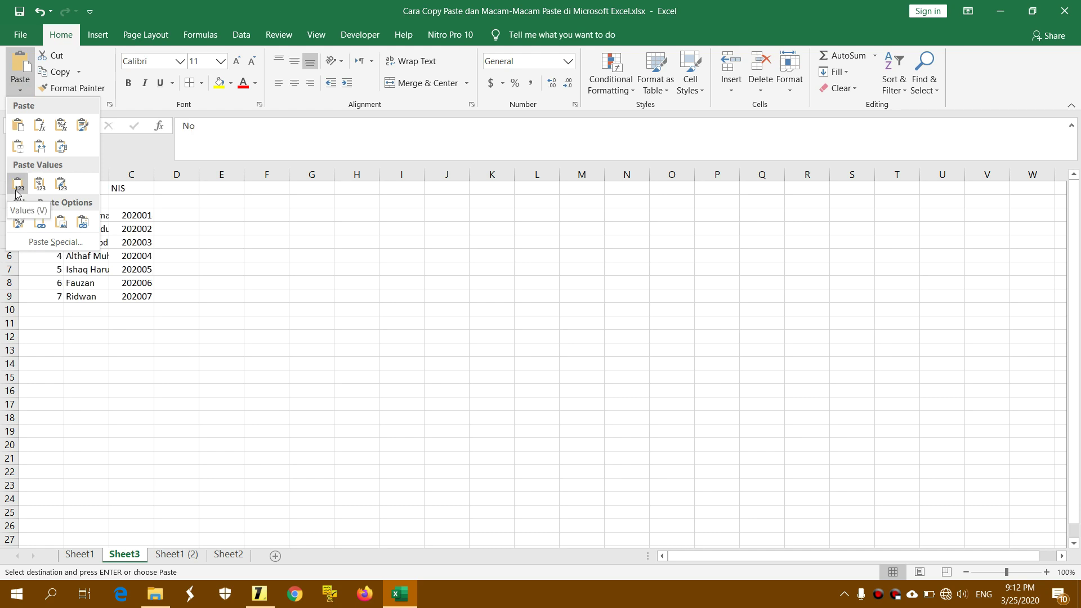
left_click(40, 223)
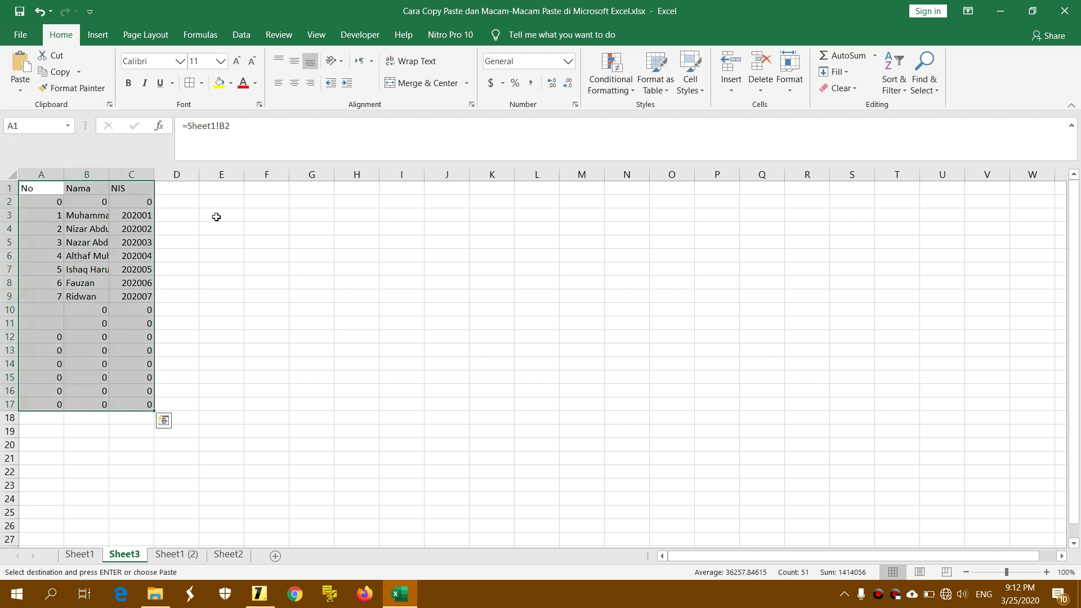
left_click(216, 241)
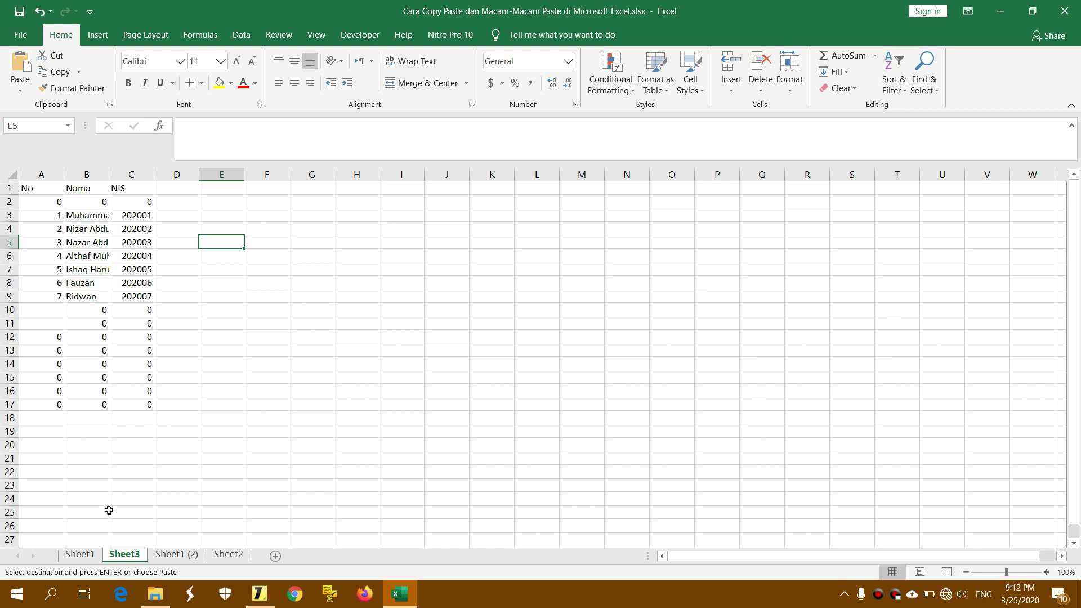
left_click(79, 554)
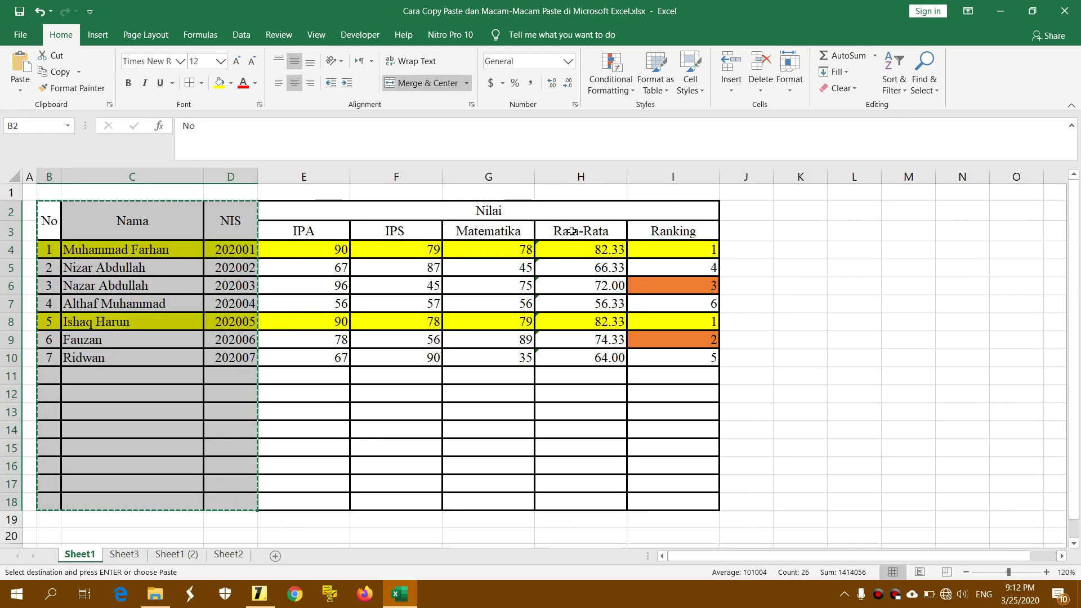
- Copy Sheet1's Rata-Rata and Ranking columns H3:I18 and go to Sheet3
mouse_move(572, 230)
left_mouse_down()
mouse_move(667, 401)
mouse_move(667, 502)
left_mouse_up()
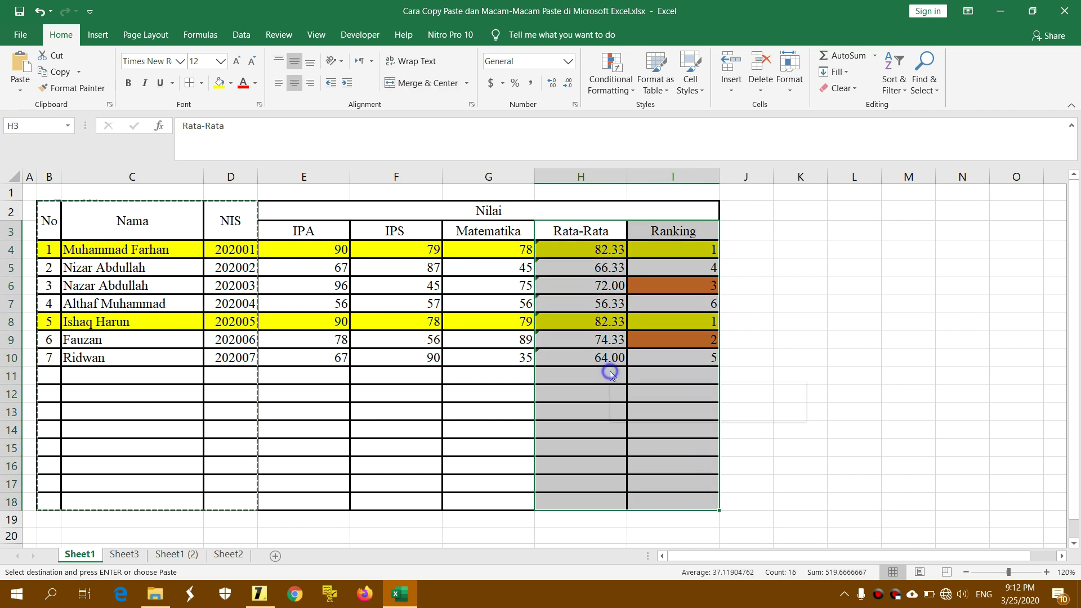
left_click(636, 60)
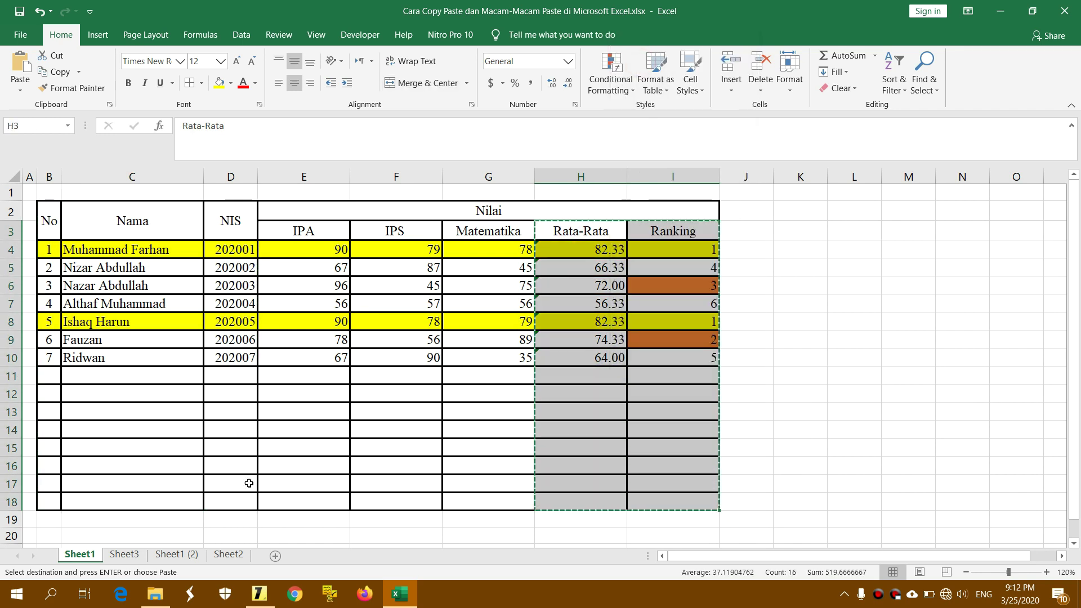
left_click(220, 554)
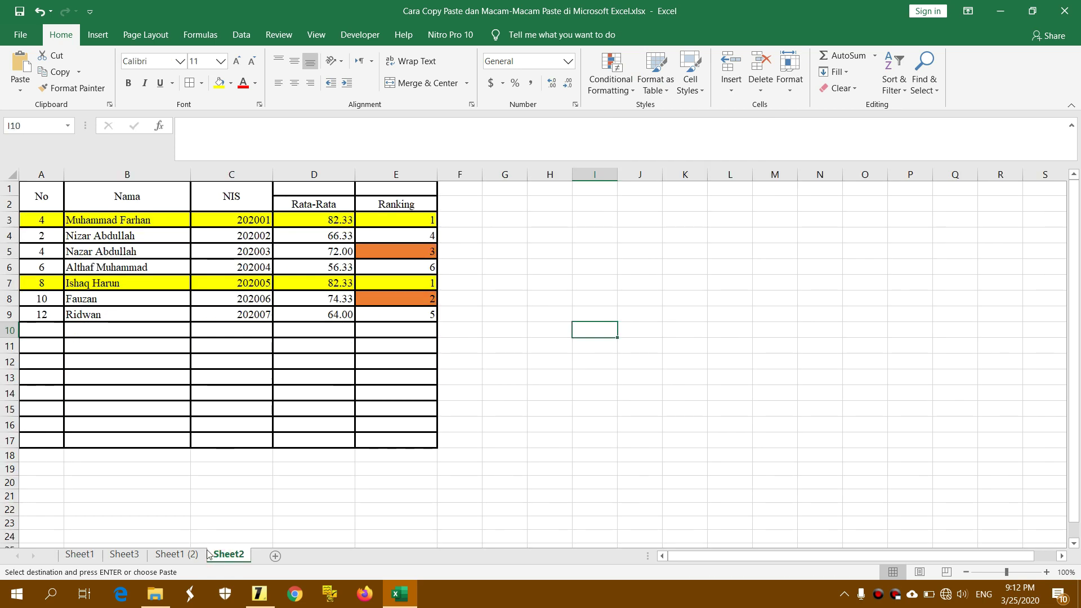
left_click(174, 554)
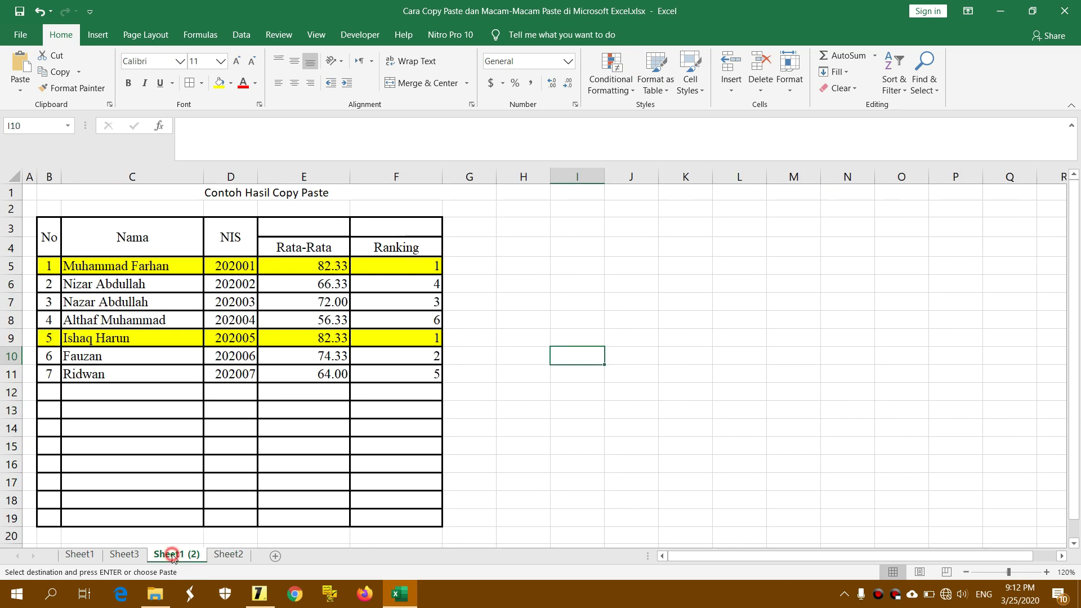
left_click(124, 554)
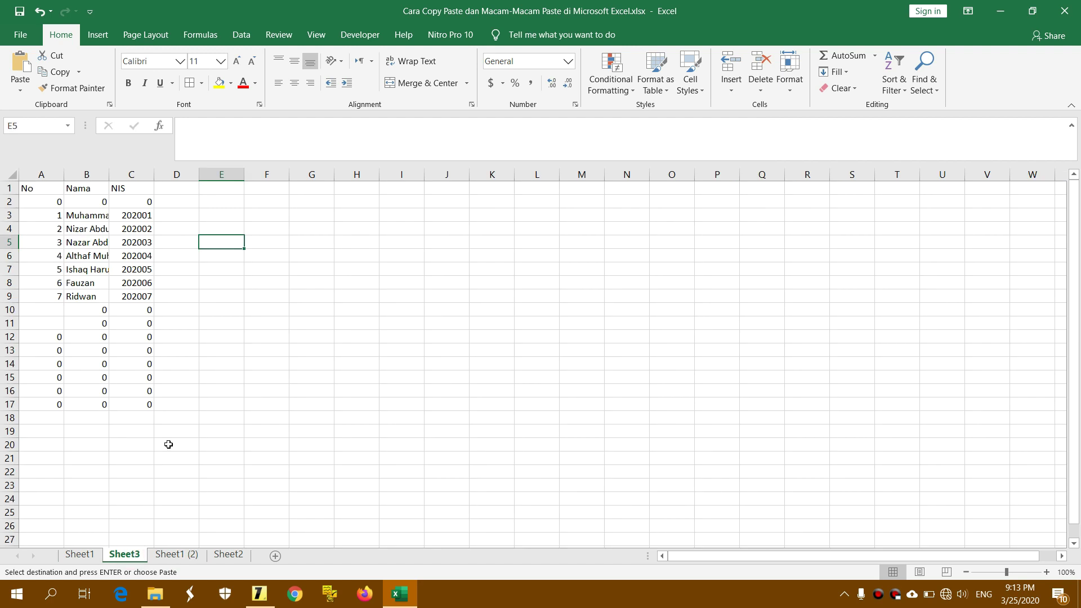
- Paste them as links at D2 beside NIS, then select the whole table A1:E17
left_click(203, 377)
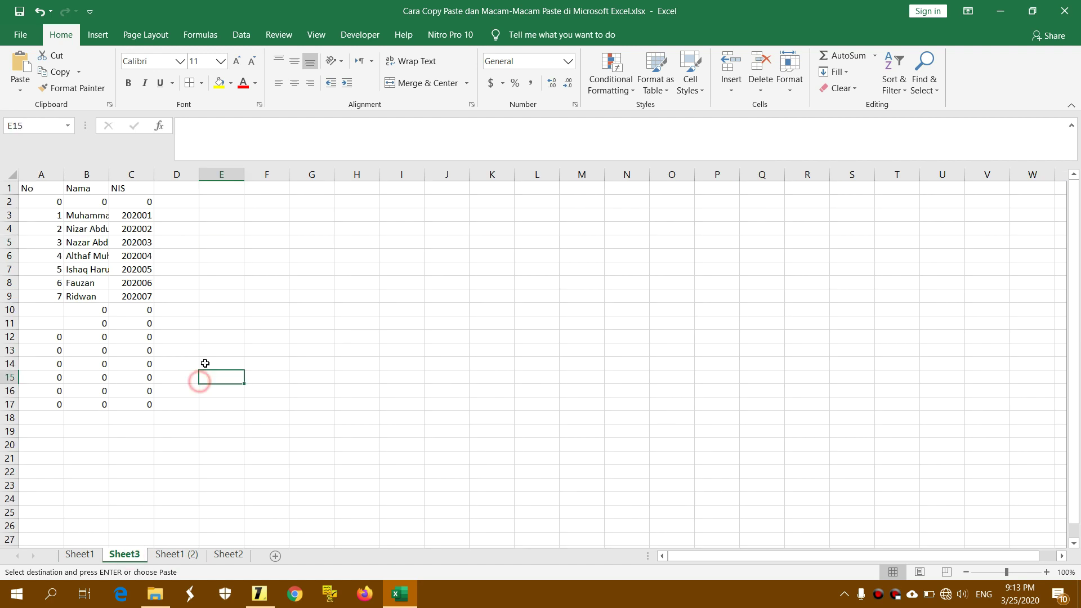
left_click(172, 201)
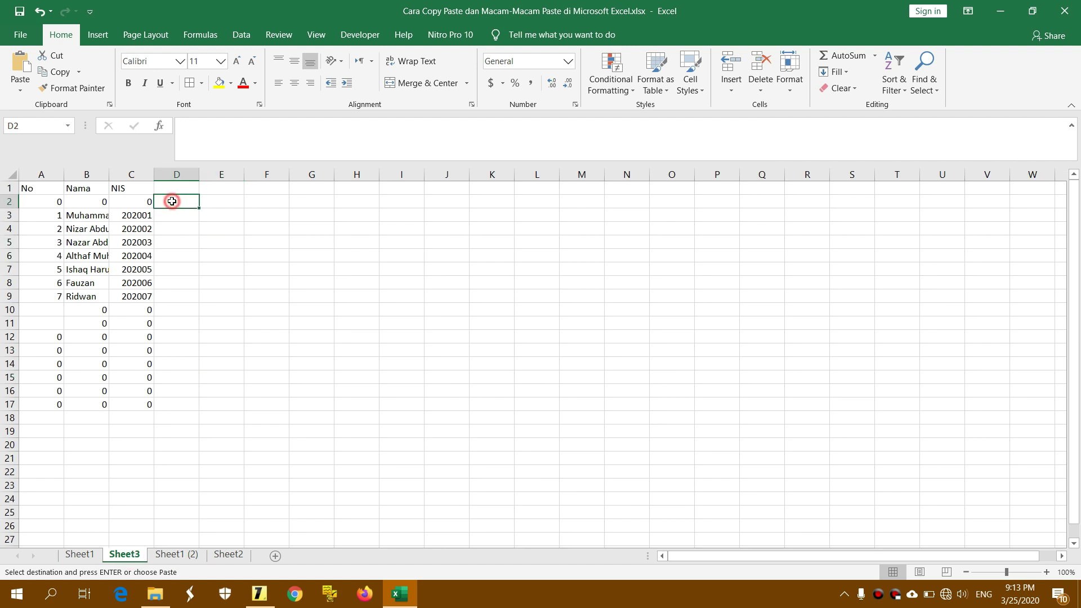
left_click(20, 90)
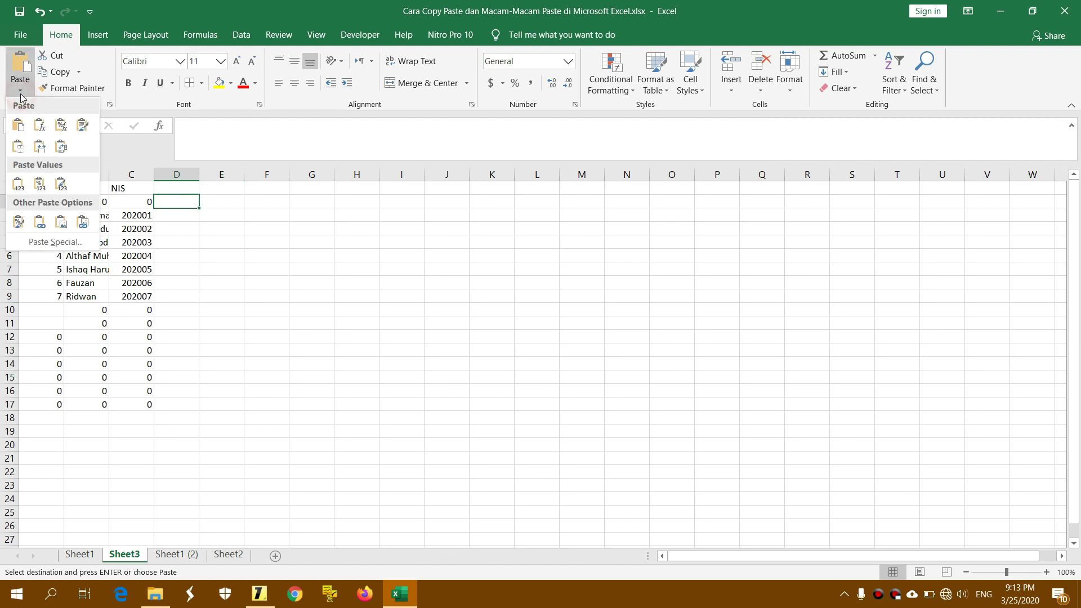
left_click(43, 228)
left_click(360, 231)
left_click(311, 377)
mouse_move(28, 189)
left_mouse_down()
mouse_move(213, 381)
mouse_move(212, 404)
left_mouse_up()
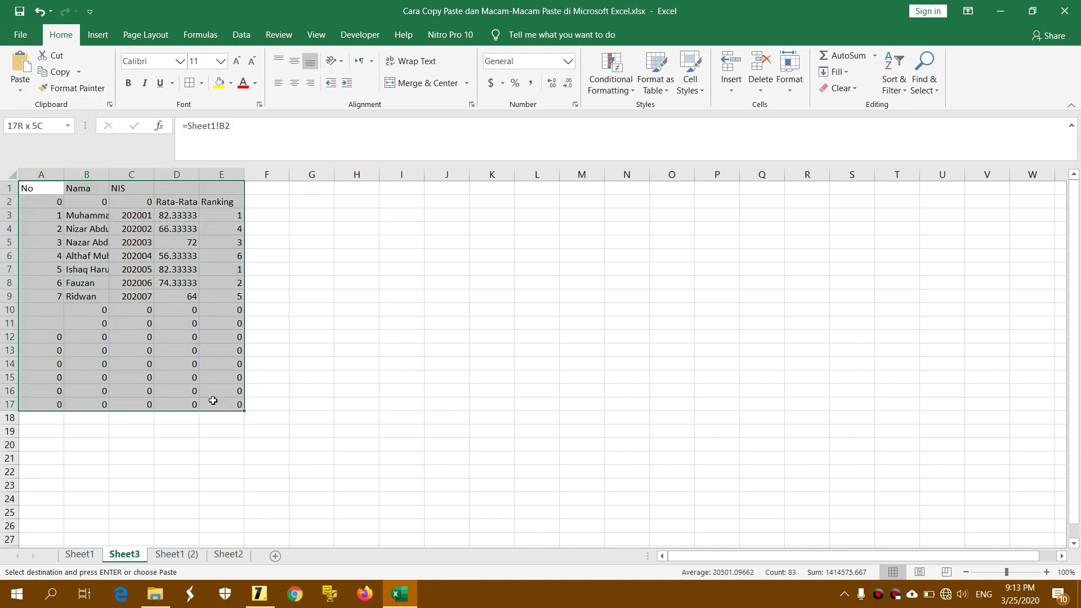
- In Format Cells > Border, choose a thick line with the Outline and Inside presets for A1:E17
left_click(201, 83)
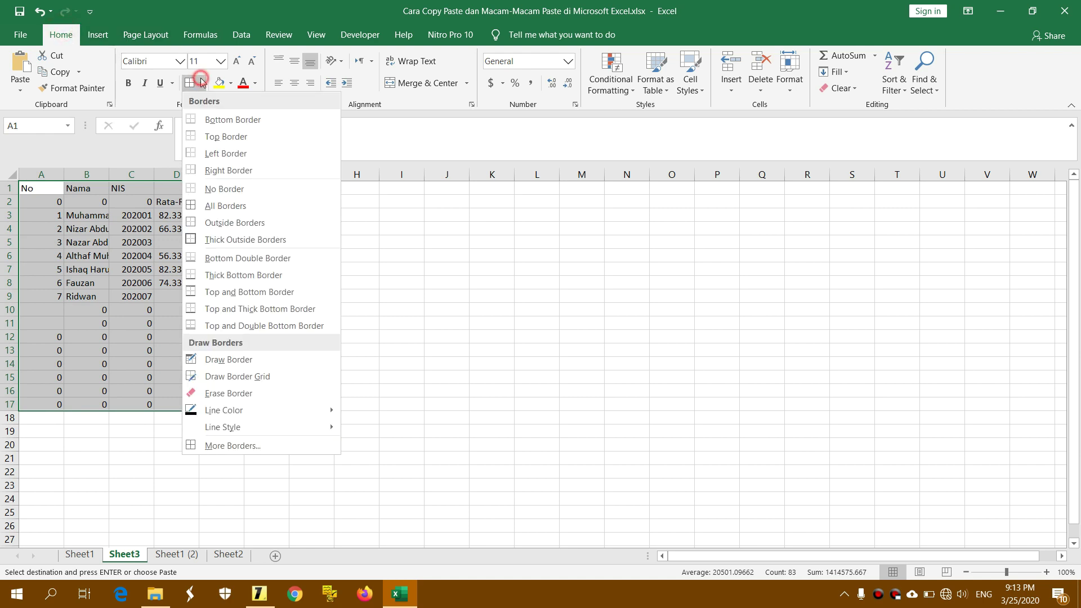
left_click(277, 447)
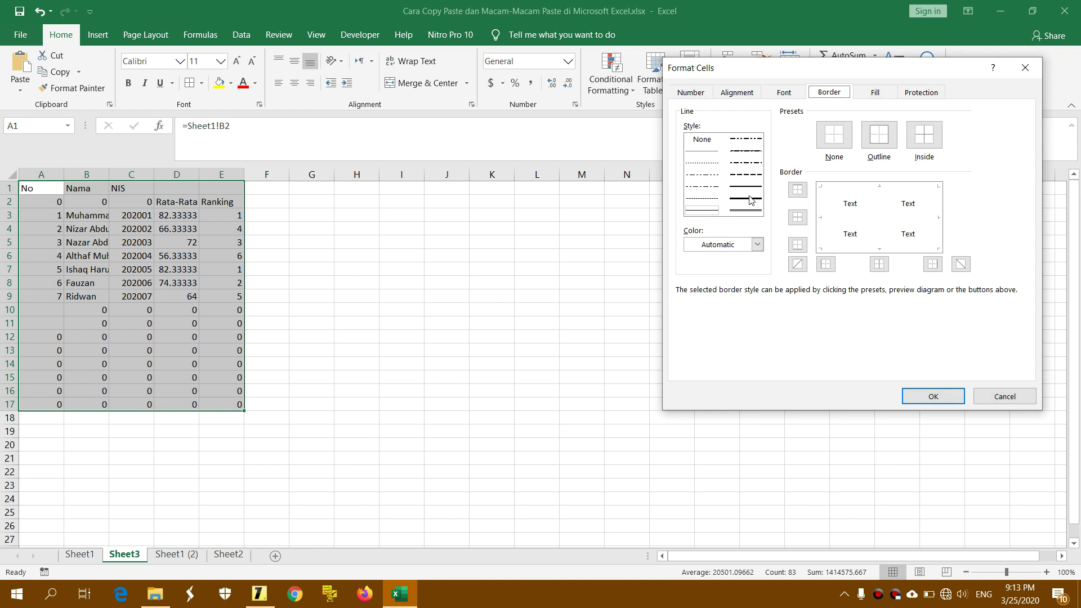
left_click(746, 198)
left_click(879, 134)
left_click(916, 139)
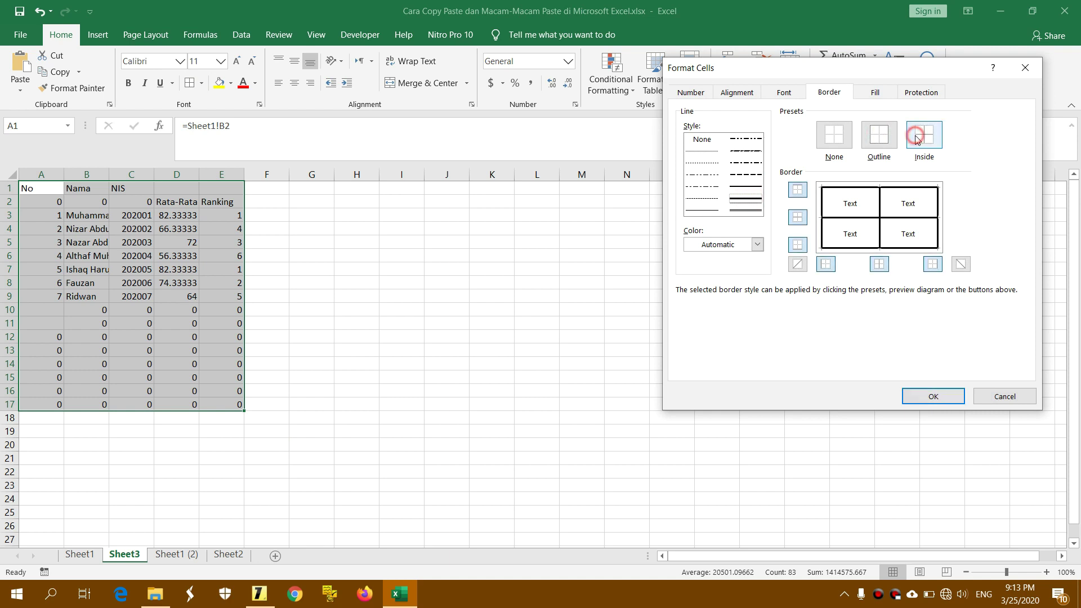
- Apply the thick borders to A1:E17 and zoom Sheet3 to 130%
left_click(921, 396)
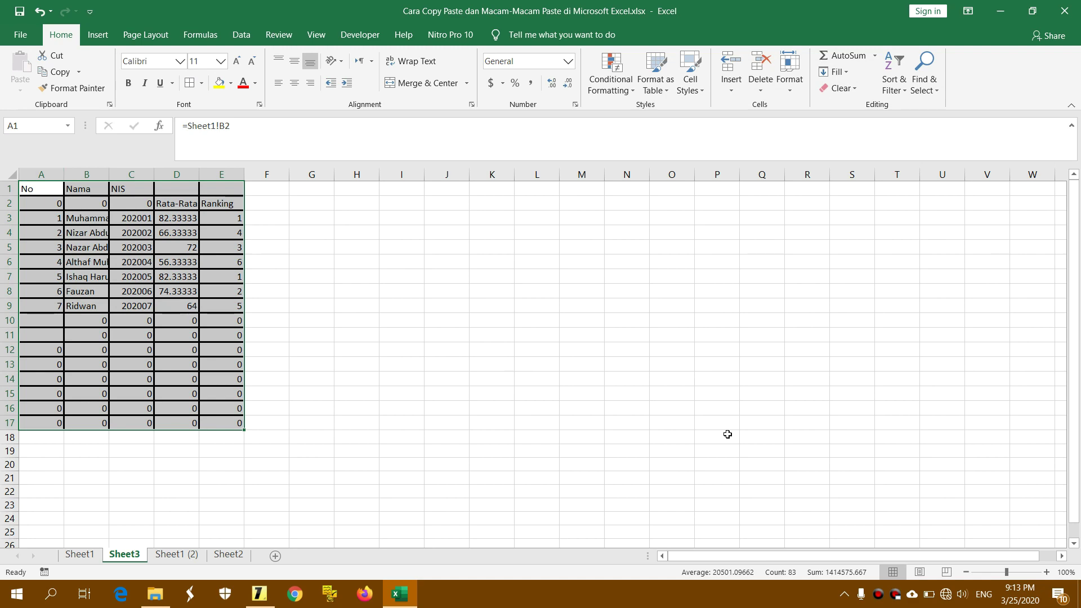
left_click(1047, 572)
left_click(1047, 572)
left_click(1048, 572)
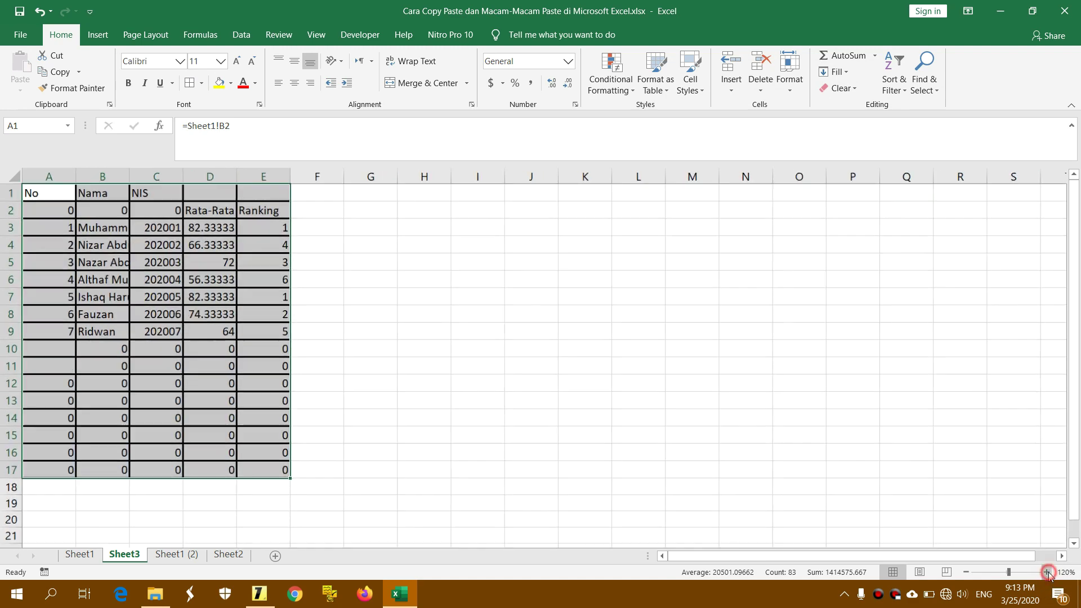
left_click(703, 419)
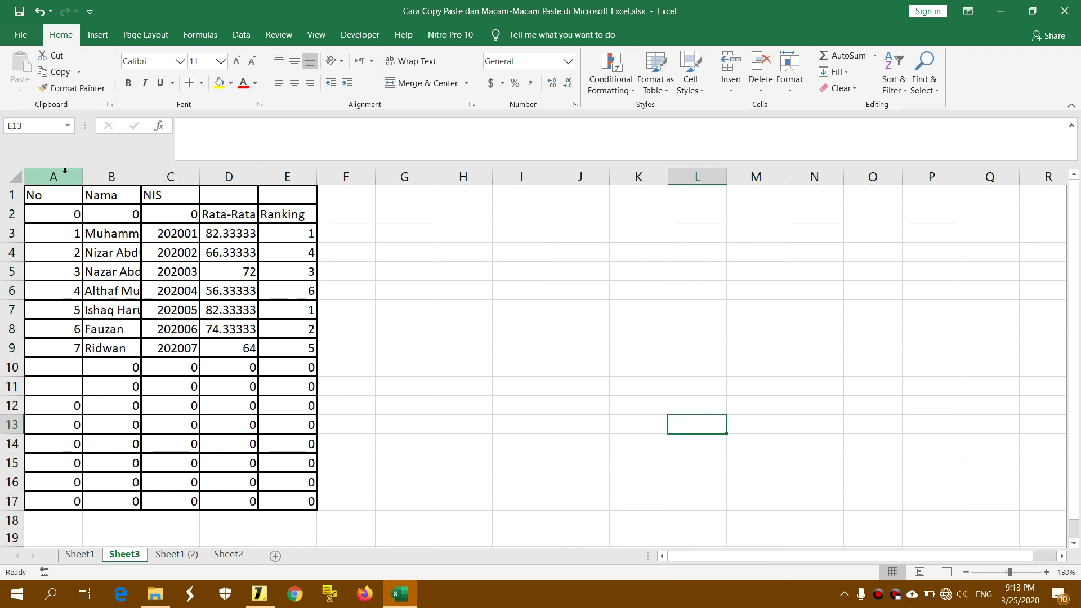
- Widen columns A–E, then widen column B for full names and narrow column A
left_click_drag(53, 177, 228, 177)
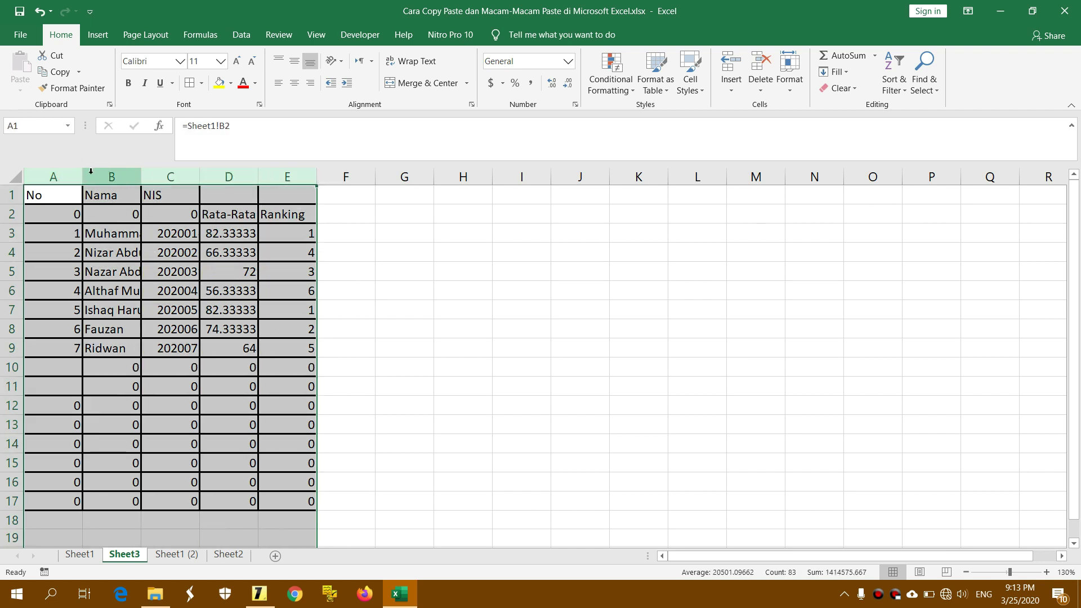
left_click_drag(82, 176, 131, 173)
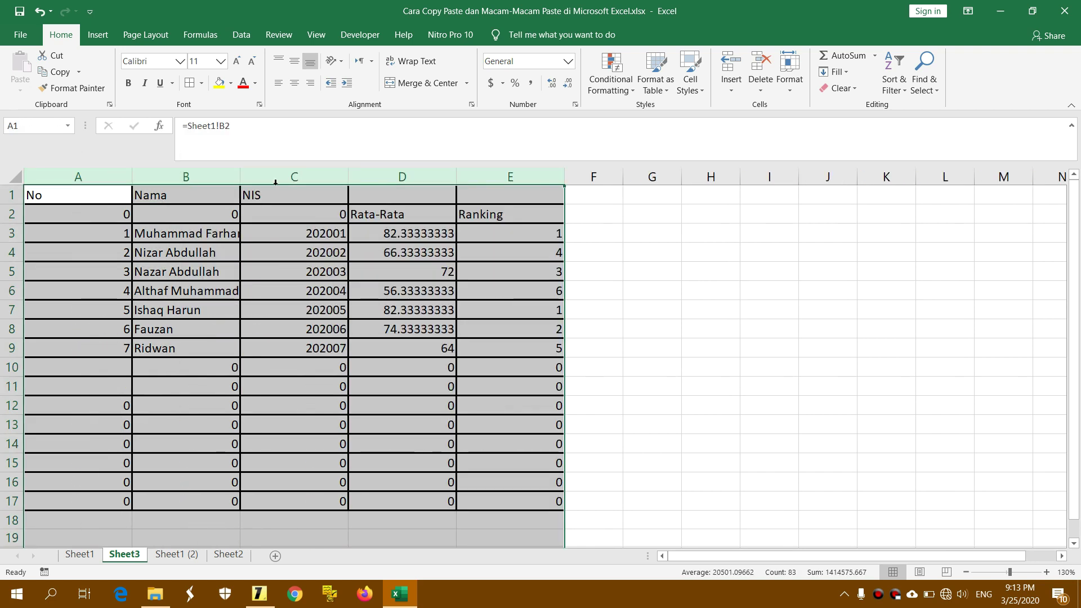
left_click(605, 213)
left_click_drag(238, 180, 302, 178)
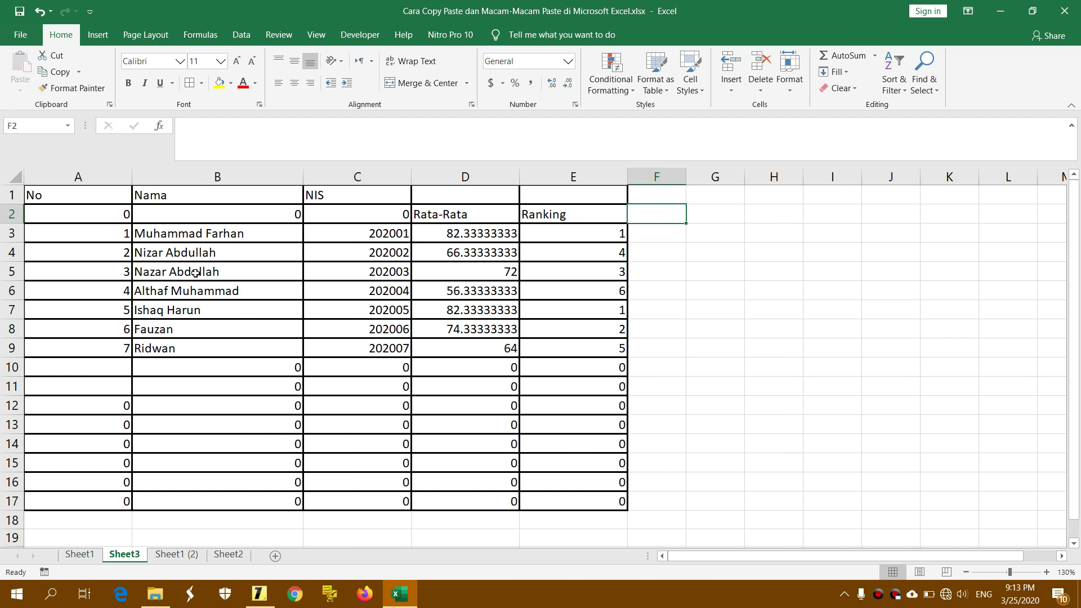
left_click_drag(132, 180, 71, 179)
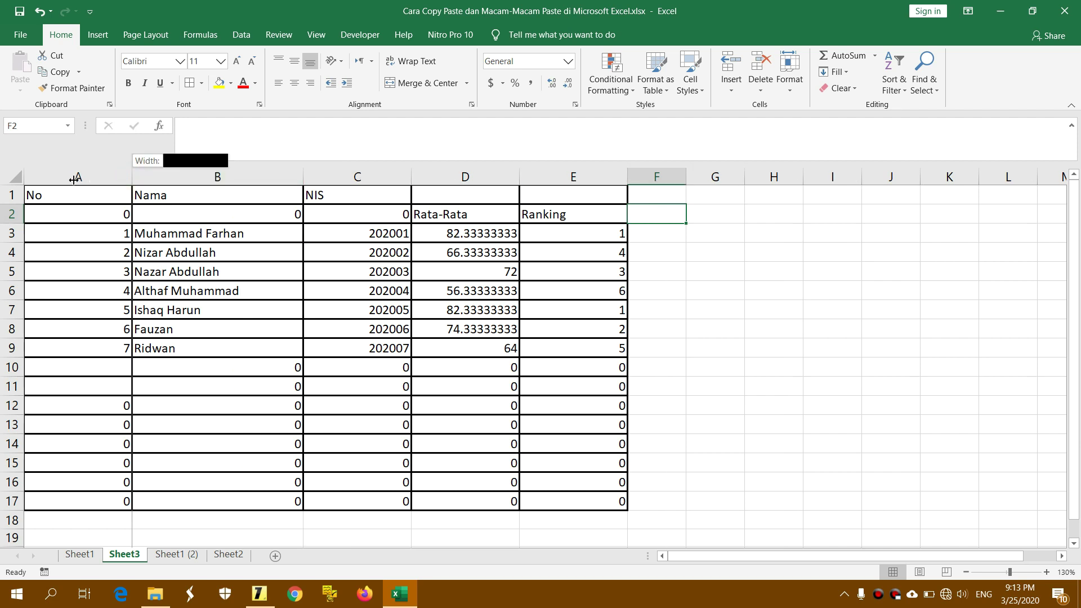
left_click(672, 463)
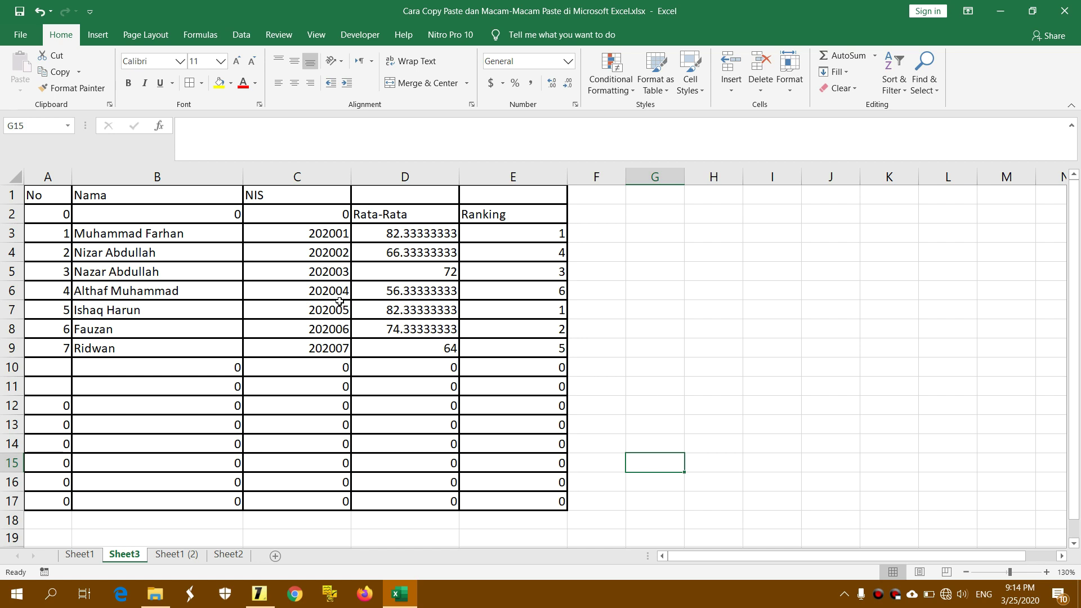
- Look over Sheet1 (2) and Sheet2, then return to Sheet1's grades table
left_click(176, 555)
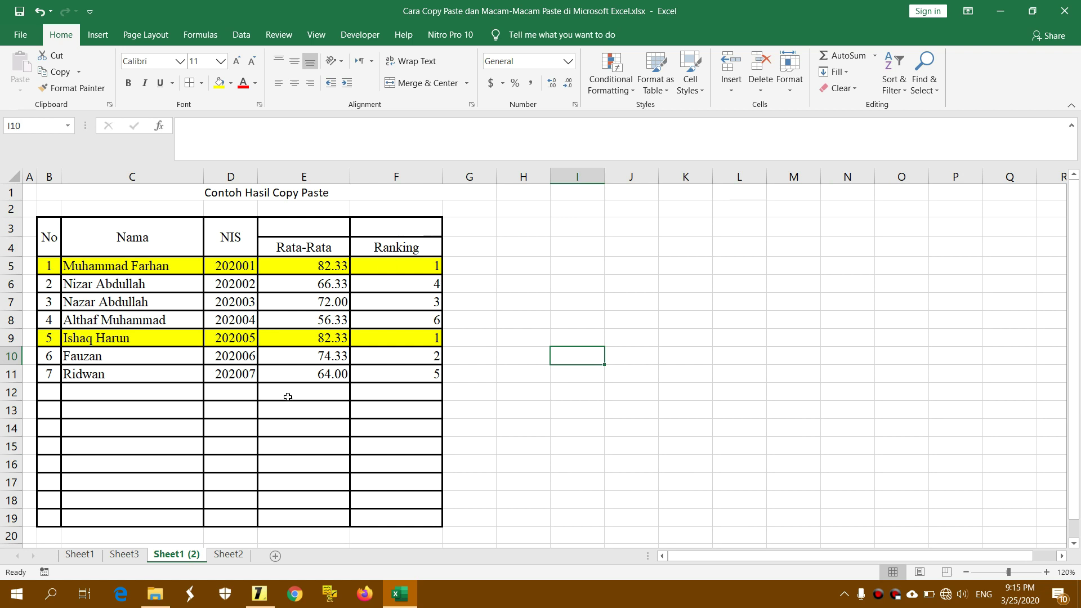
left_click(226, 555)
left_click(498, 396)
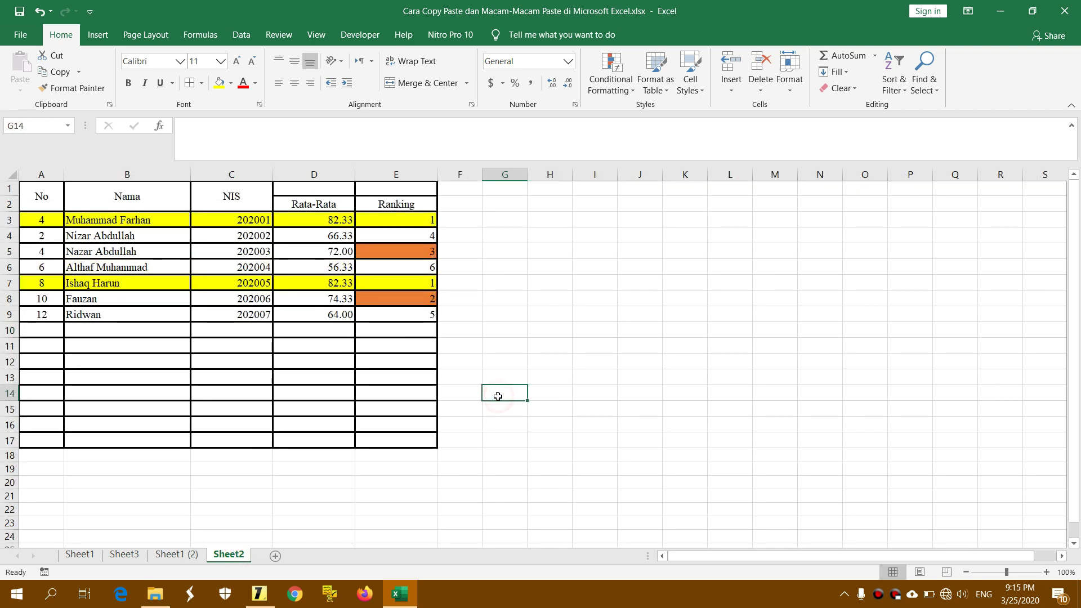
scroll(497, 396, "down", 2)
scroll(498, 396, "down", 2)
scroll(498, 396, "up", 3)
scroll(497, 397, "up", 1)
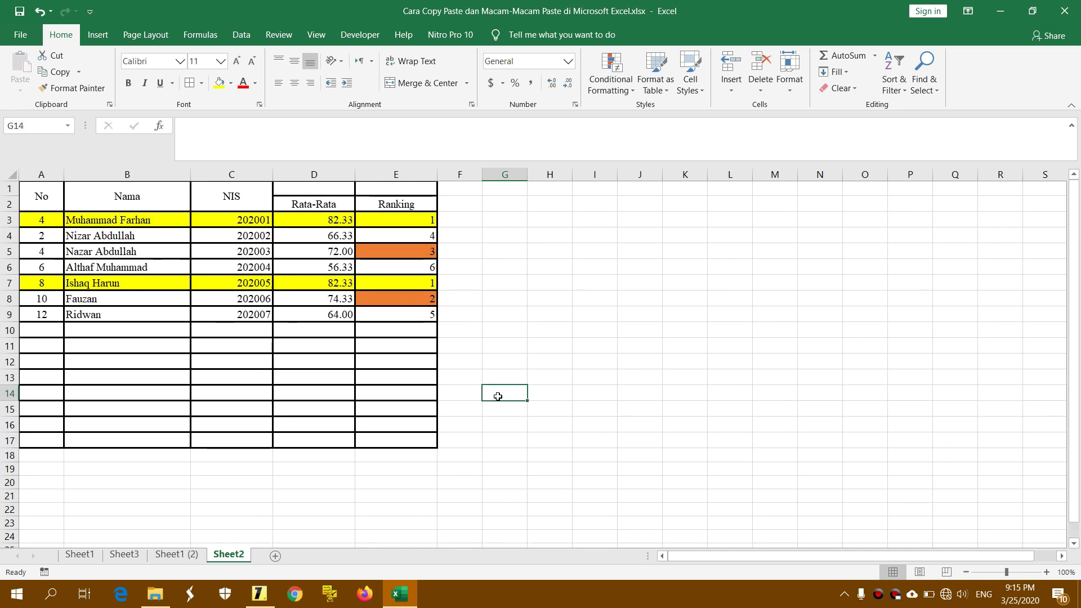
left_click(80, 554)
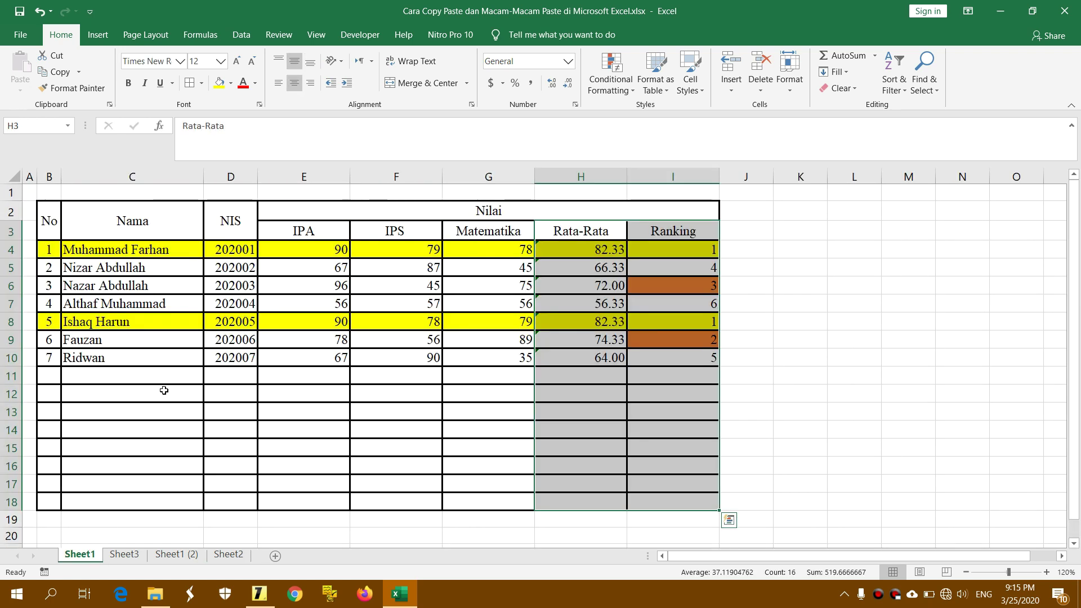
left_click(164, 390)
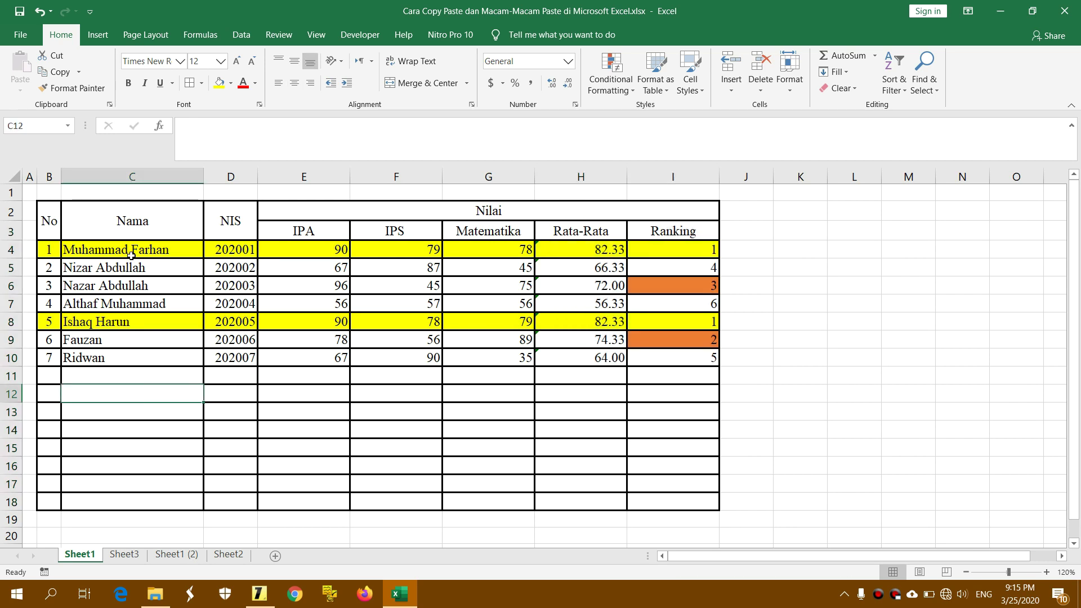
- Change Sheet1 cell C4 to just the student's last name and check Sheet3's B3 updated
left_click(132, 256)
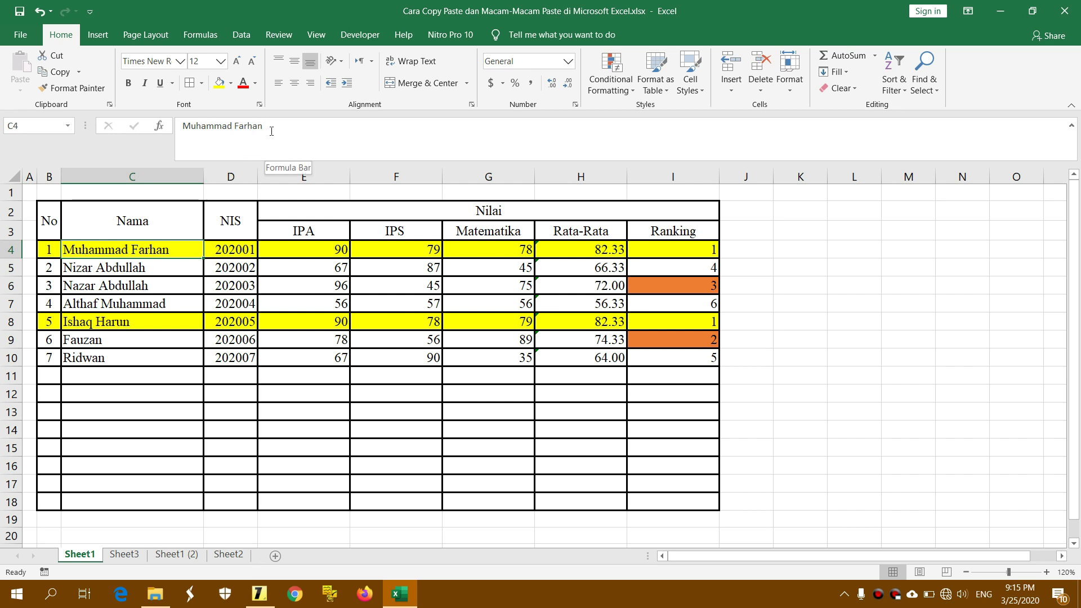
type("Far")
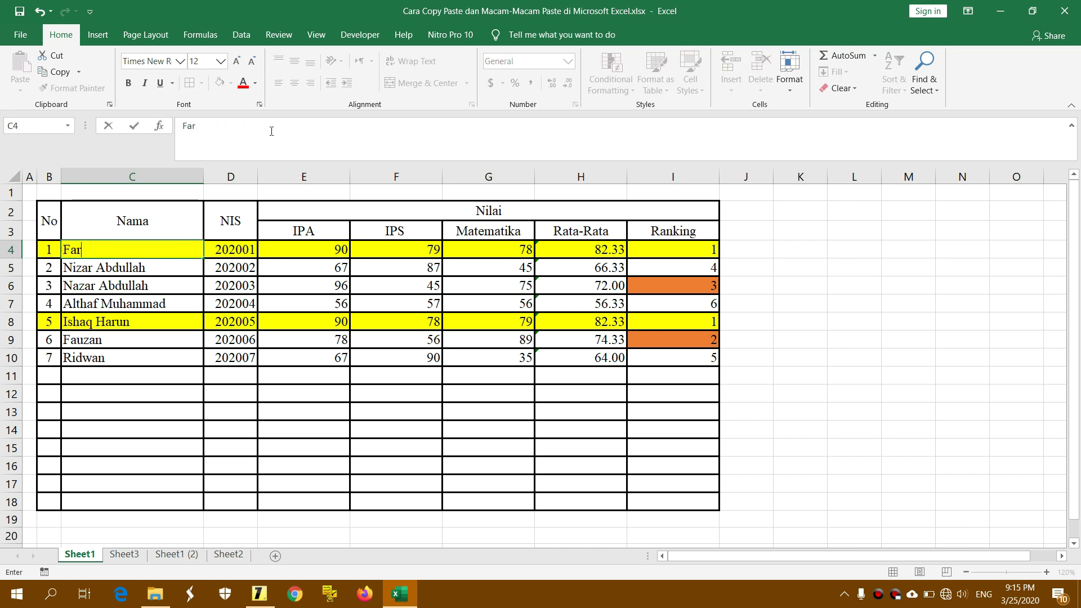
type("han")
key("Return")
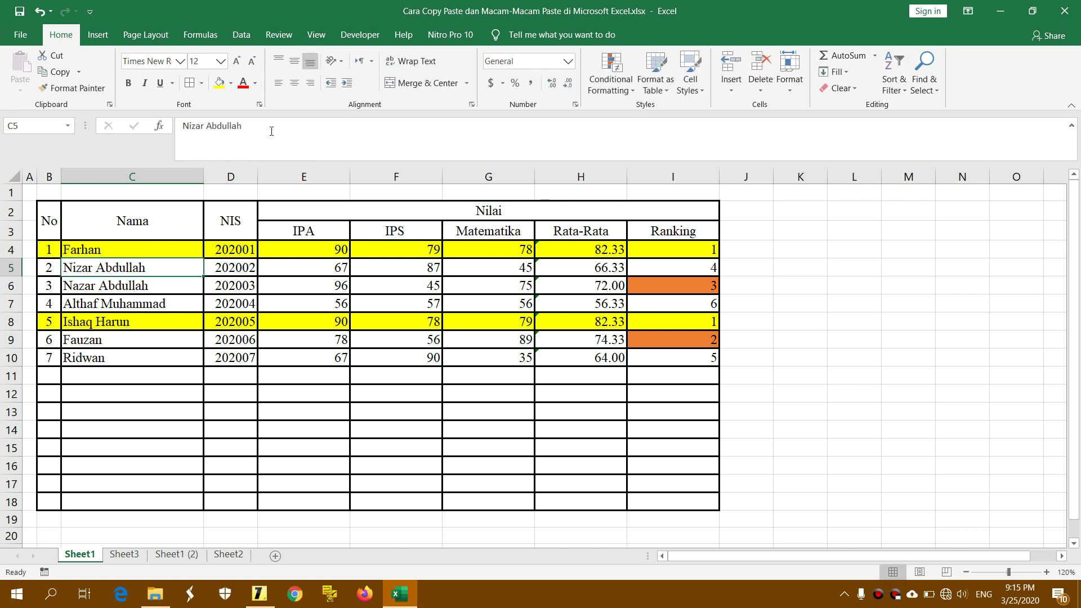
left_click(121, 555)
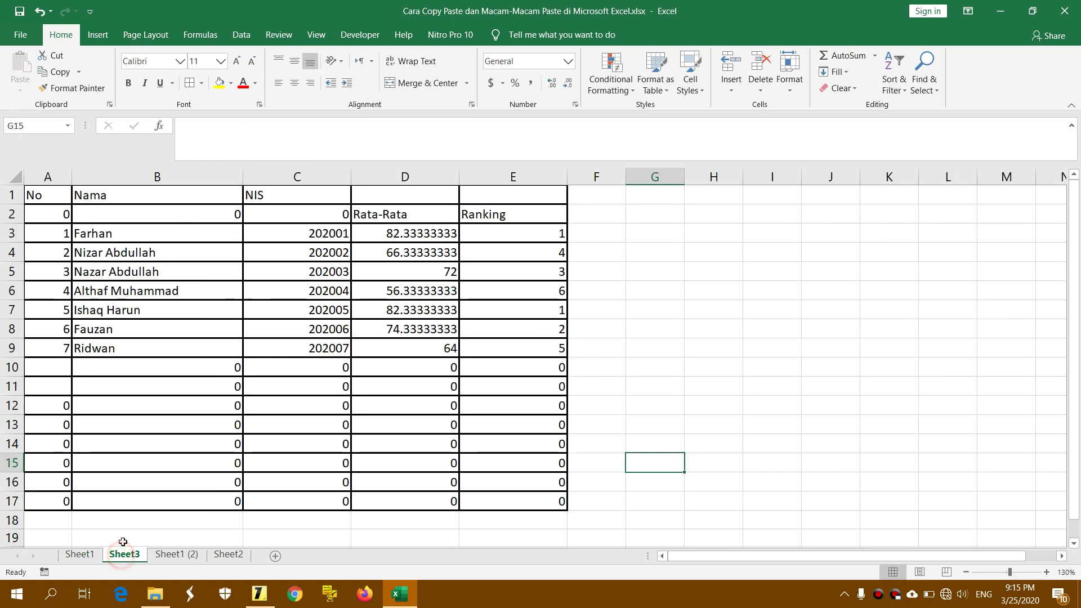
left_click(131, 236)
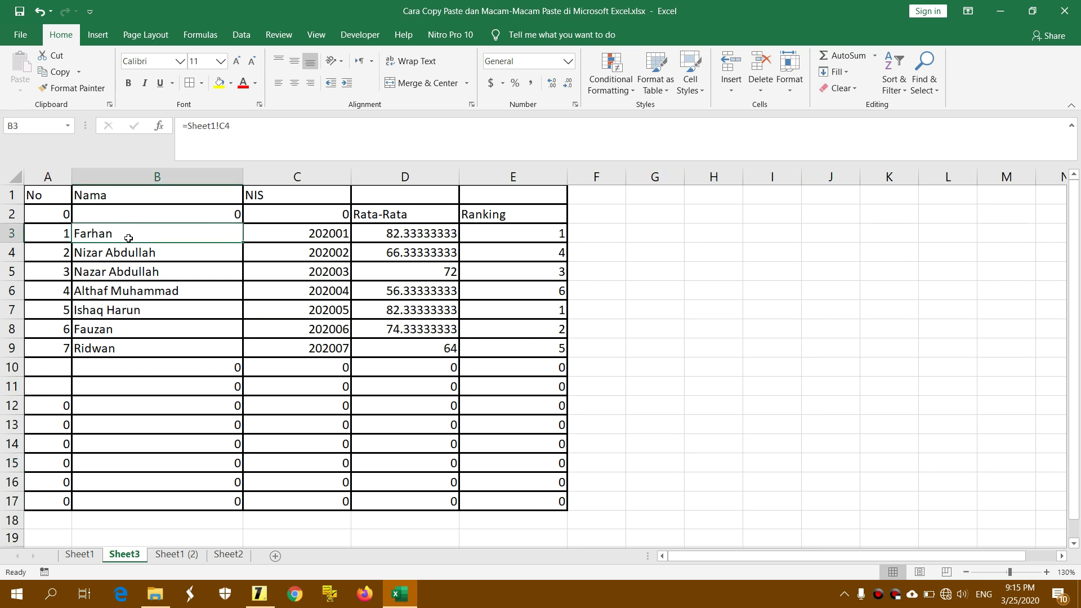
- Move back through Sheet1, Sheet1 (2) and Sheet2
left_click(79, 554)
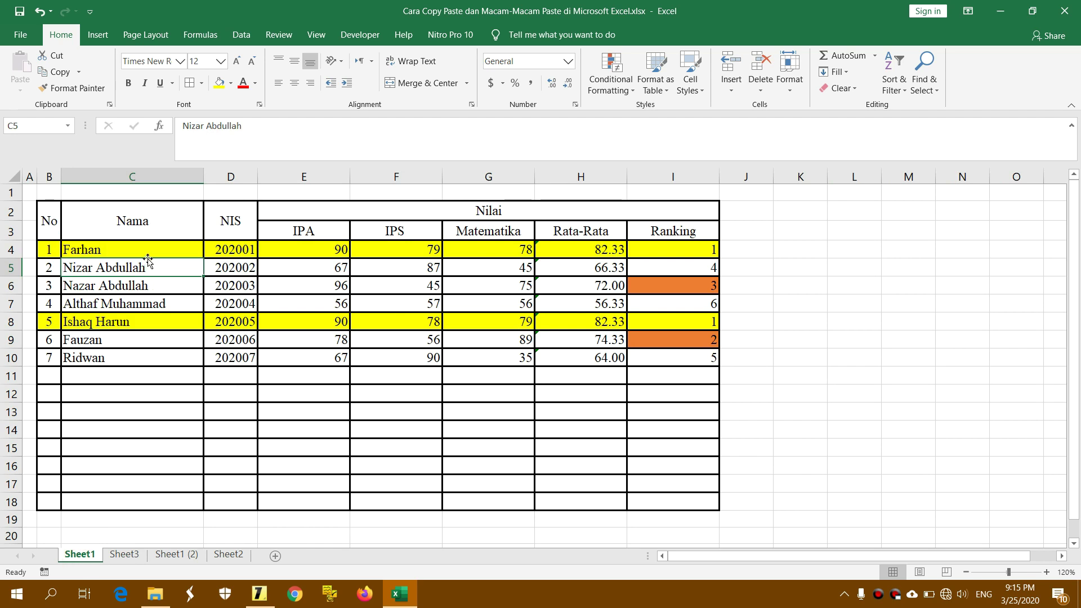
left_click(171, 556)
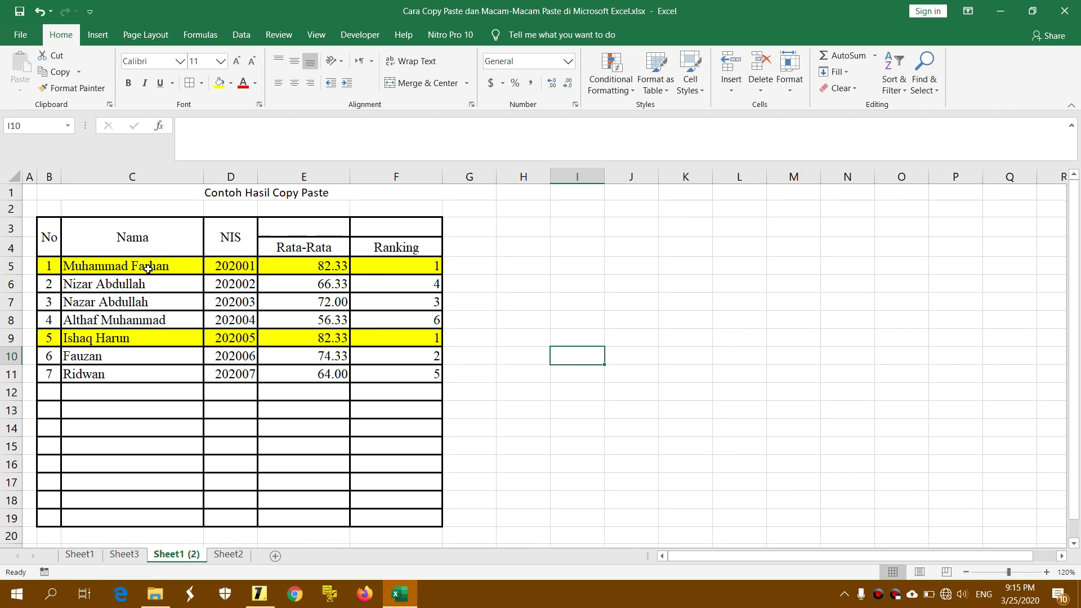
left_click(226, 556)
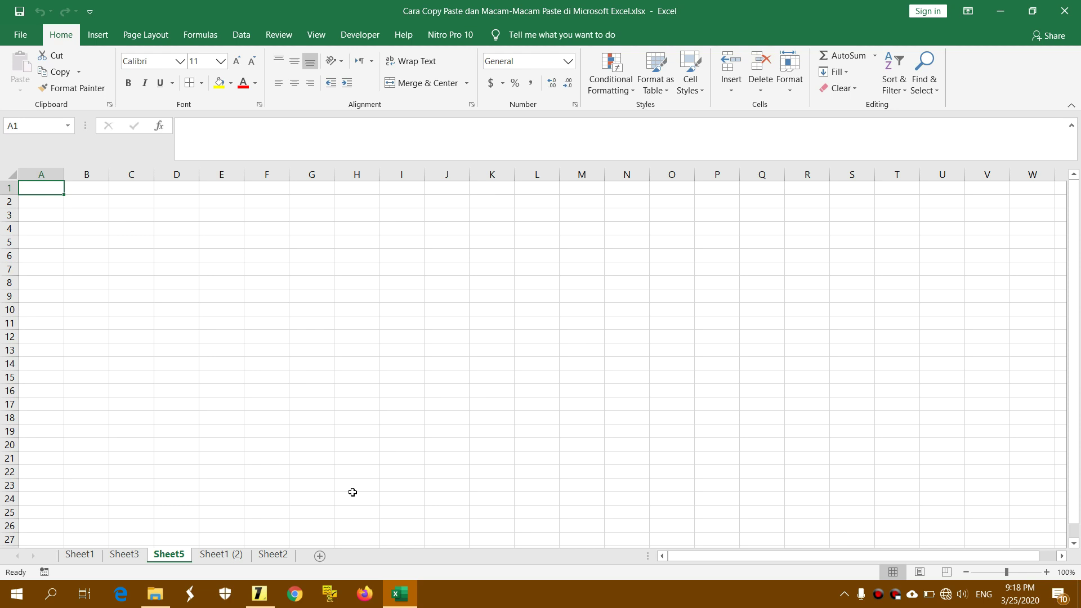
- On Sheet1, inspect the Rata-Rata formula in H4 and the Ranking header in I3
left_click(80, 554)
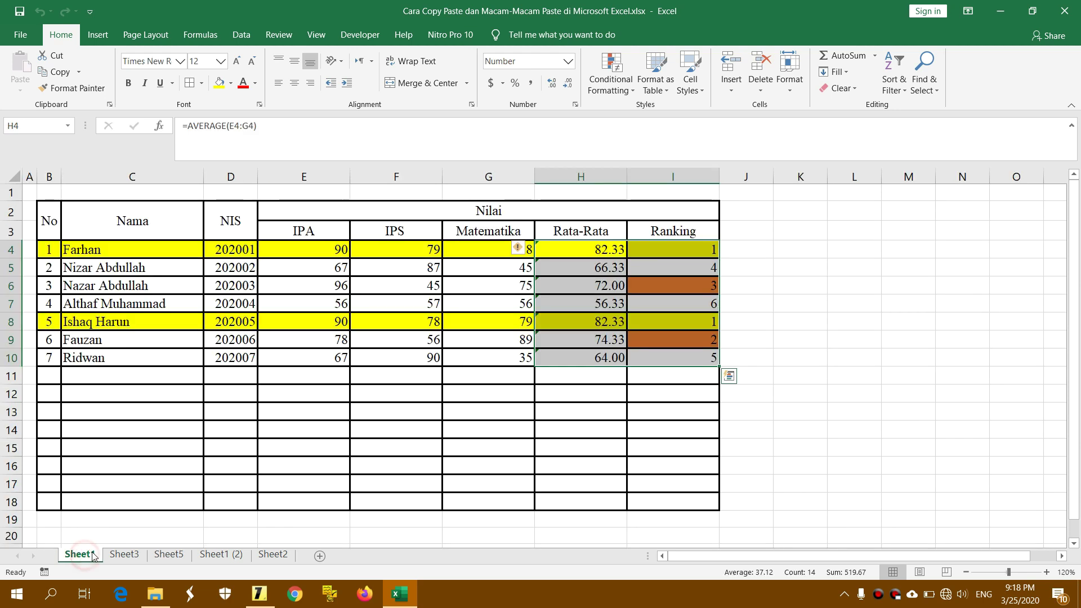
left_click(902, 295)
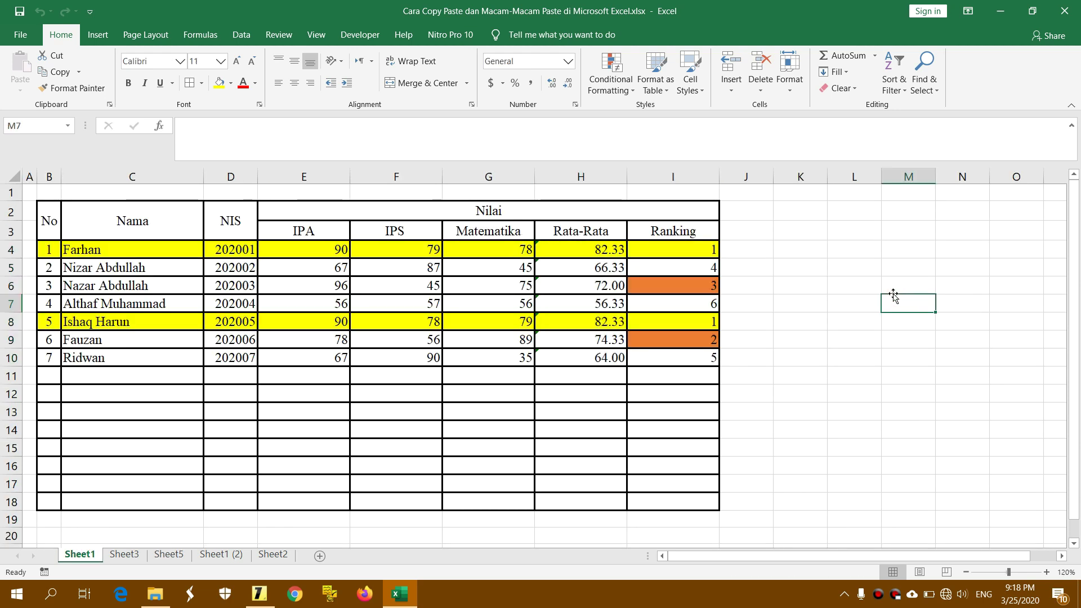
left_click(588, 250)
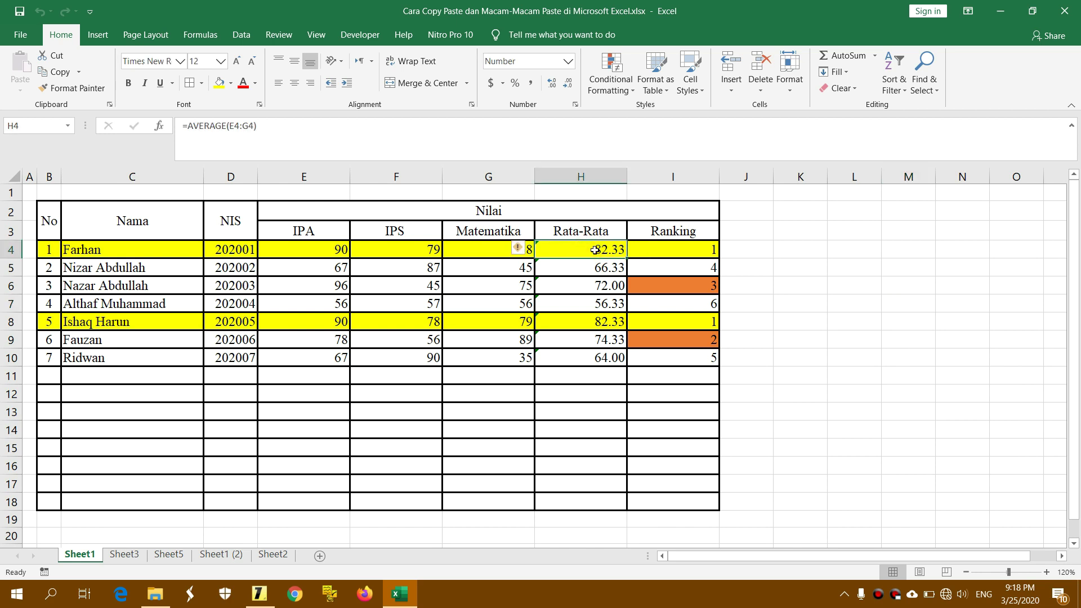
left_click(672, 232)
left_click(795, 233)
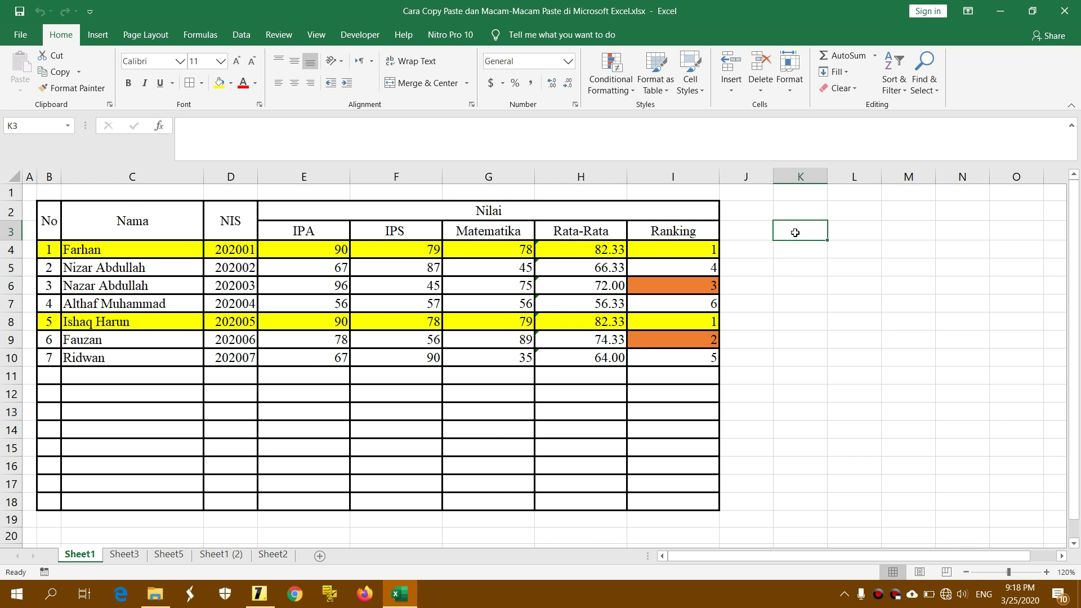
- Copy the Rata-Rata and Ranking range H3:I10 and paste it into Sheet5 at A1
left_click(575, 231)
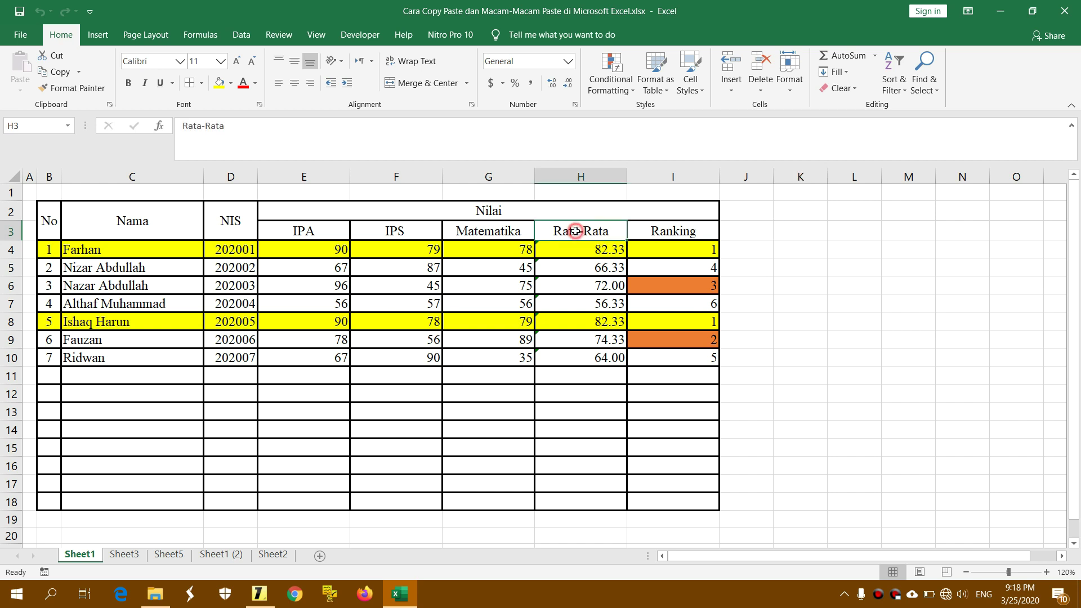
left_click_drag(575, 231, 654, 357)
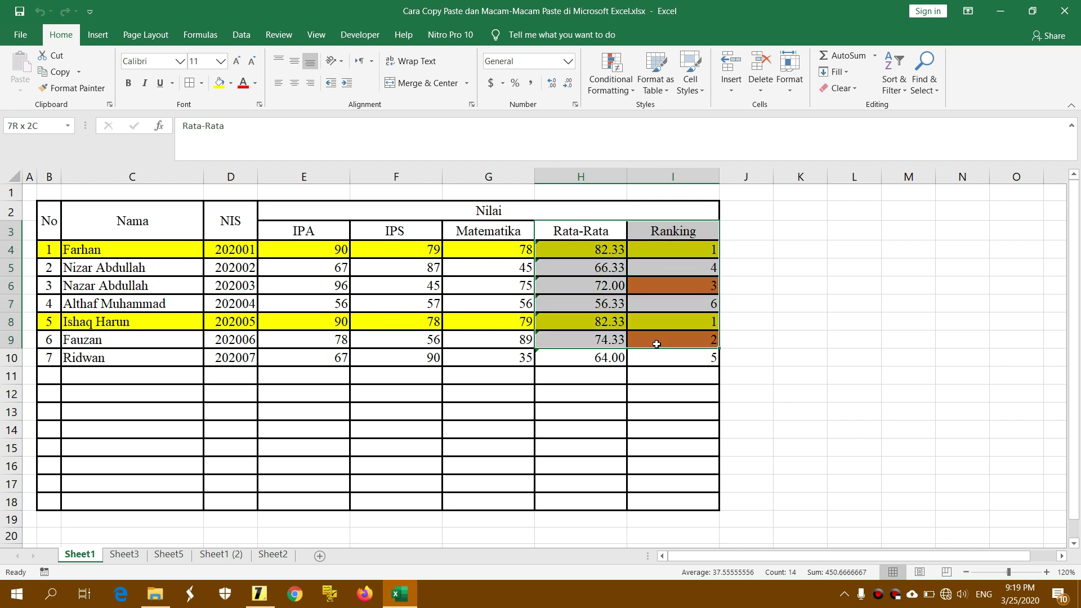
right_click(642, 310)
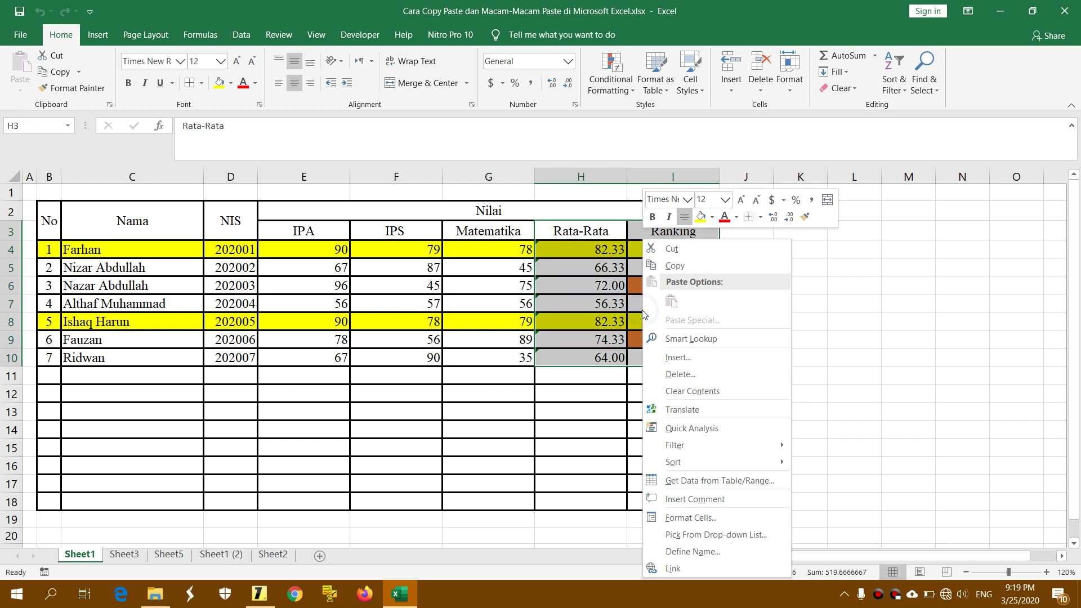
left_click(684, 272)
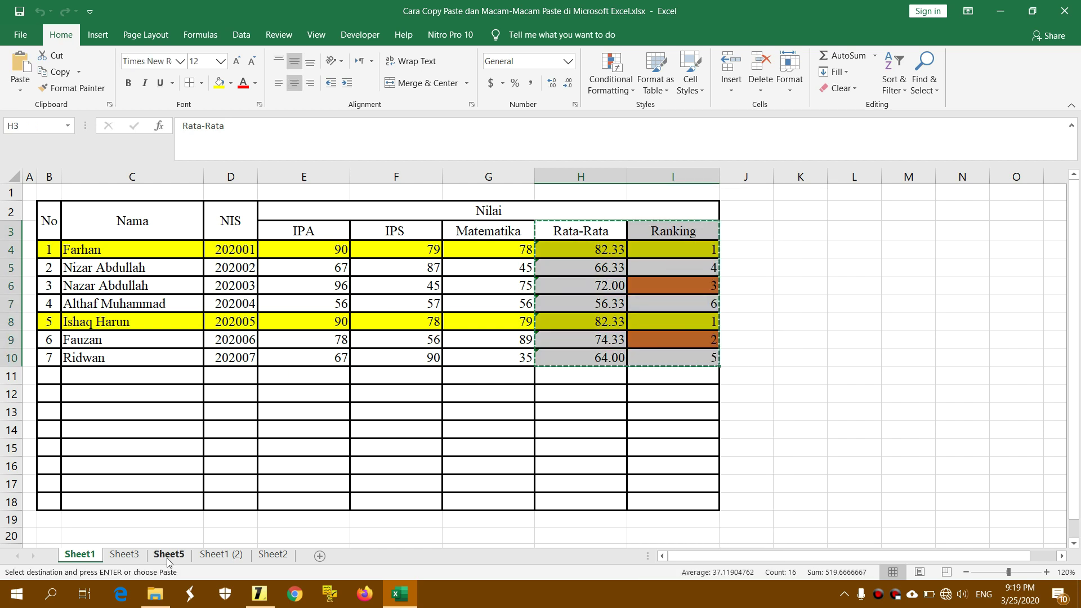
left_click(167, 558)
left_click(44, 191)
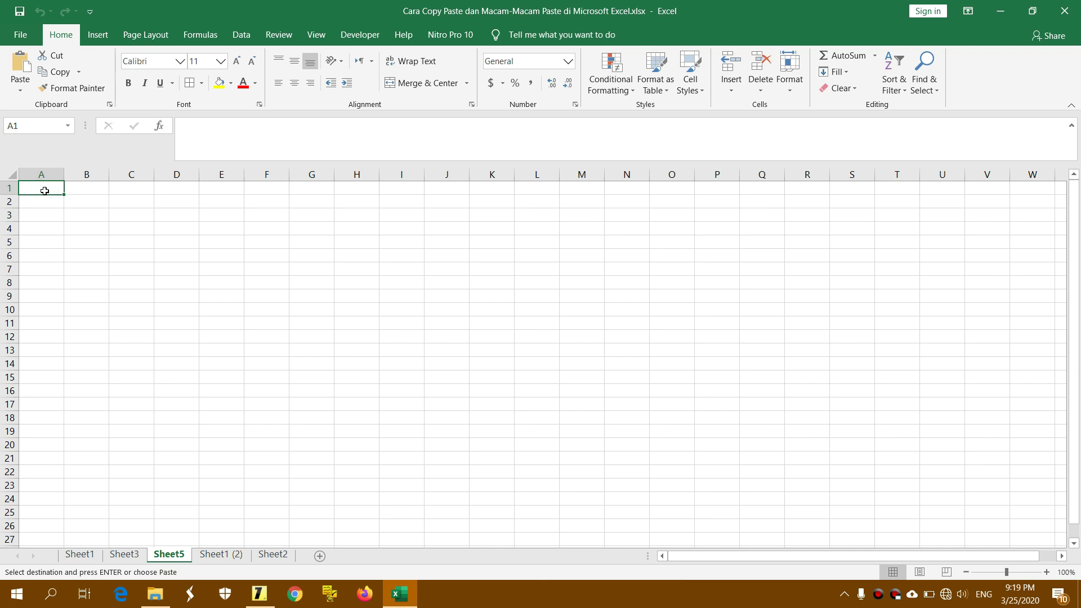
key("ctrl+v")
left_click(197, 238)
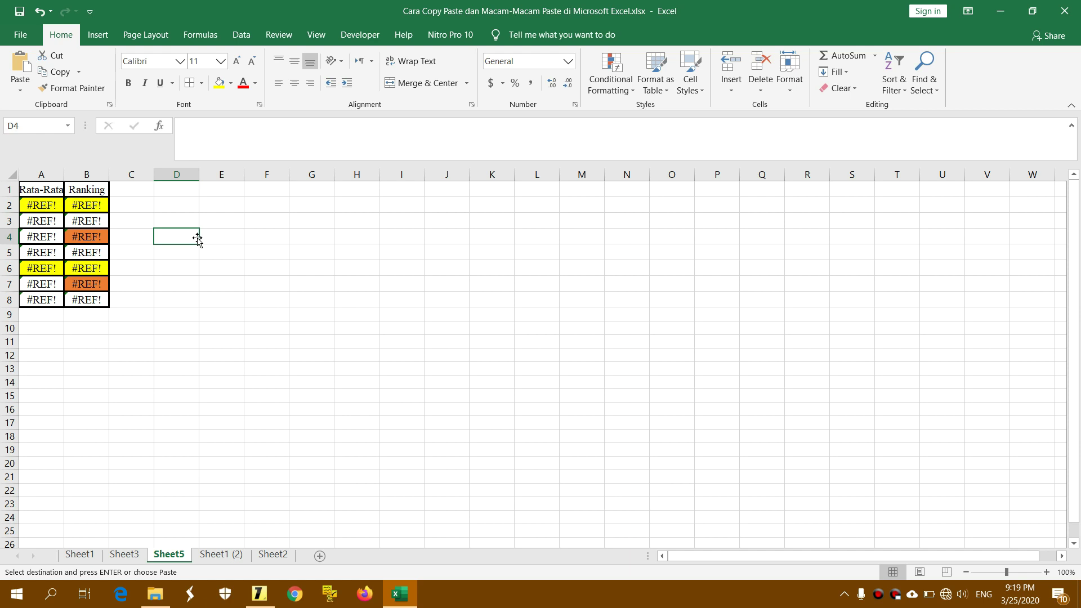
left_click_drag(197, 239, 205, 276)
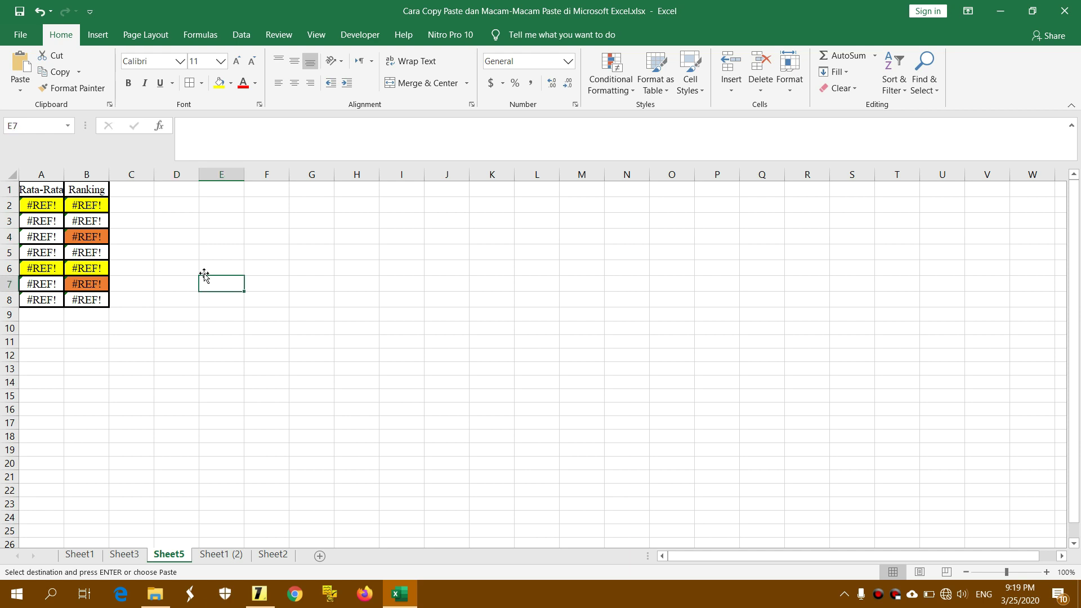
left_click(40, 192)
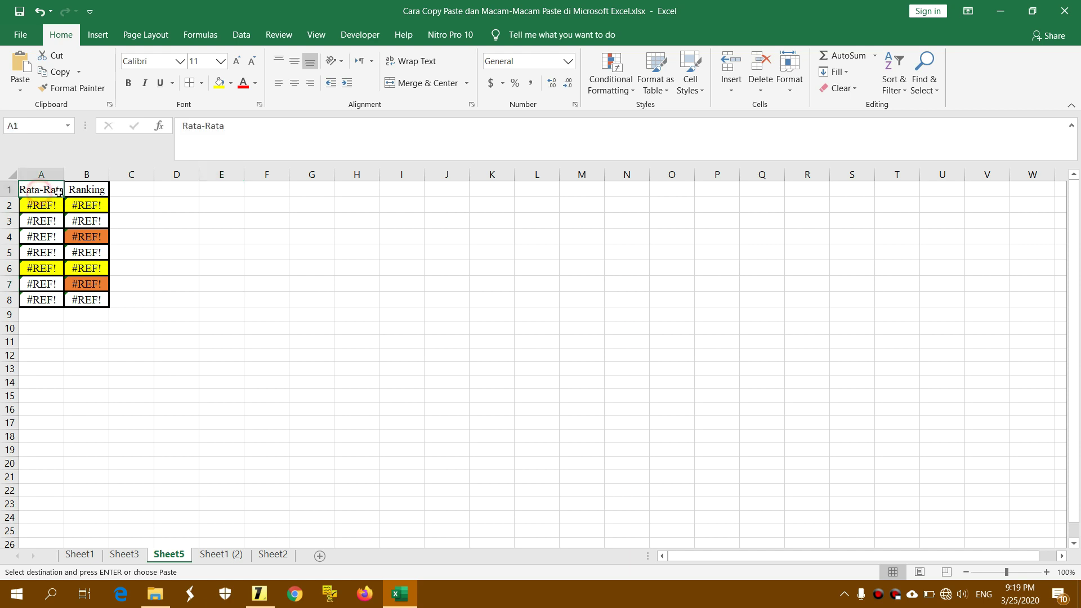
left_click_drag(58, 192, 87, 300)
key("ctrl+v")
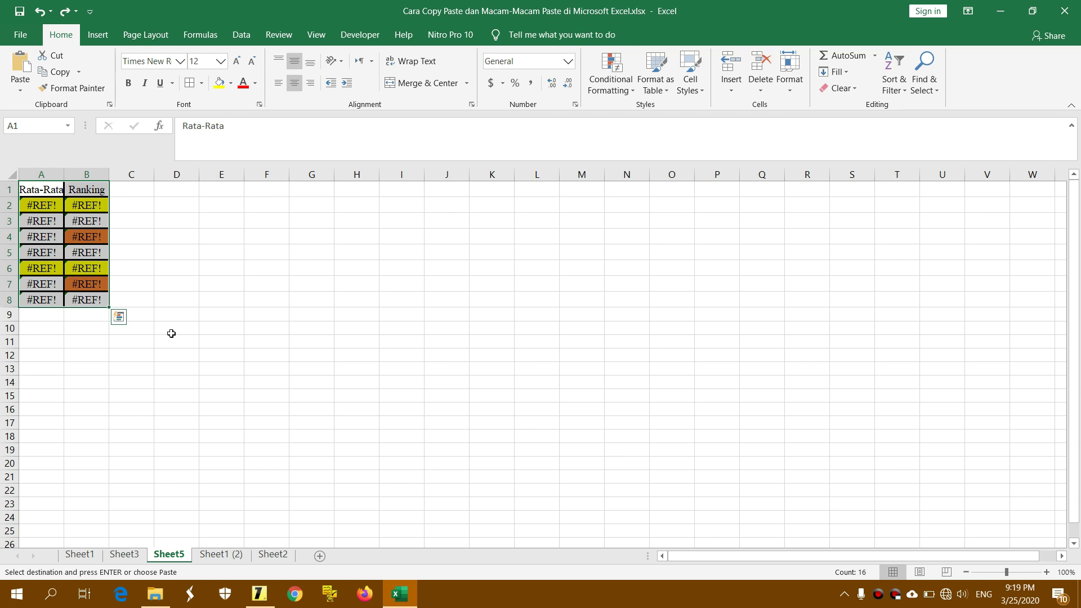
right_click(48, 218)
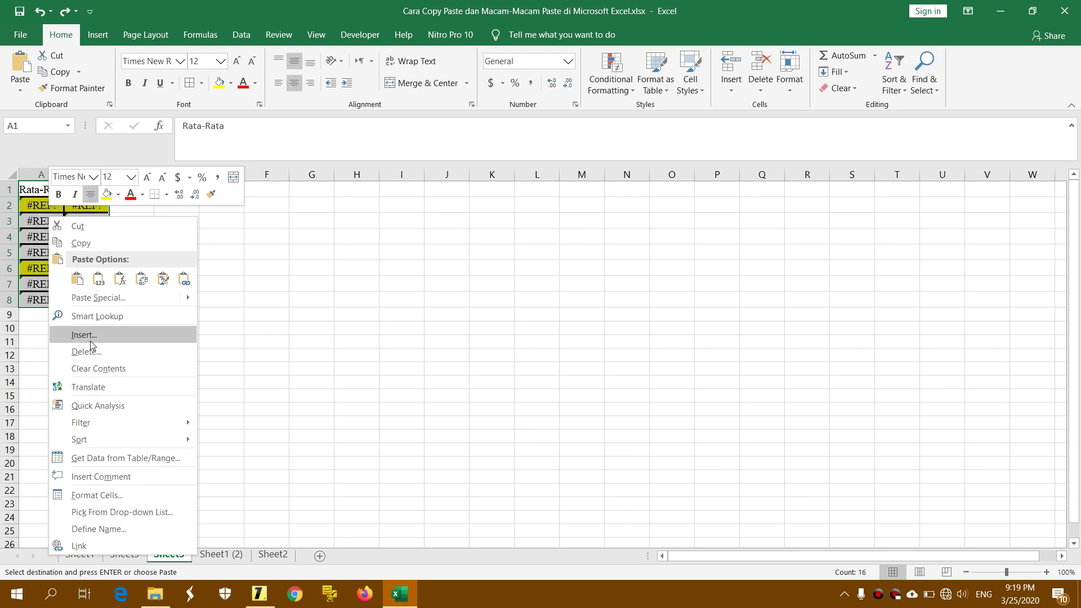
left_click(90, 351)
- Confirm clearing Sheet5's A1:B8 contents and go back to Sheet1
left_click(65, 391)
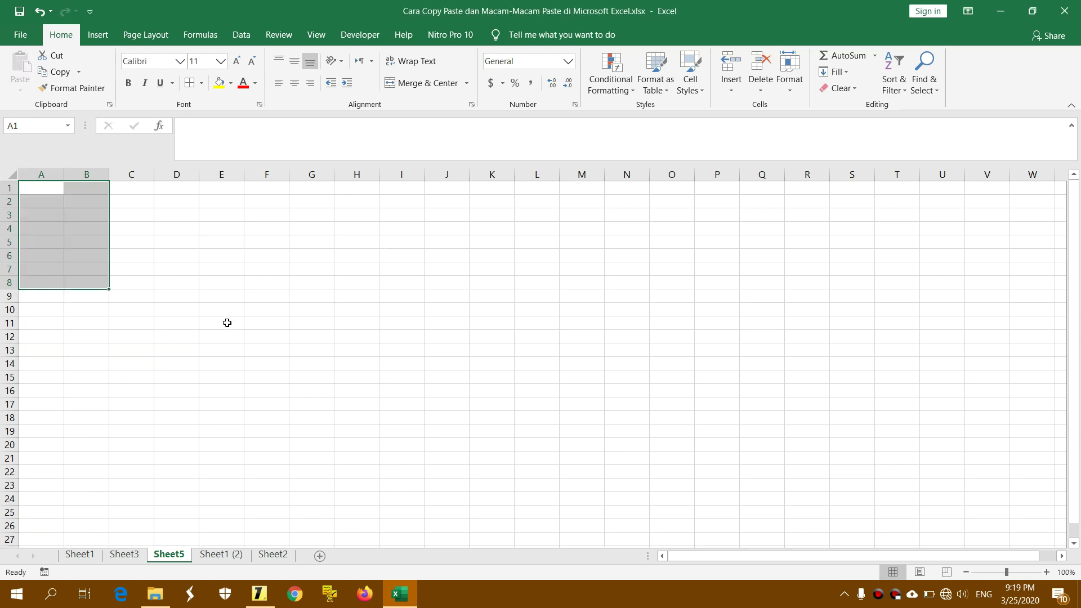
left_click(227, 323)
left_click(80, 554)
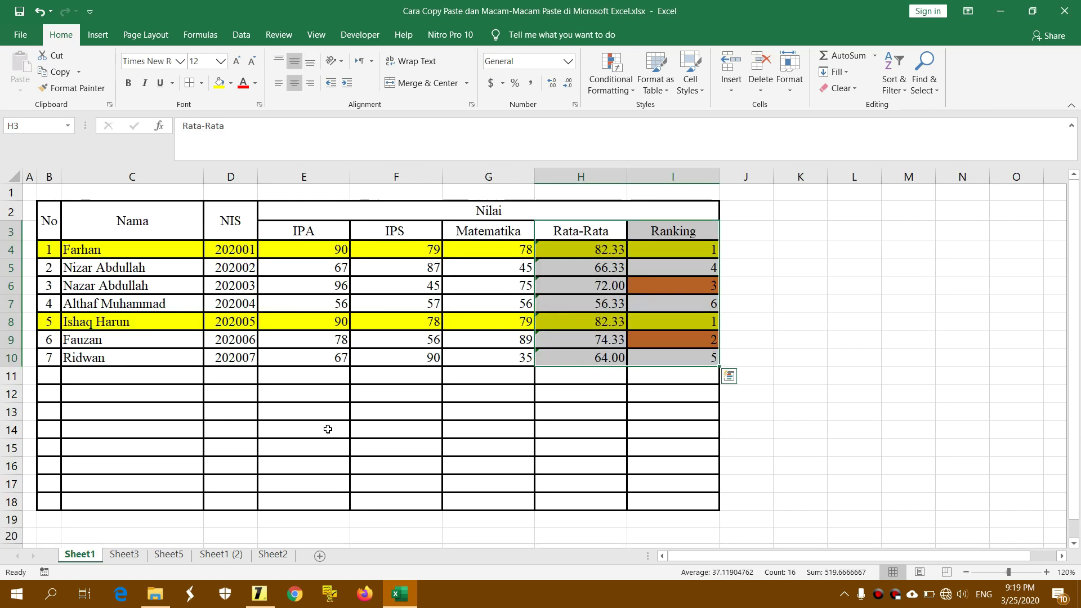
left_click(786, 306)
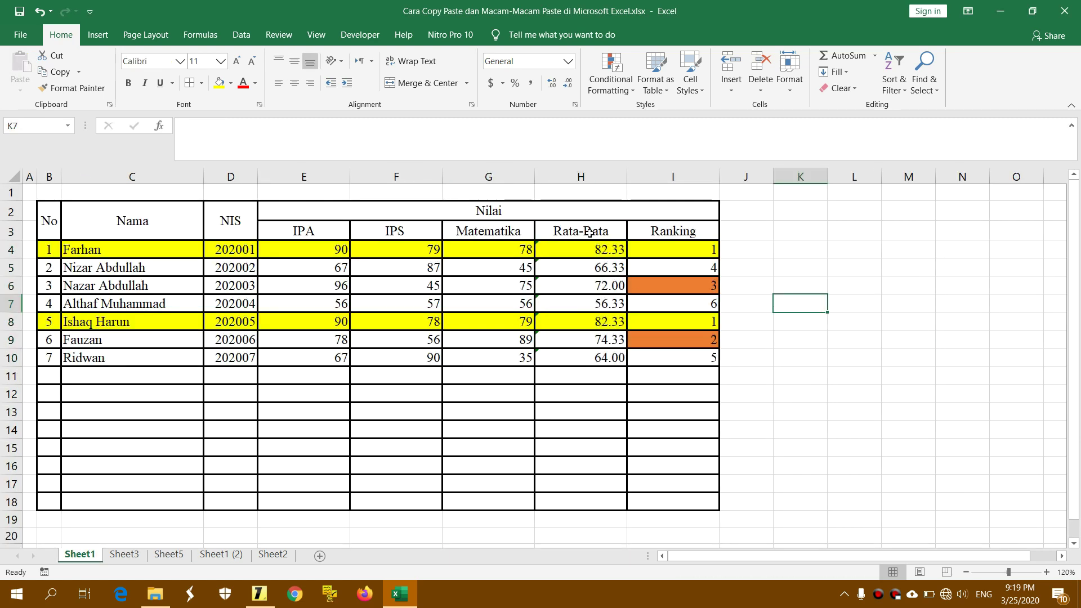
- Copy H3:I10 again and pick cell A1 on Sheet5 as the destination
mouse_move(590, 232)
left_mouse_down()
mouse_move(654, 306)
mouse_move(653, 362)
left_mouse_up()
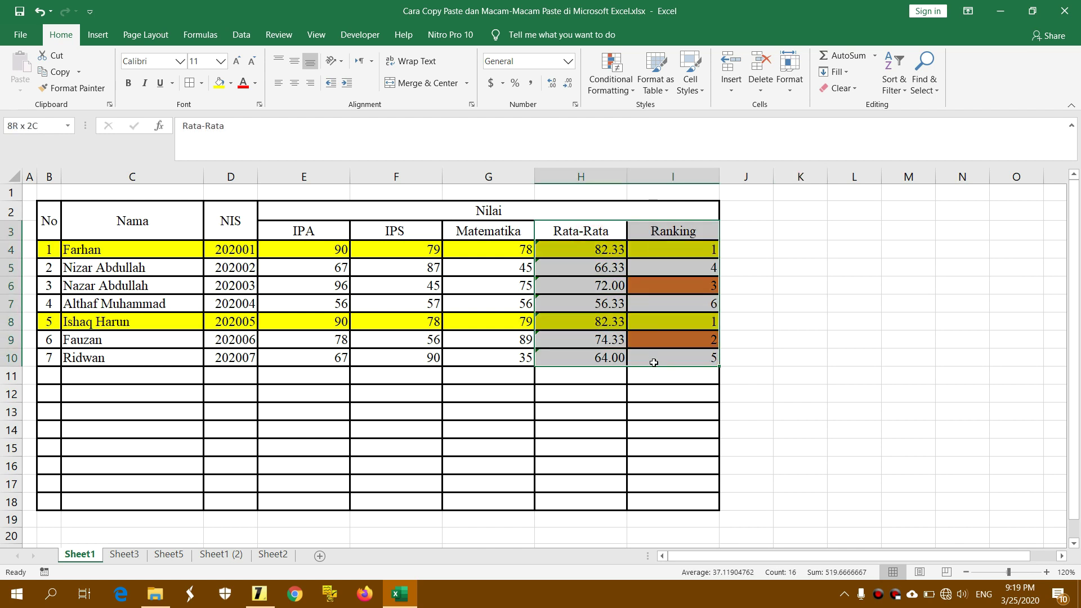
right_click(652, 330)
left_click(683, 265)
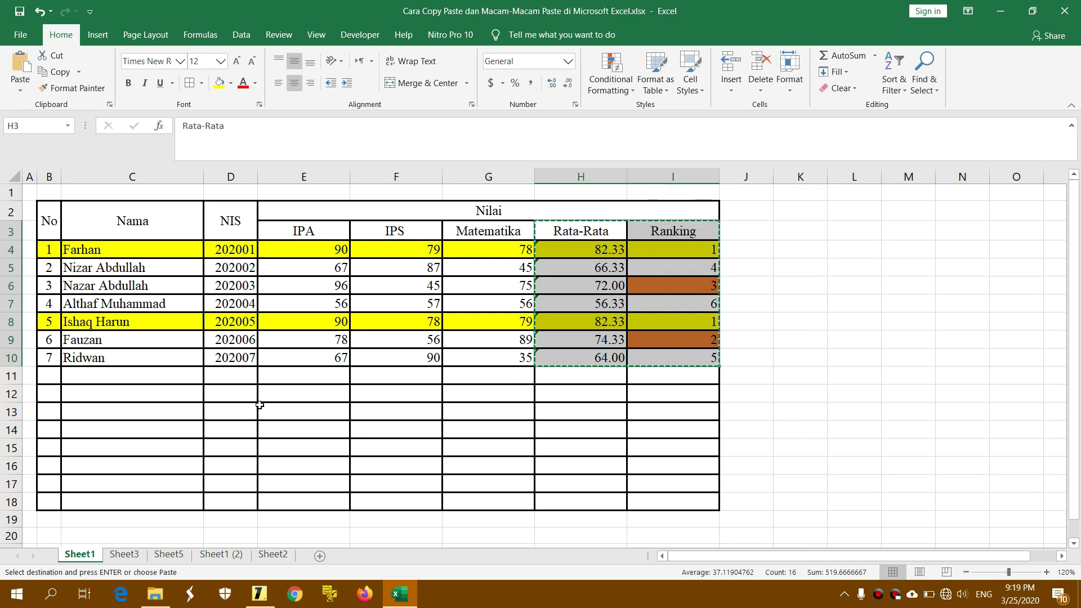
left_click(169, 555)
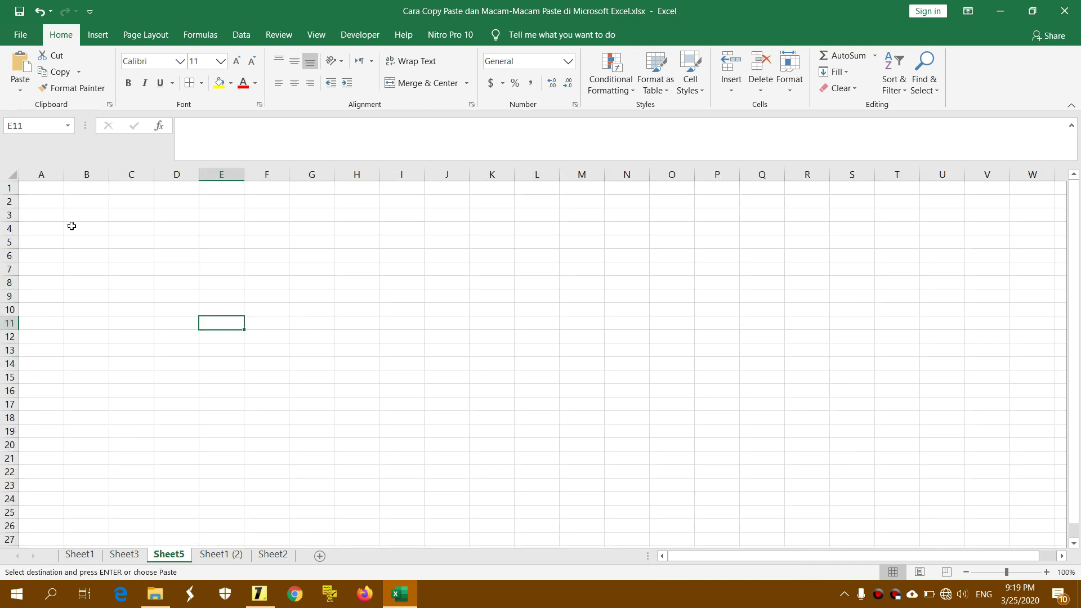
left_click(51, 190)
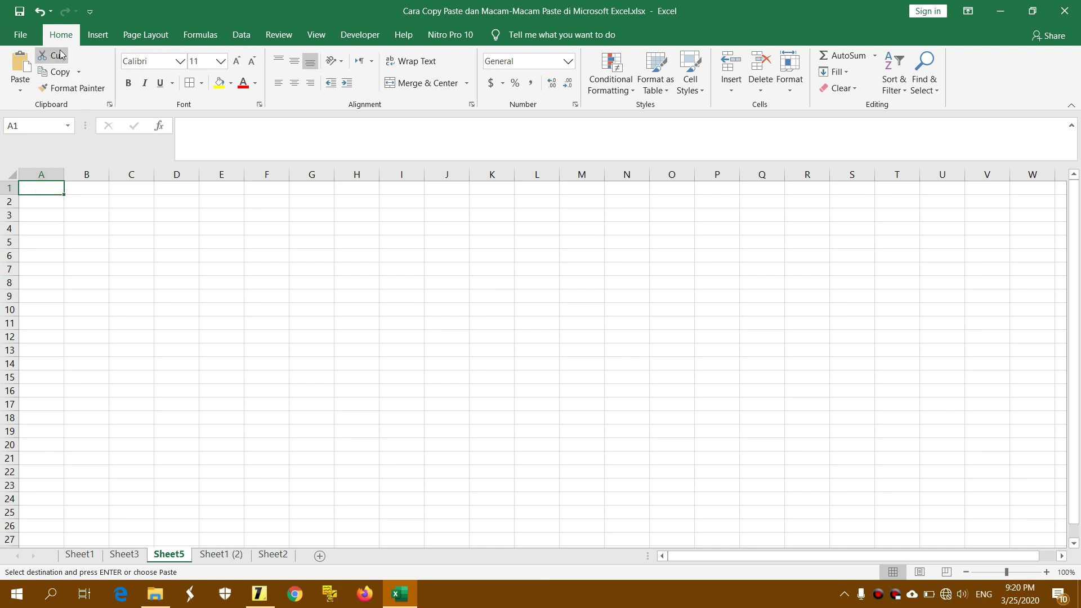
- Paste at A1 with Values & Source Formatting, giving averages like 82.33 and ranks 1–6
left_click(23, 94)
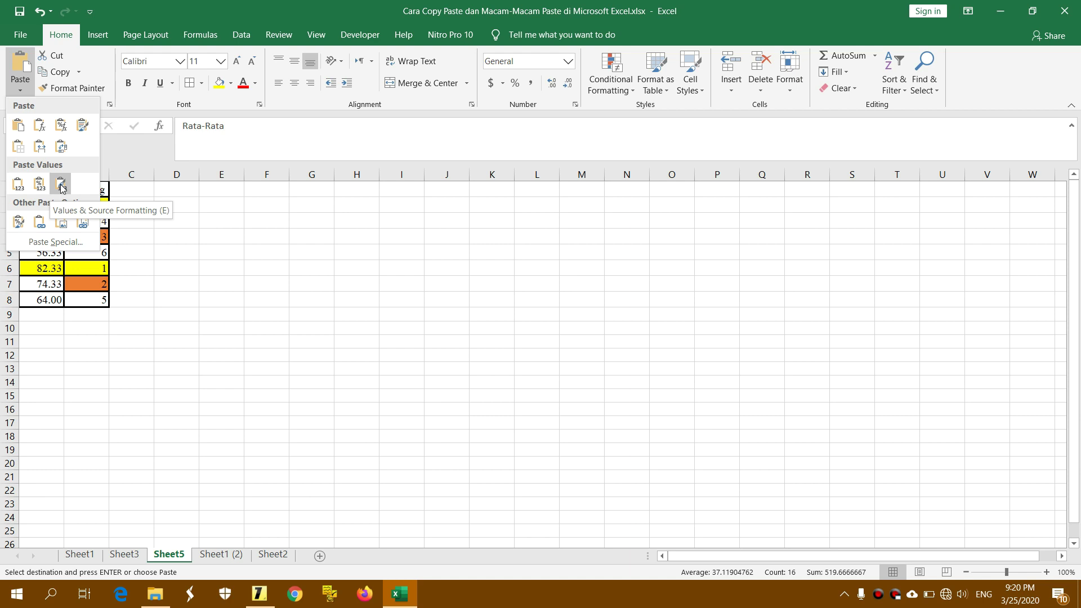
left_click(62, 187)
left_click(150, 203)
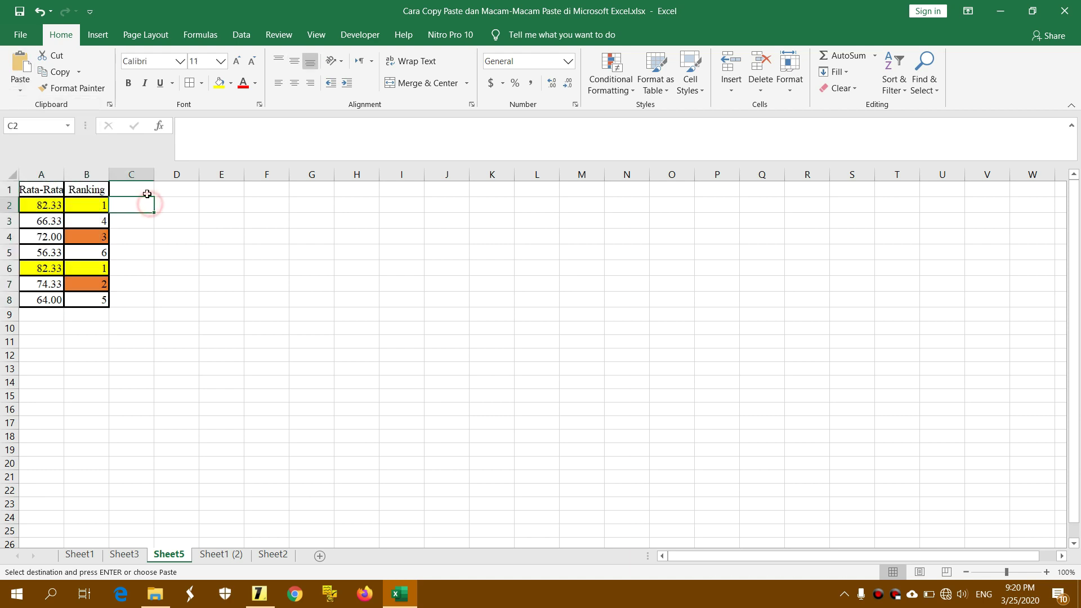
left_click(201, 190)
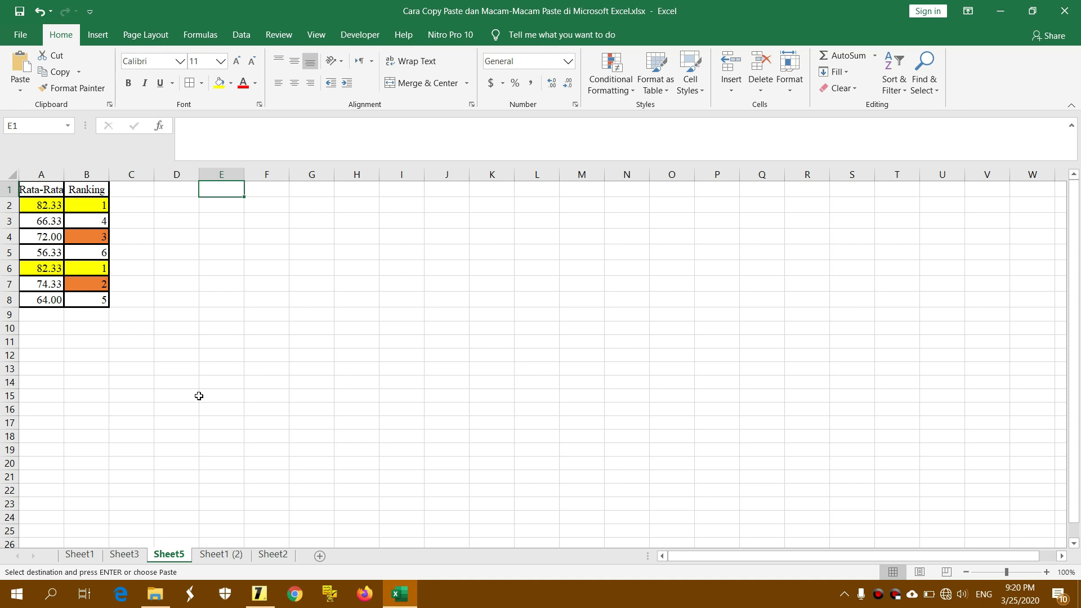
- Copy the Rata-Rata and Ranking range from Sheet1's grades table once more
left_click(79, 554)
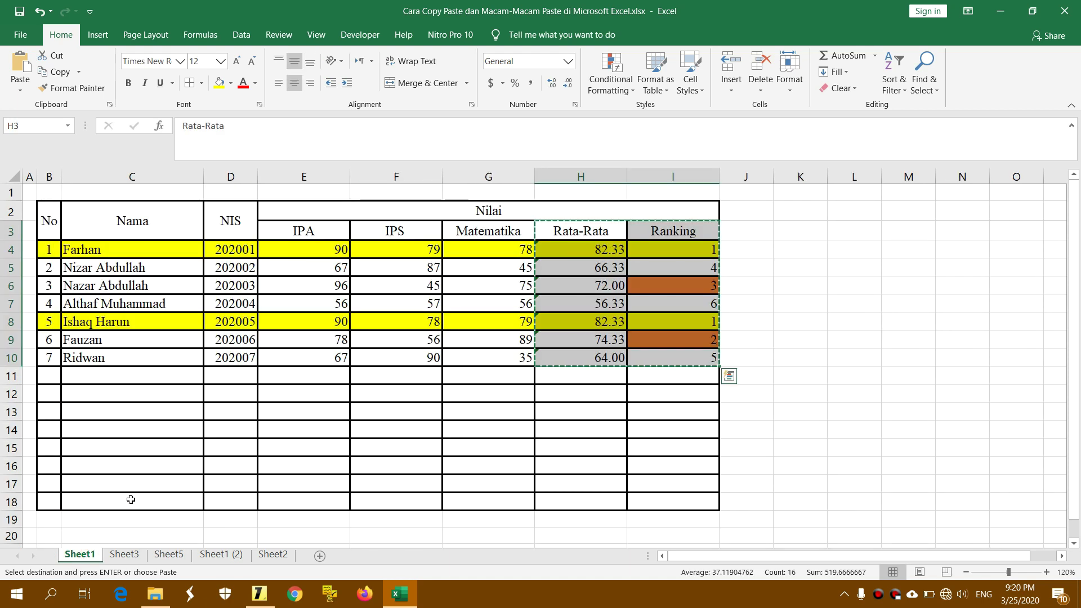
left_click(765, 303)
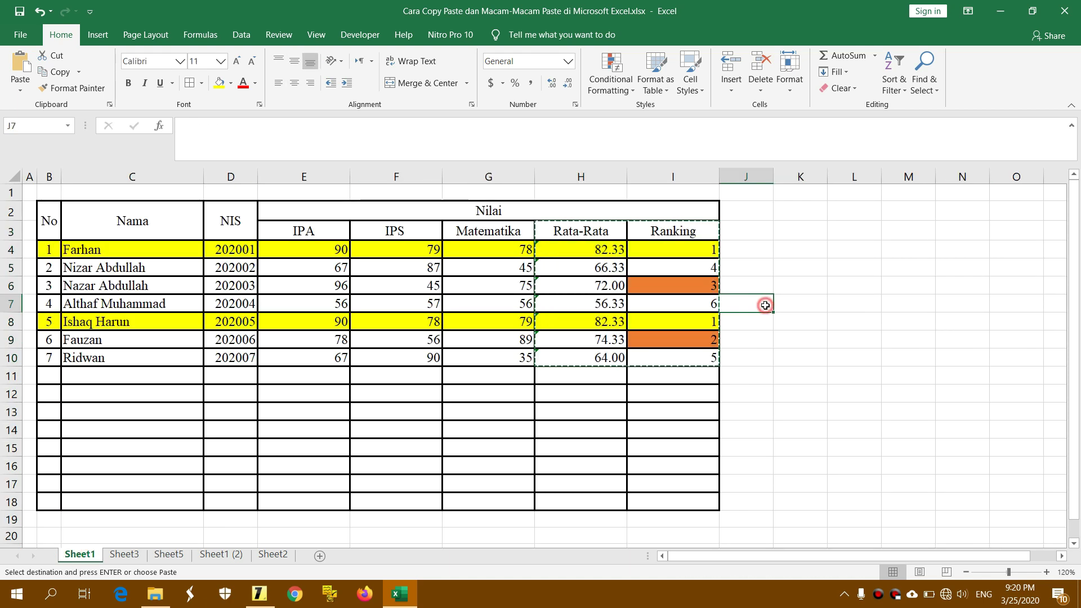
left_click(798, 299)
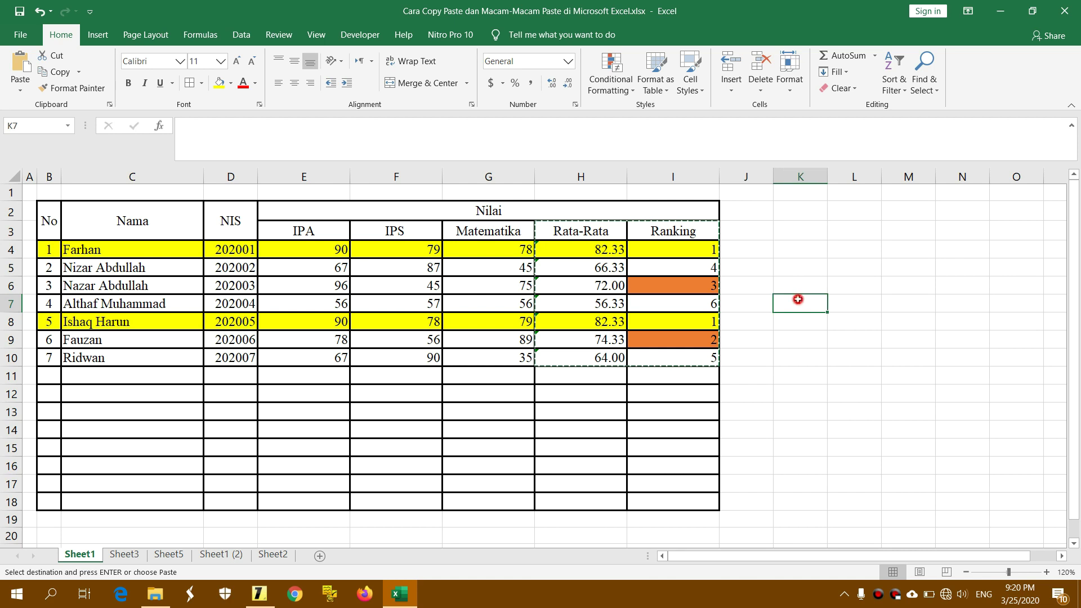
left_click(761, 275)
left_click(754, 249)
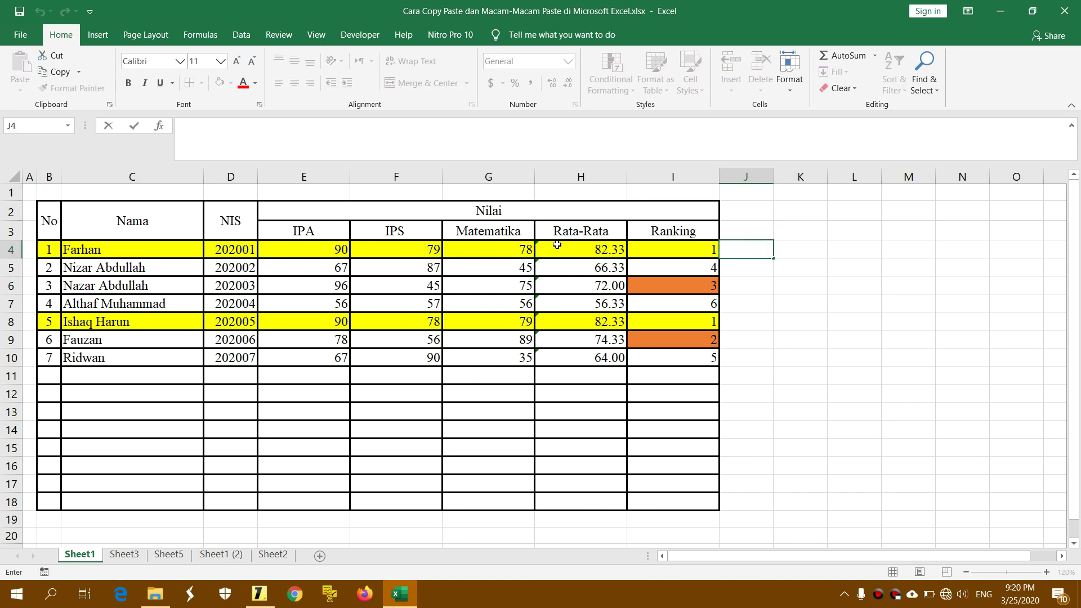
mouse_move(563, 232)
left_mouse_down()
mouse_move(637, 251)
mouse_move(668, 328)
mouse_move(659, 352)
left_mouse_up()
right_click(633, 332)
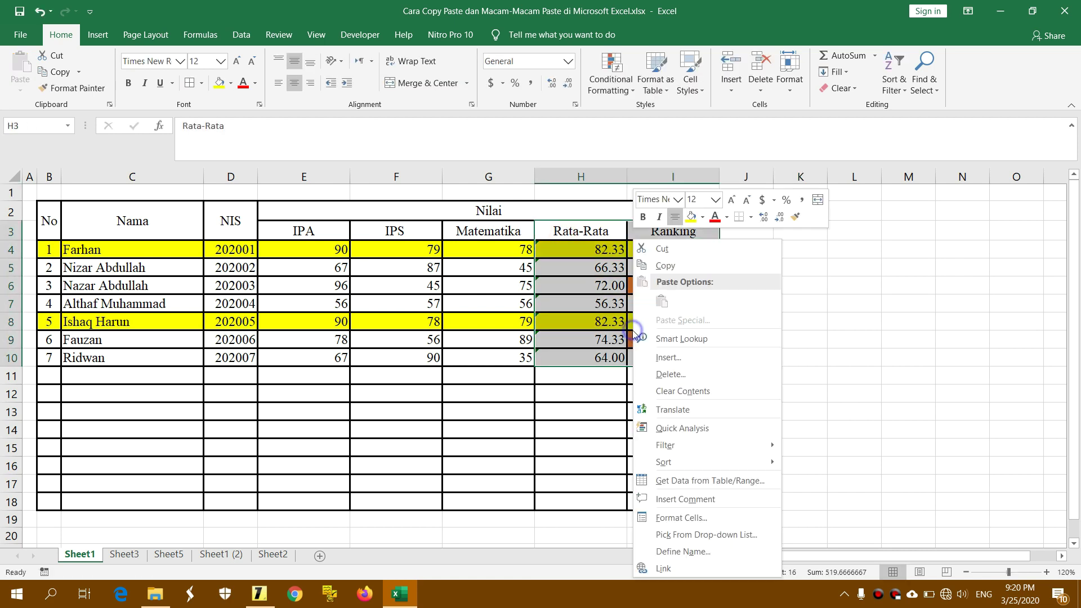
left_click(675, 261)
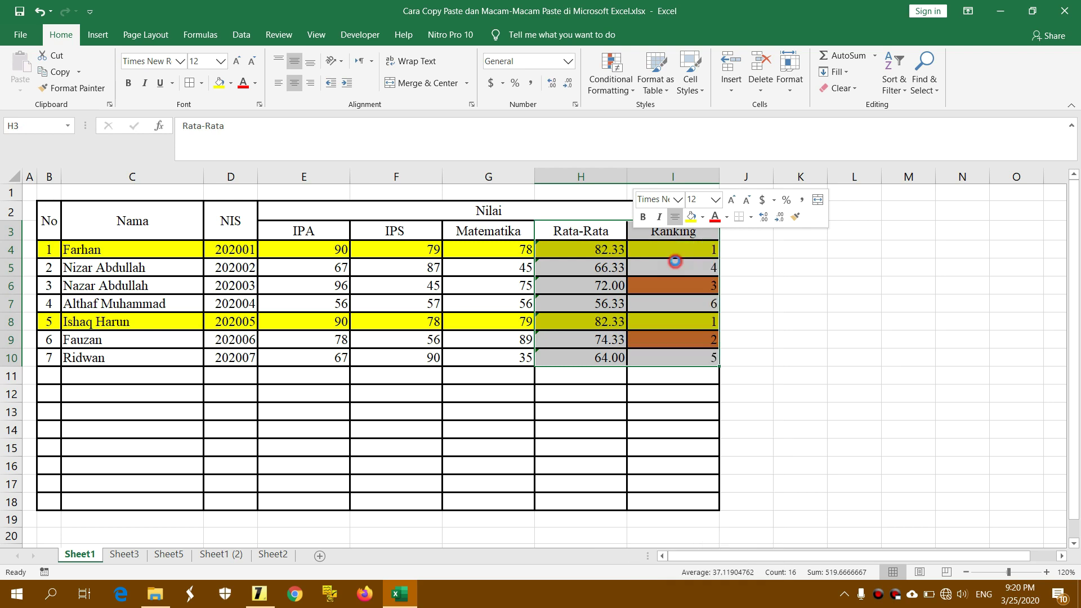
- Paste it as a link into Sheet5 at E2:F9, then return to Sheet1
left_click(169, 554)
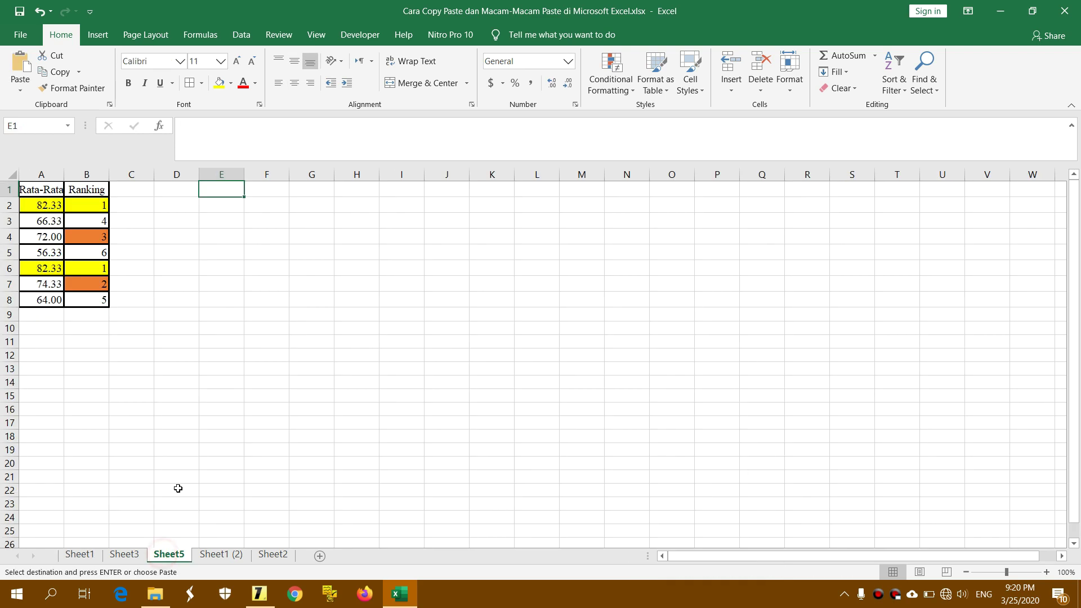
left_click(212, 204)
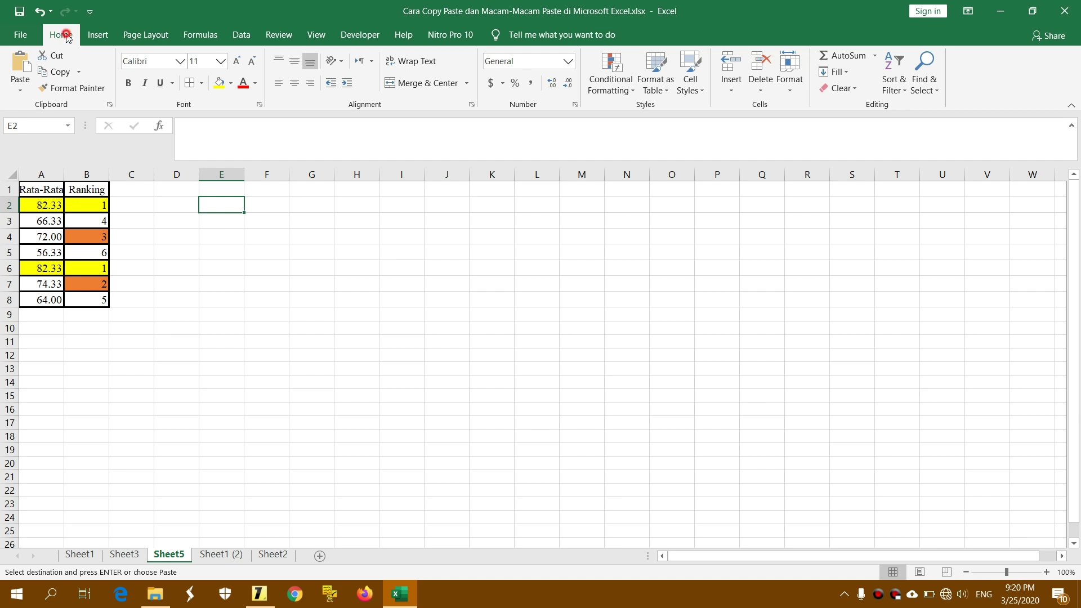
left_click(19, 90)
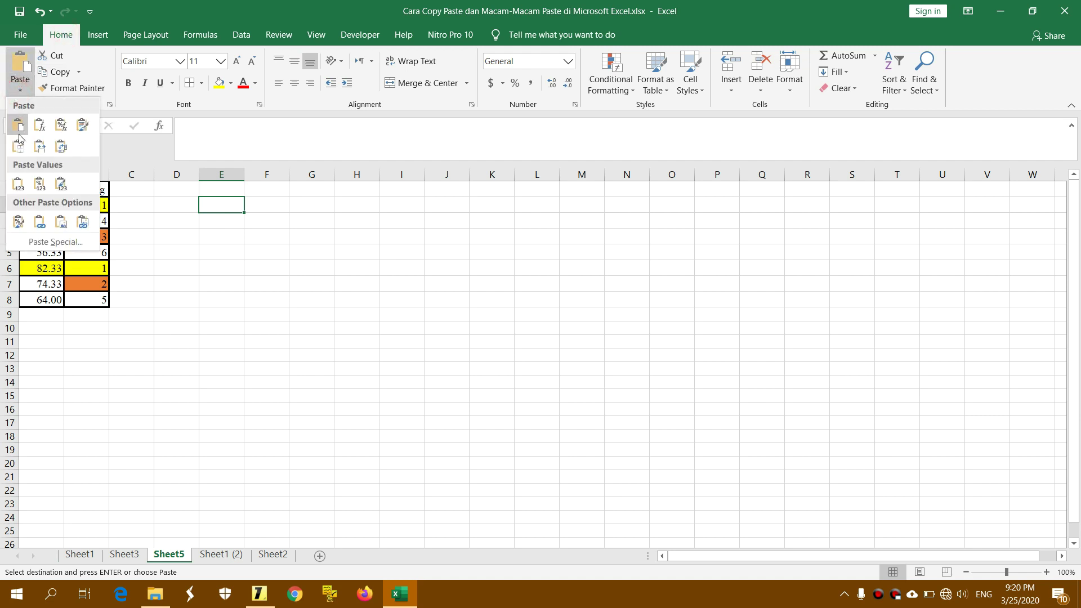
left_click(41, 225)
left_click(397, 222)
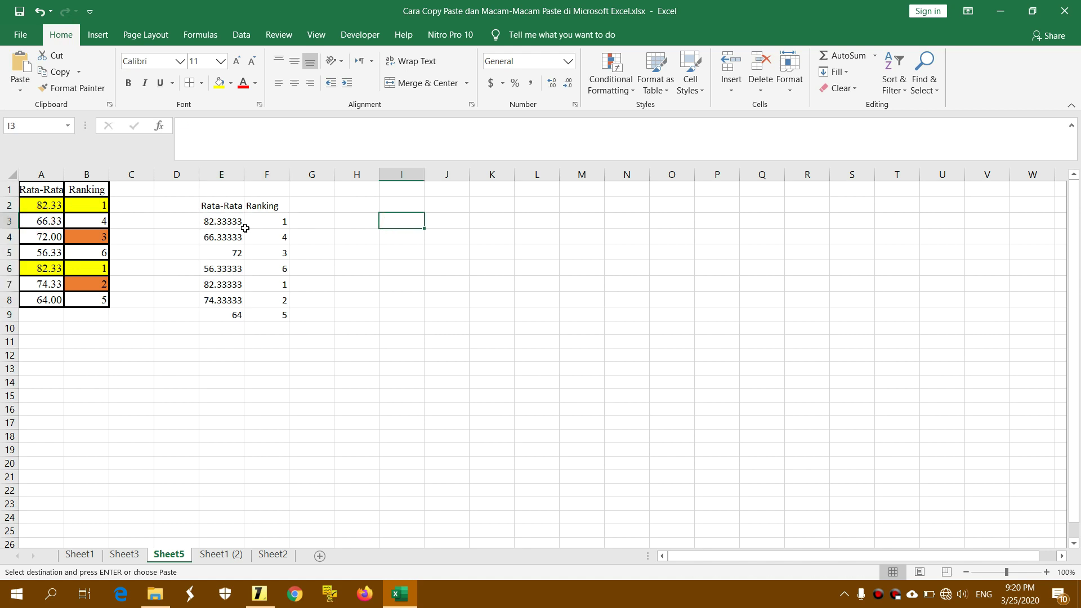
left_click(79, 554)
left_click(780, 250)
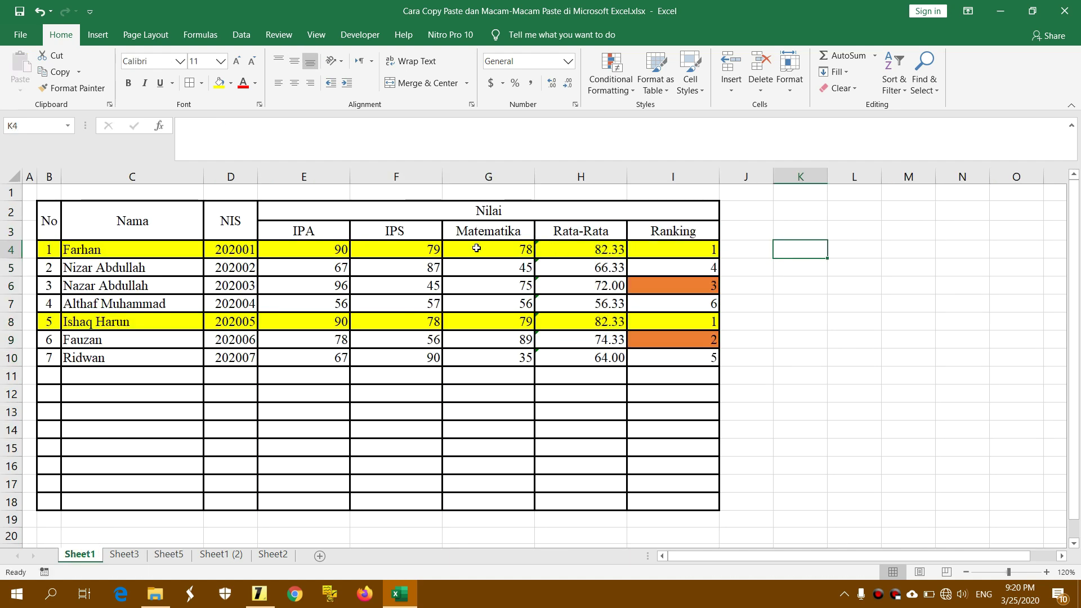
- Change the first student's IPA score in Sheet1 cell E4 to 69
left_click(326, 247)
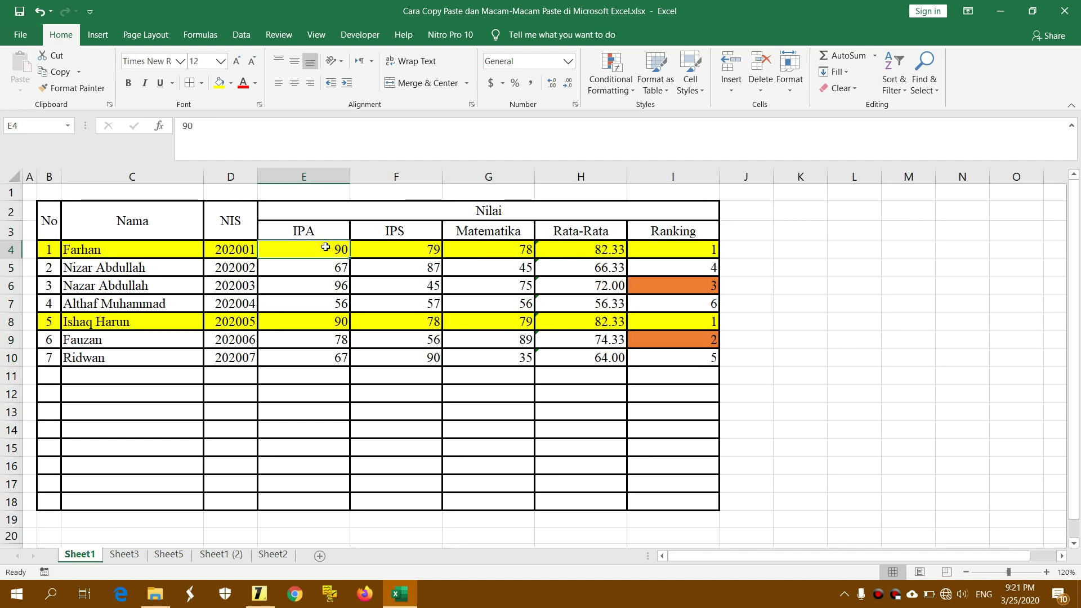
type("69")
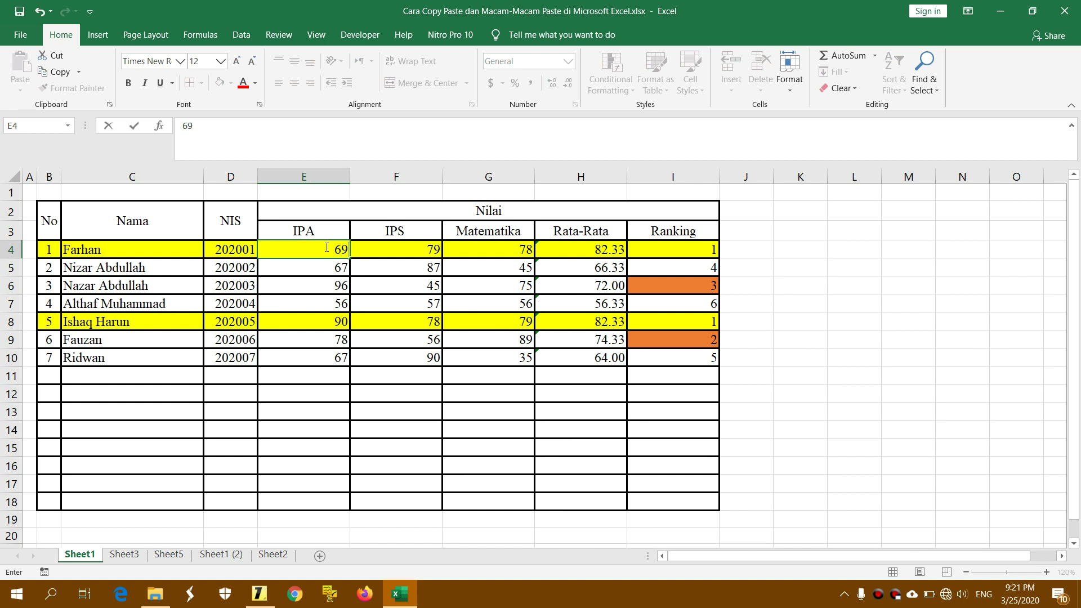
key("Return")
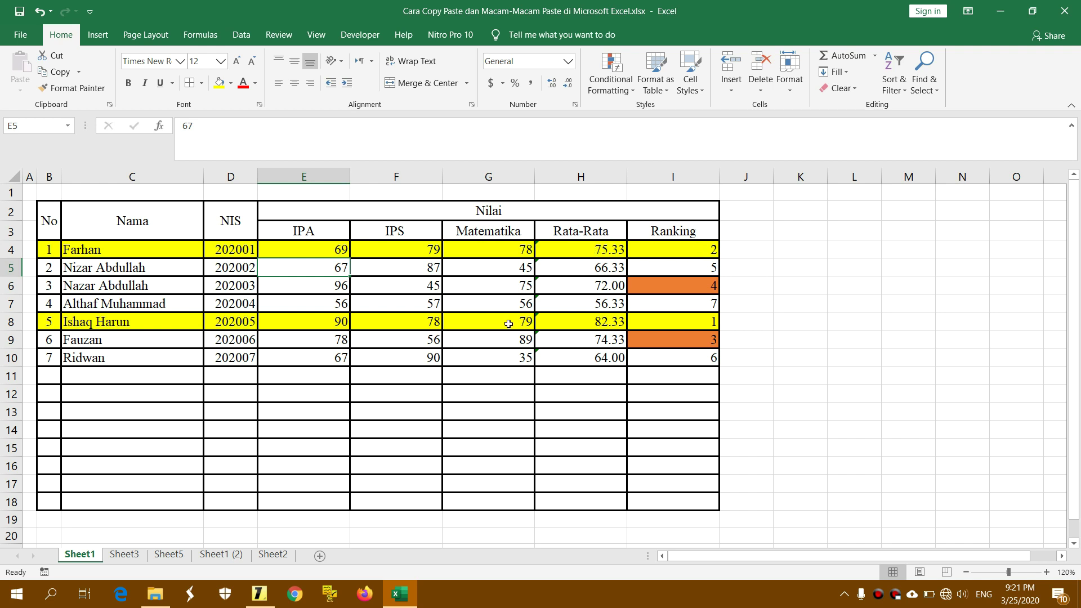
- Compare Sheet5's linked Ranking formulas and values against Sheet1, confirming the first average shows 75.33
left_click(169, 554)
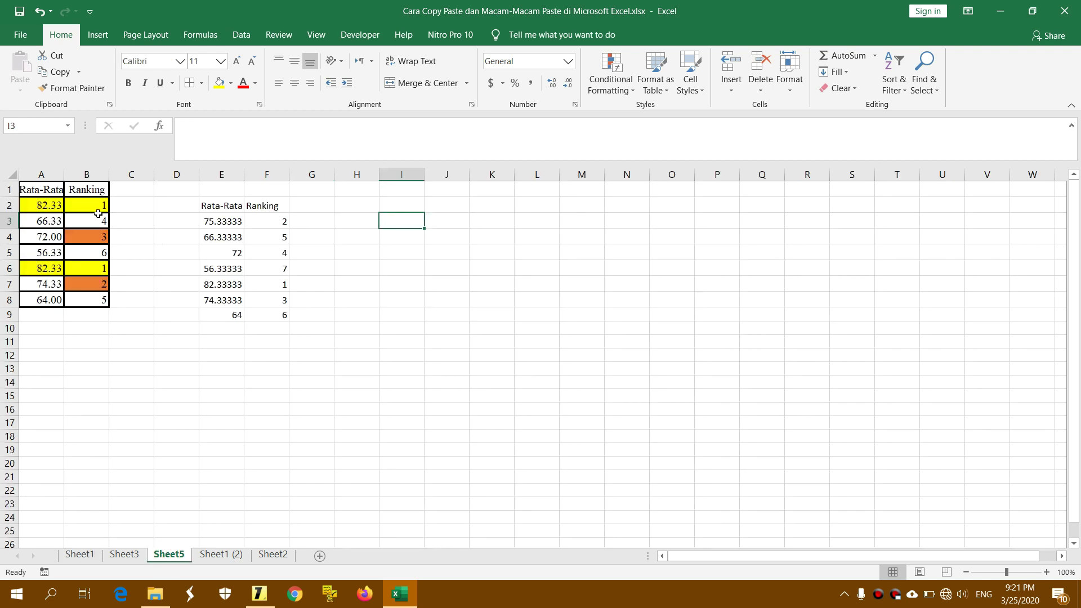
left_click(234, 220)
left_click(275, 222)
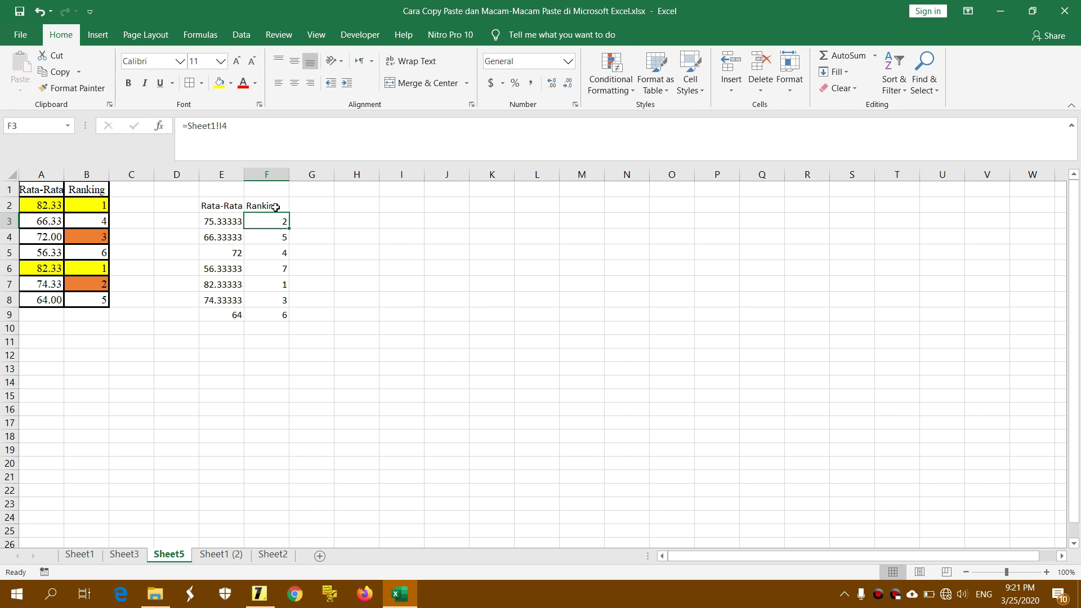
left_click(79, 554)
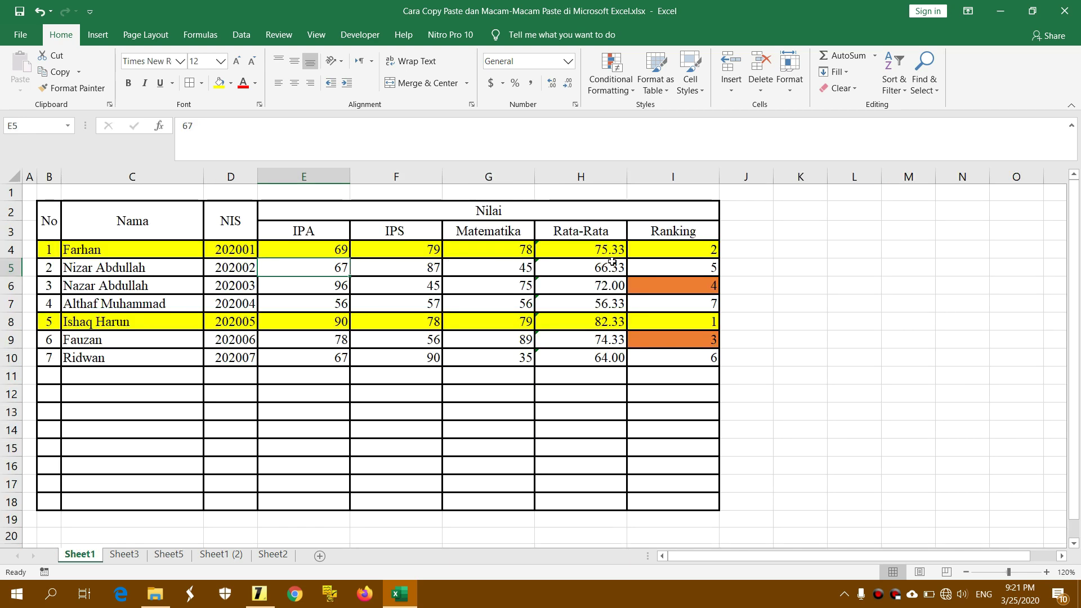
left_click(169, 555)
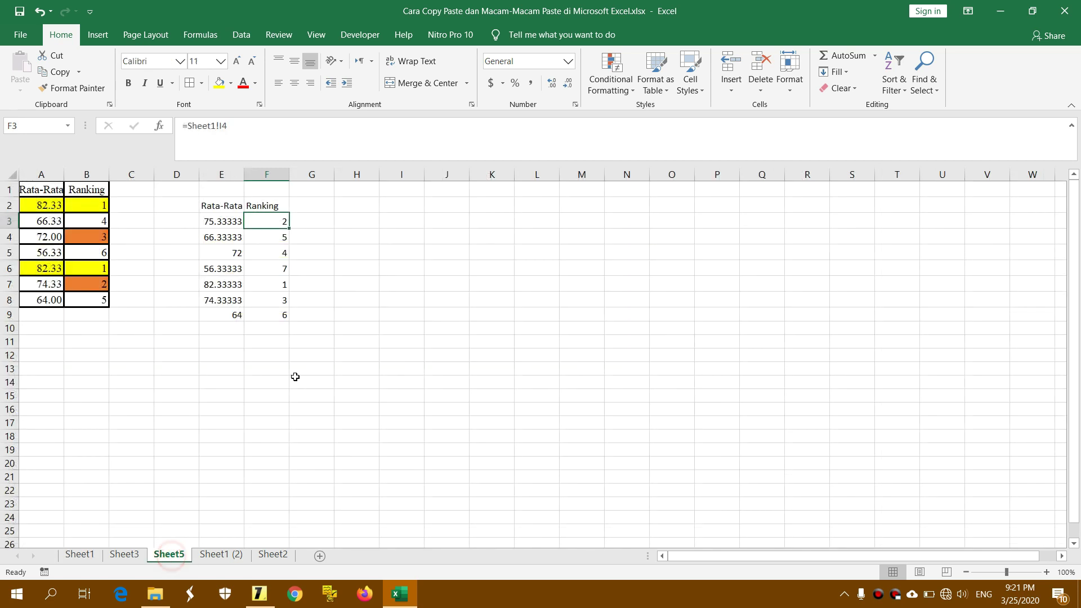
left_click(315, 280)
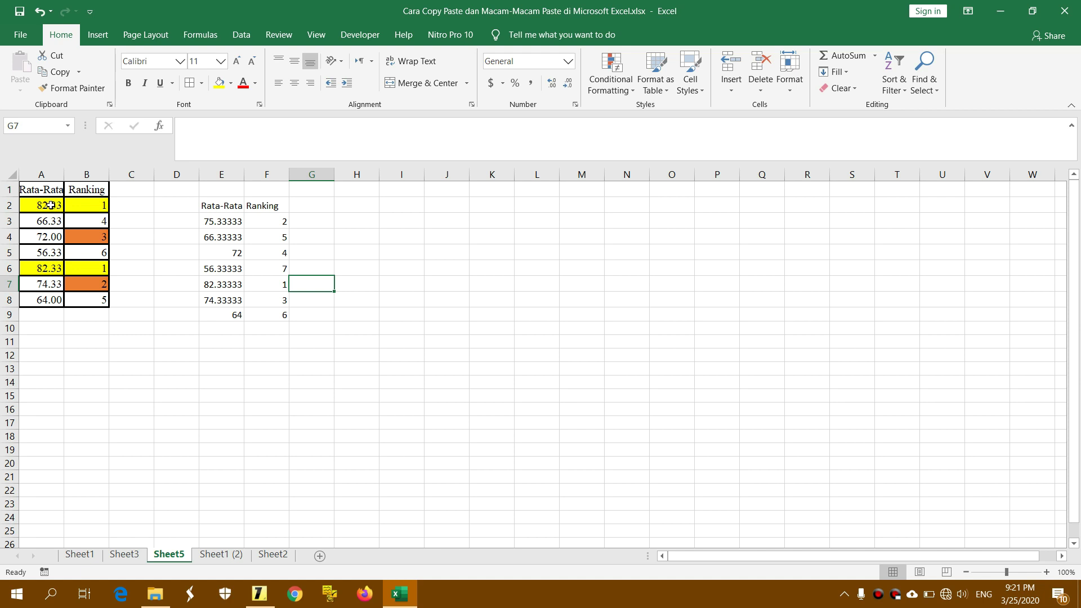
left_click(80, 554)
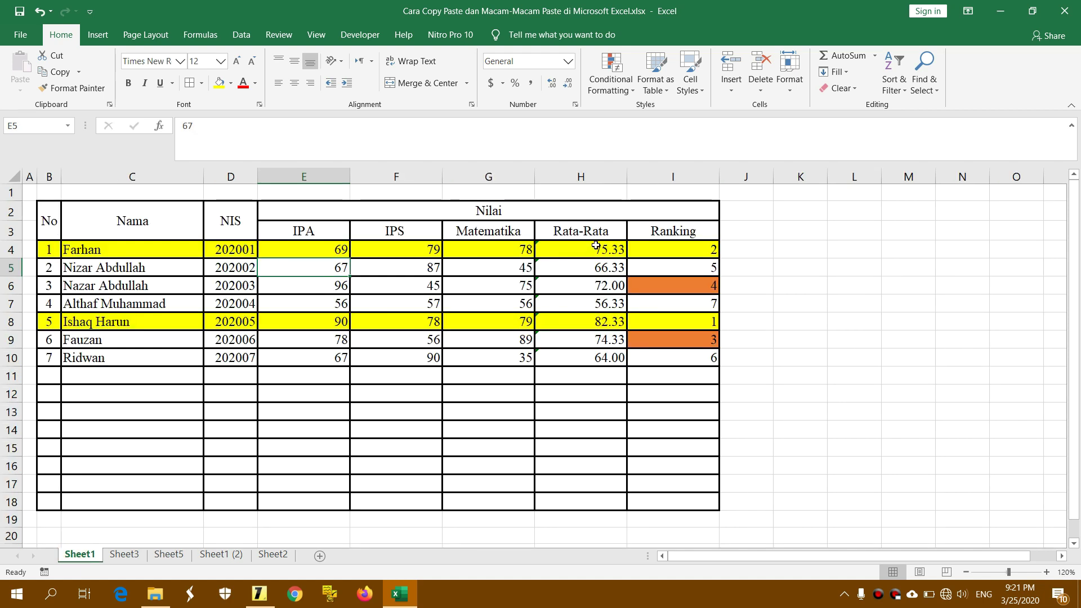
left_click(168, 554)
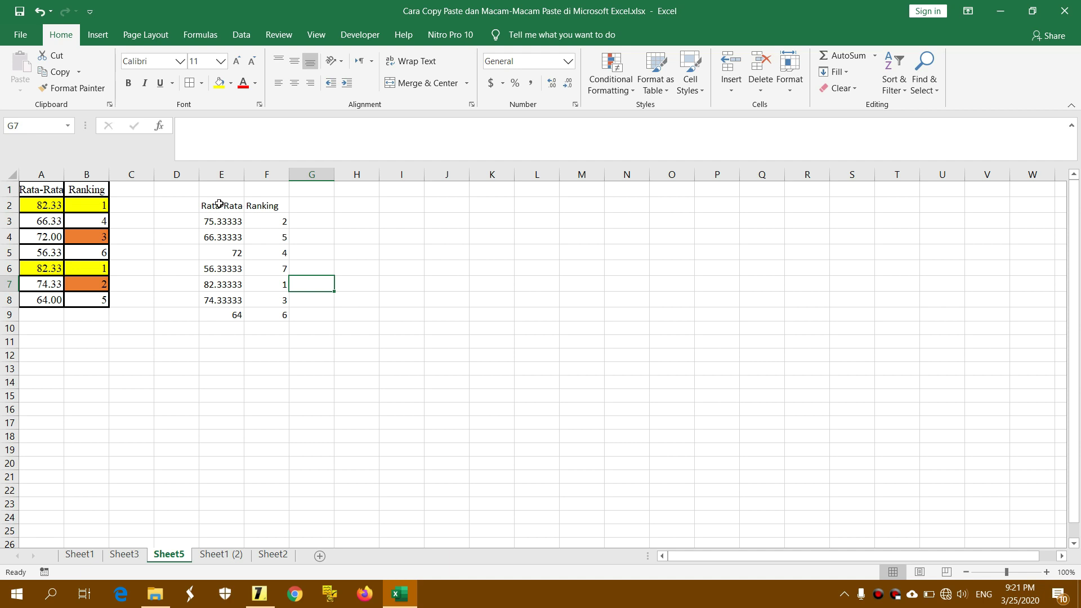
- Select E2:F9 and, through More Borders, apply the thick solid line as both outline and inside borders
left_click_drag(219, 204, 281, 313)
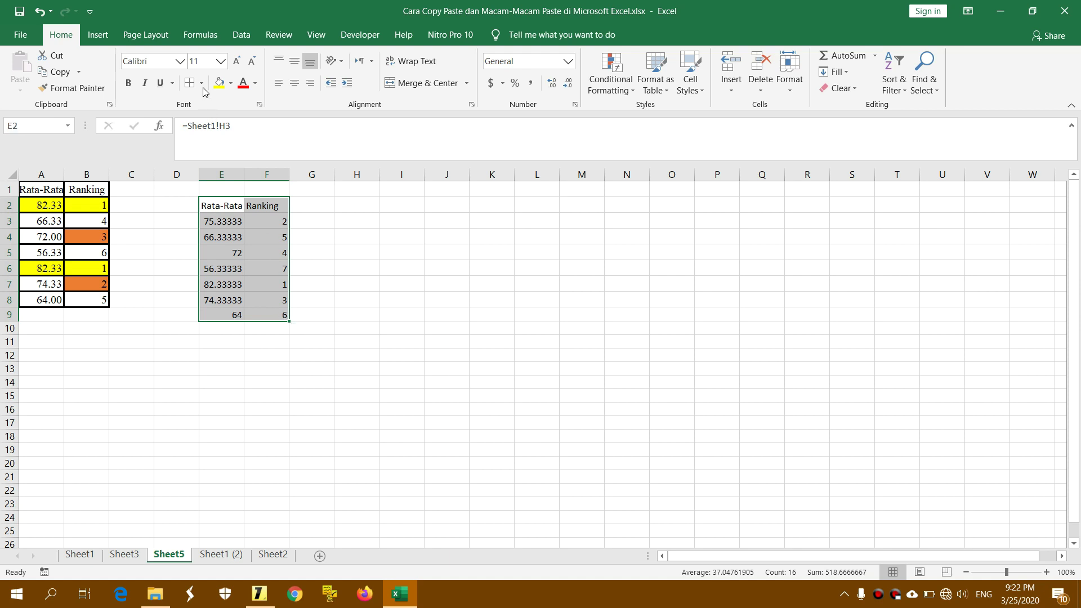
left_click(61, 35)
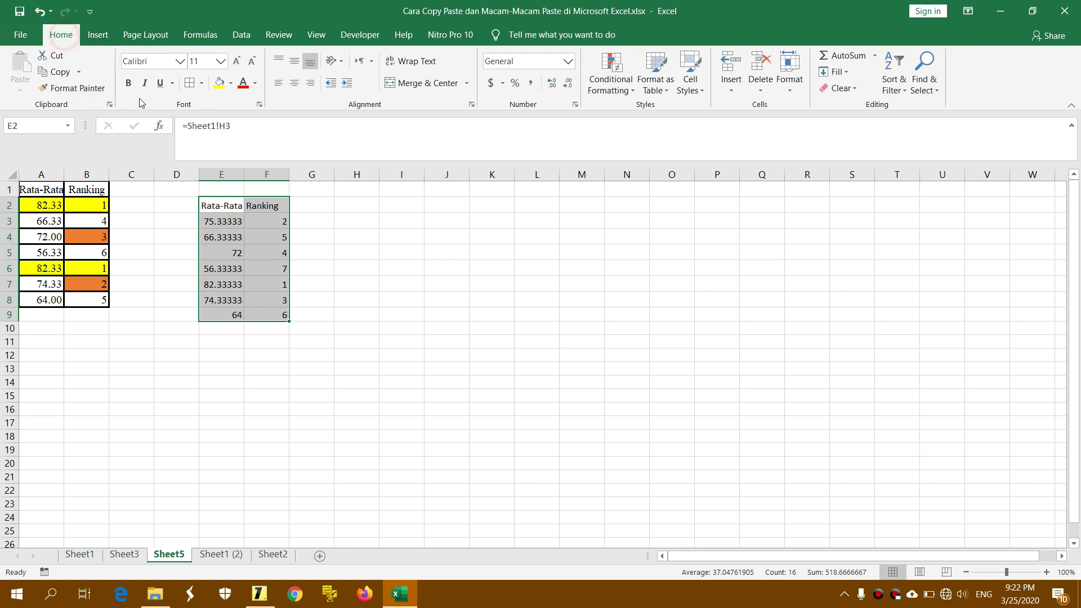
left_click(201, 83)
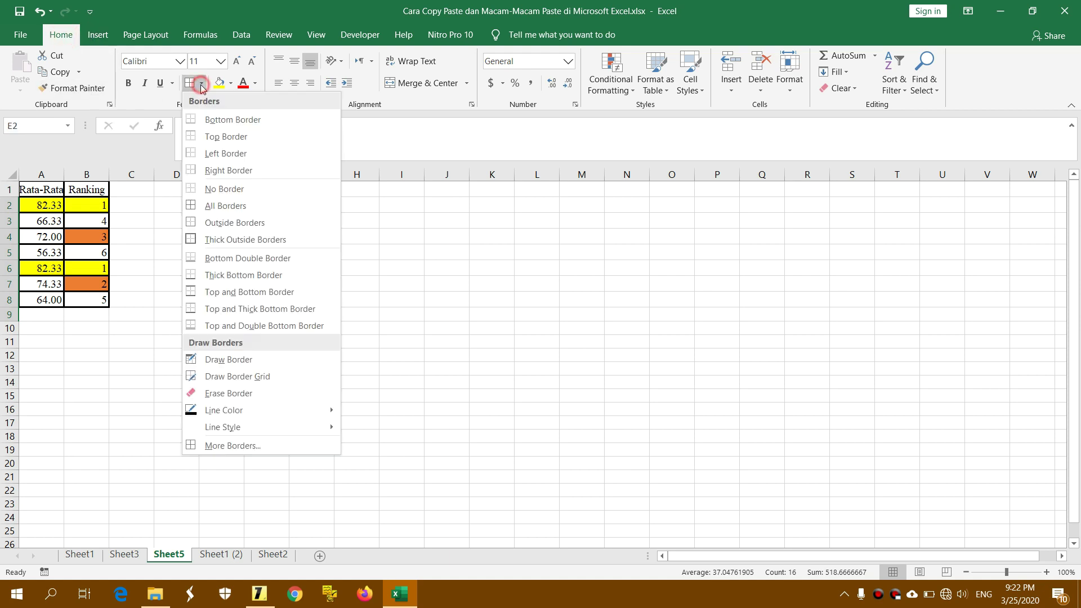
left_click(294, 446)
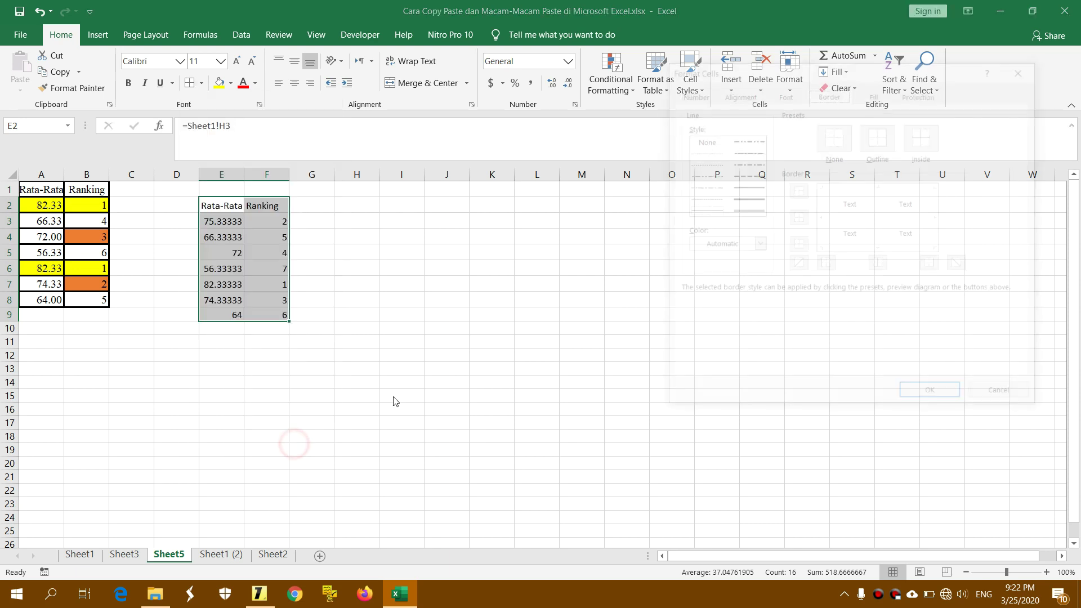
left_click_drag(798, 75, 743, 69)
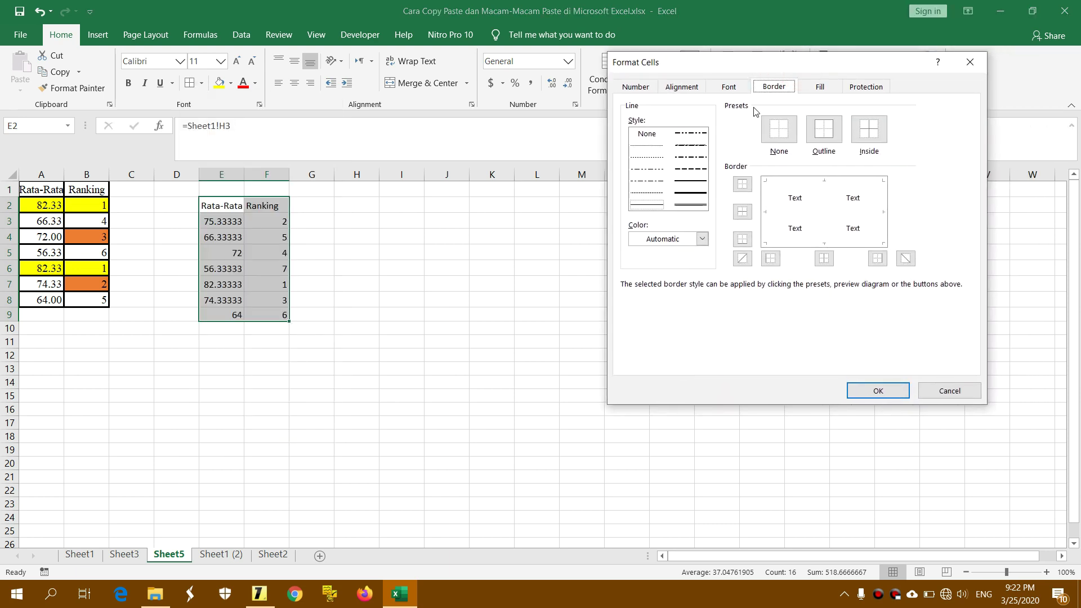
left_click(678, 183)
left_click(693, 193)
left_click(780, 131)
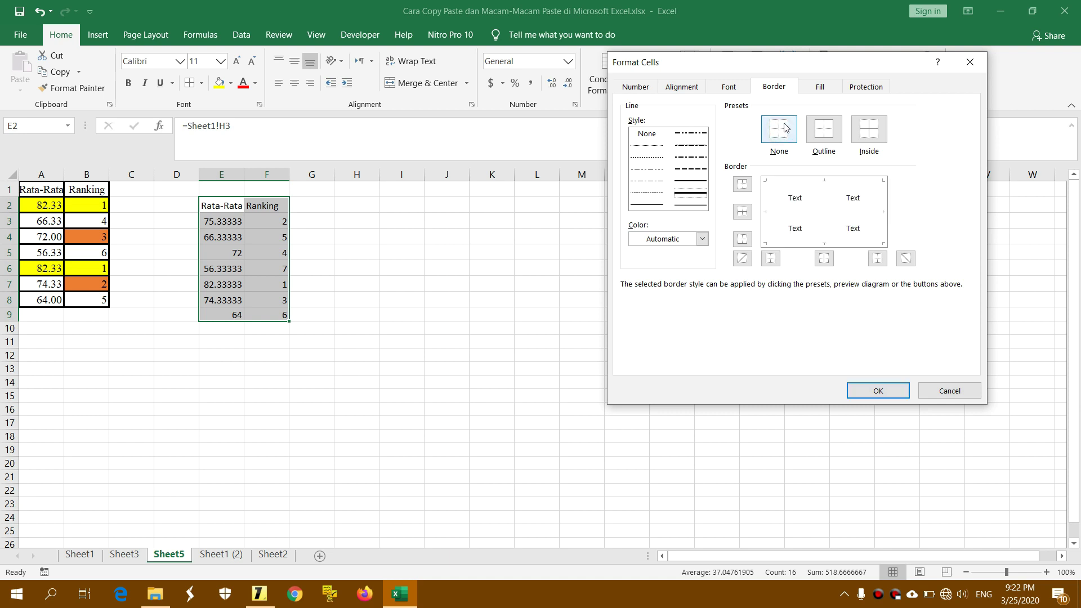
left_click(817, 134)
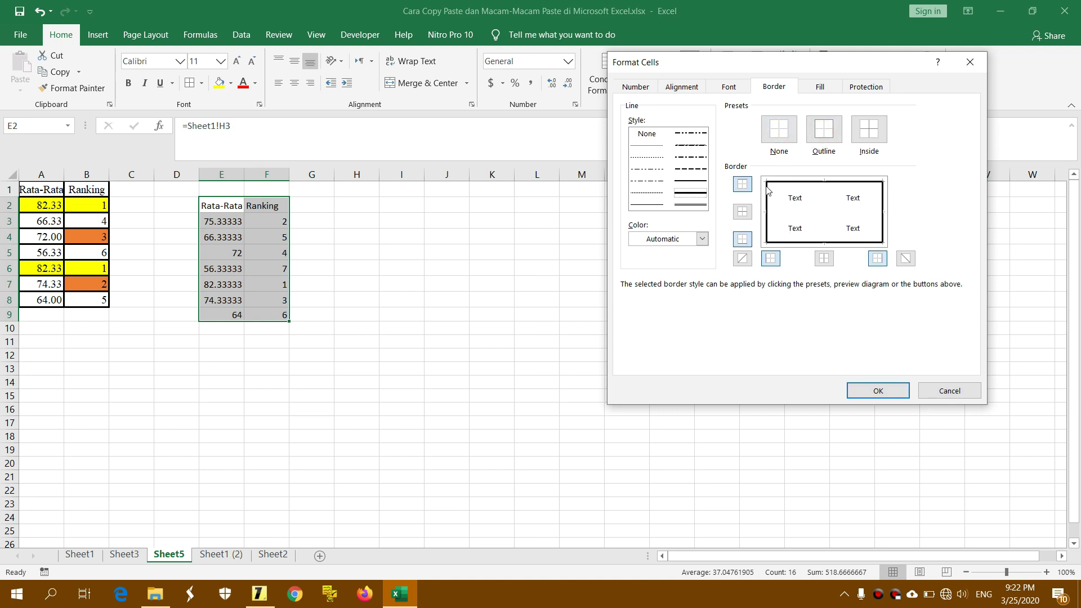
left_click(868, 130)
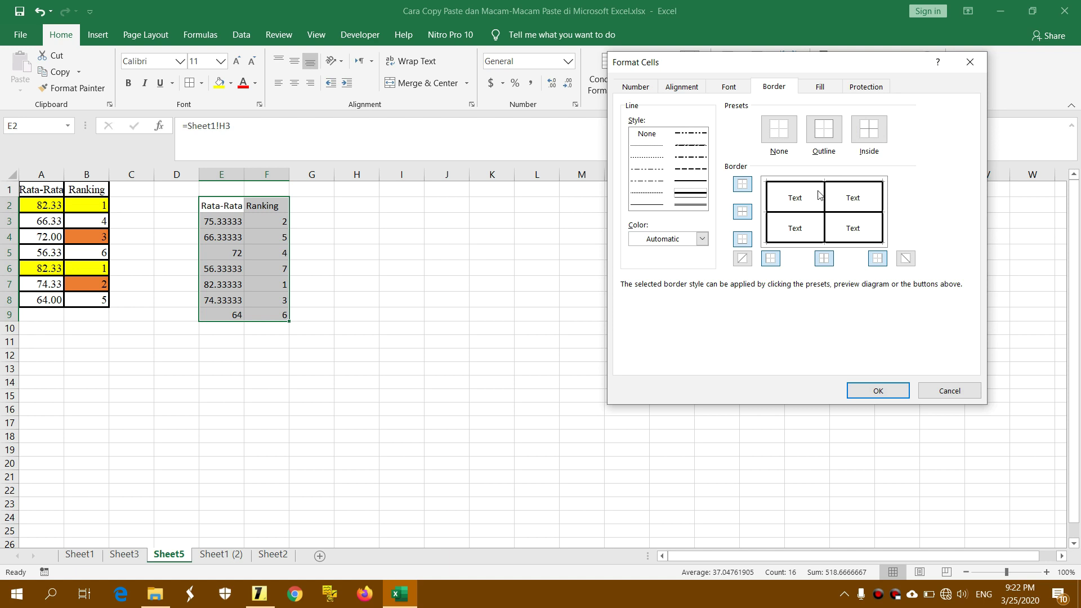
left_click(900, 390)
left_click(434, 295)
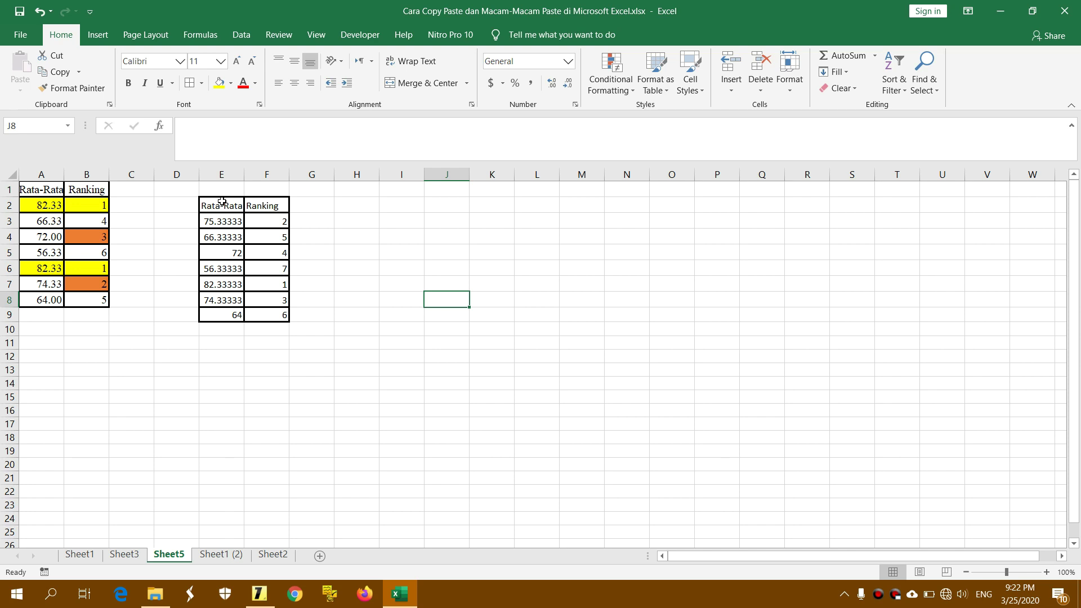
- Minimize the Excel window to reveal the desktop with the Hott Notes lesson note
left_click(994, 14)
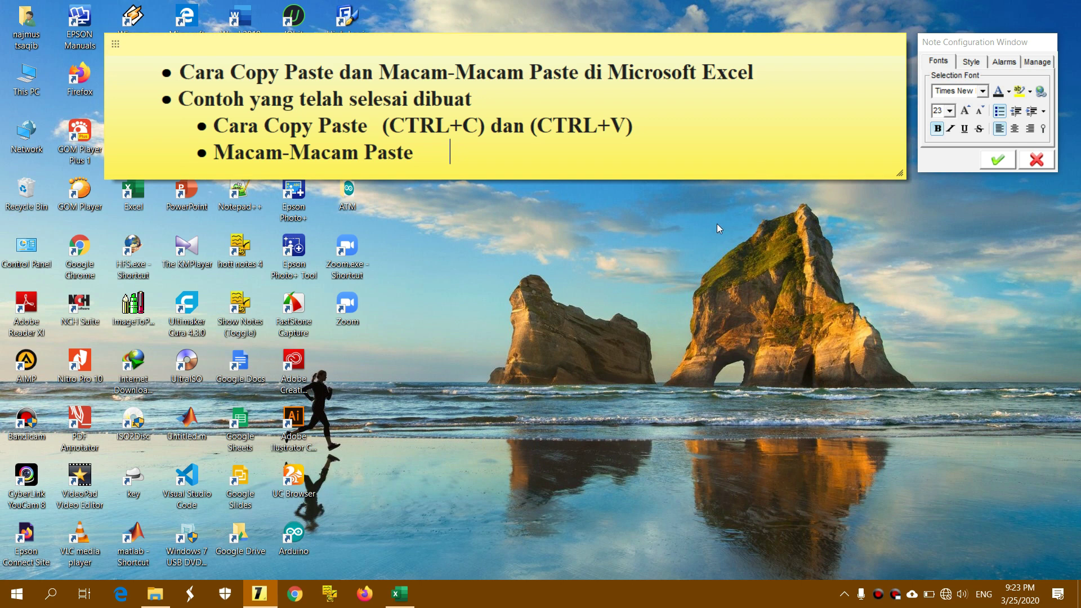
left_click(400, 593)
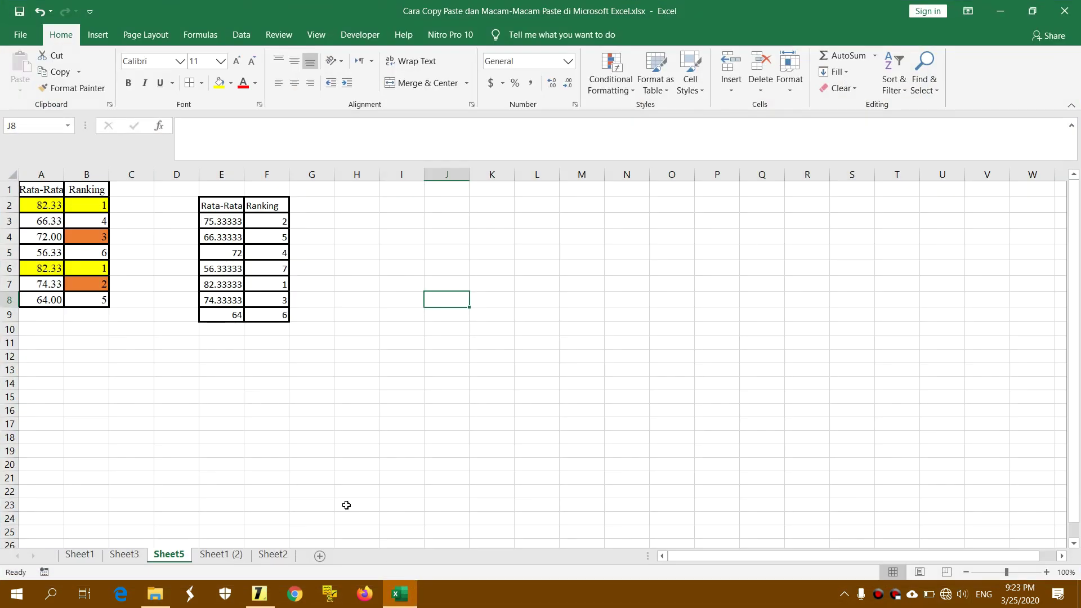
left_click_drag(39, 189, 84, 298)
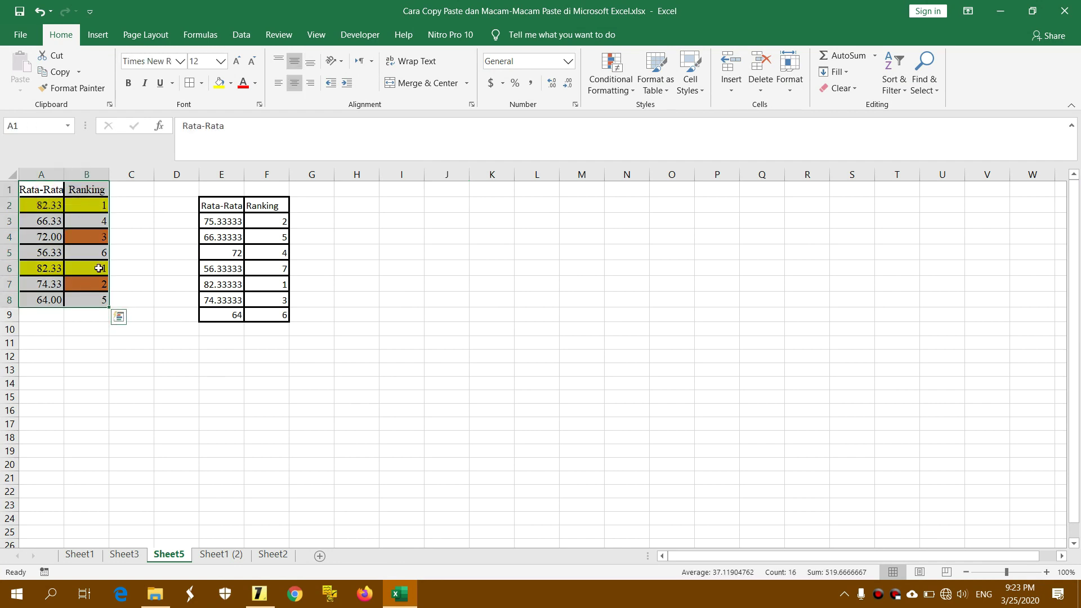
left_click(218, 207)
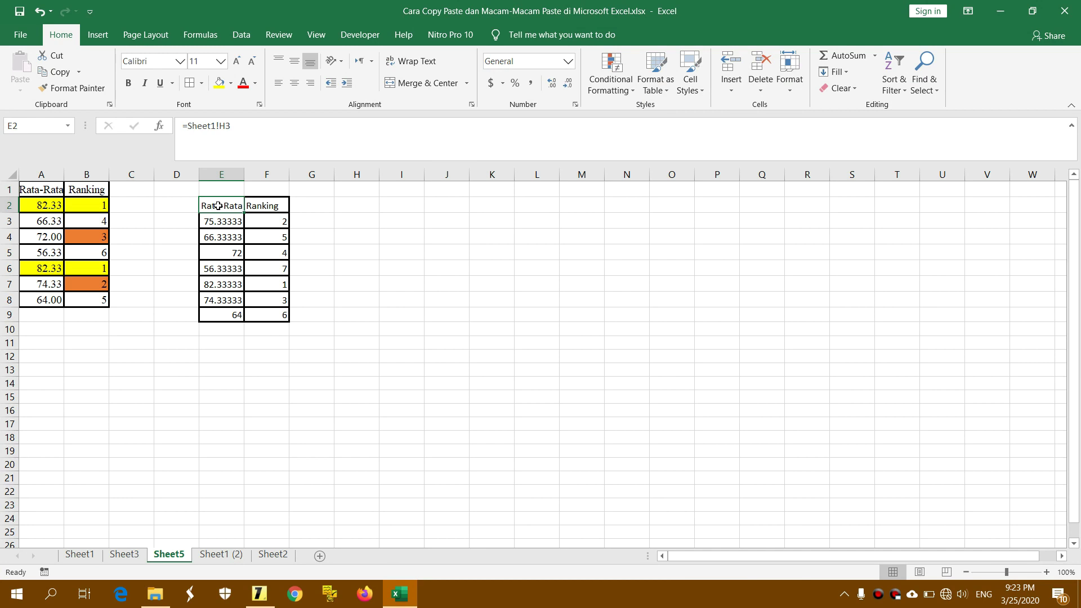
left_click(338, 300)
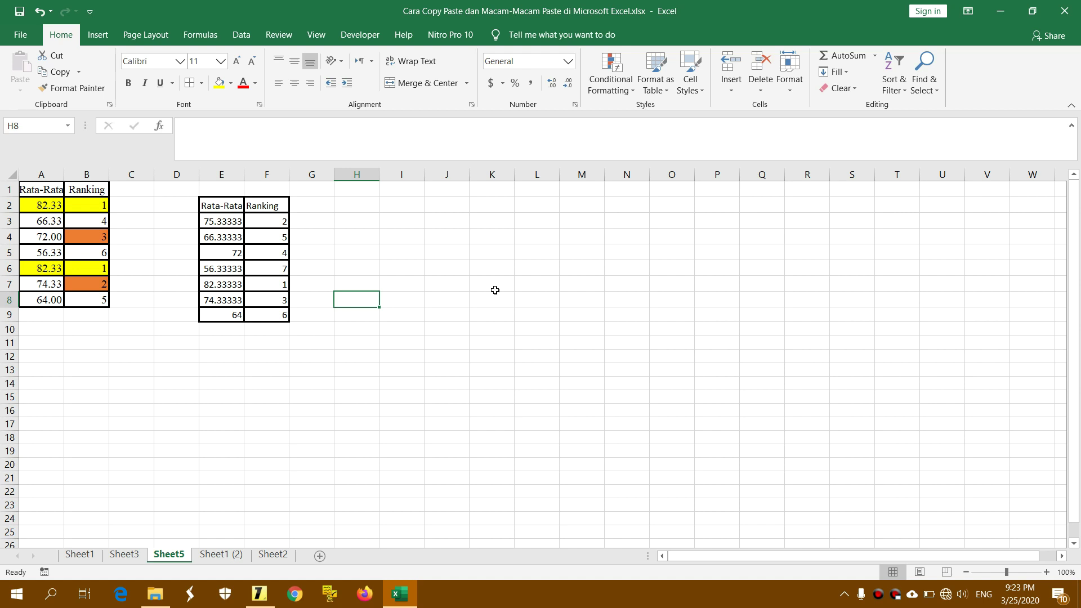
left_click(1005, 12)
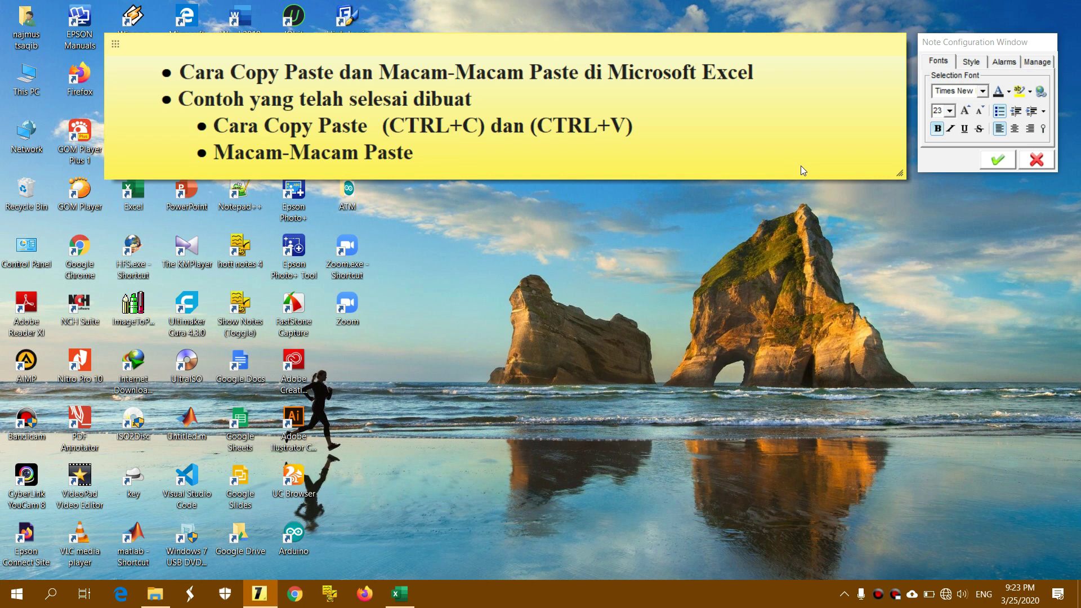